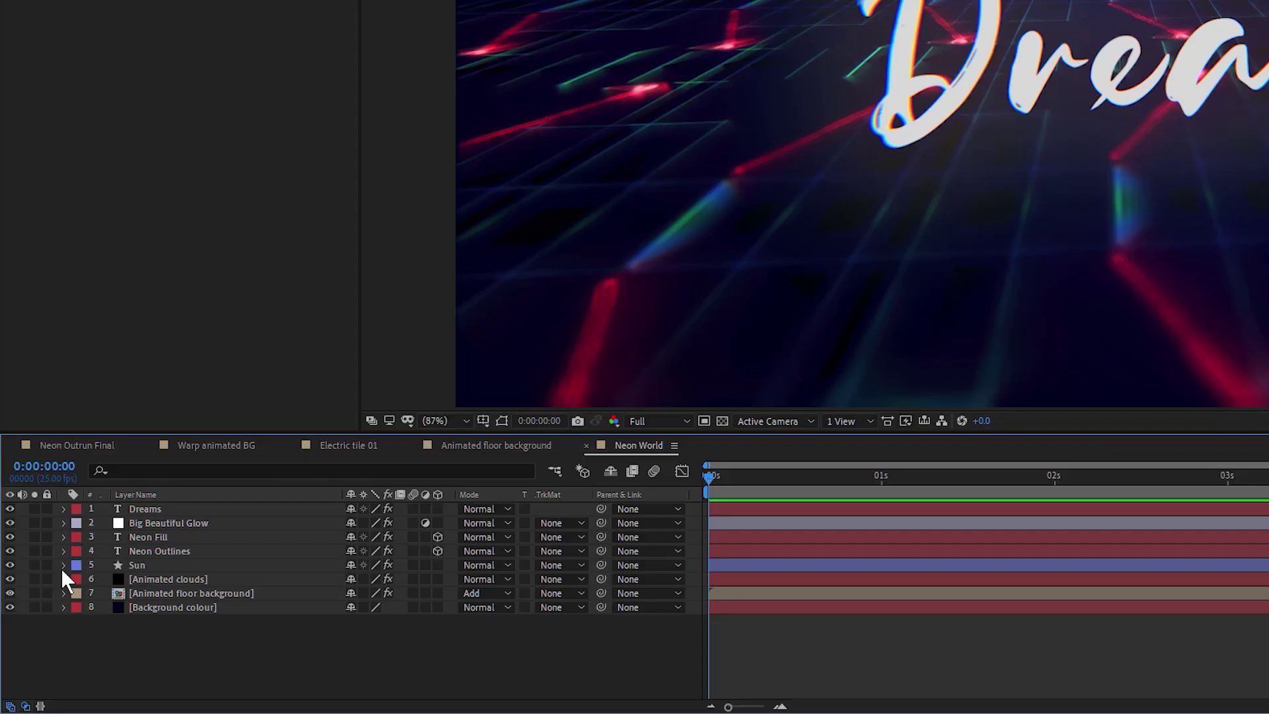
Step: Hide Animated floor background, Big Beautiful Glow, Dreams, Sun and Neon Fill, then select Neon Outlines
left_click(10, 593)
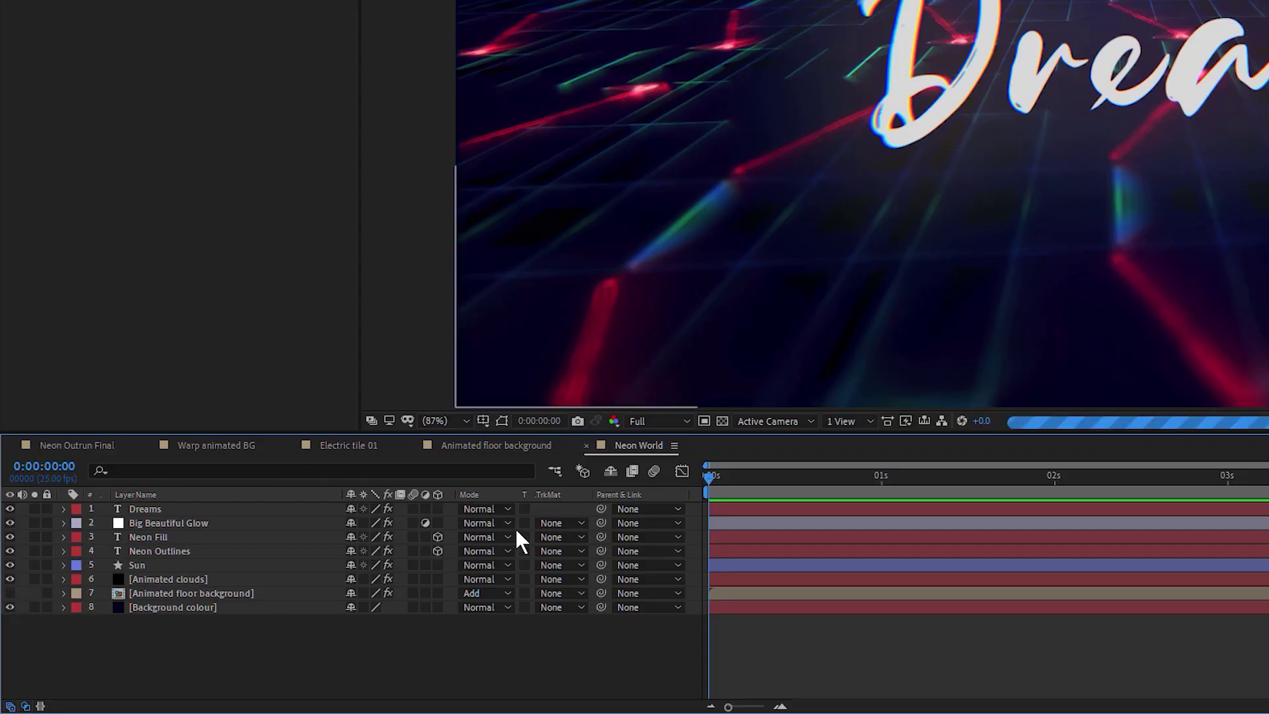
left_click(10, 522)
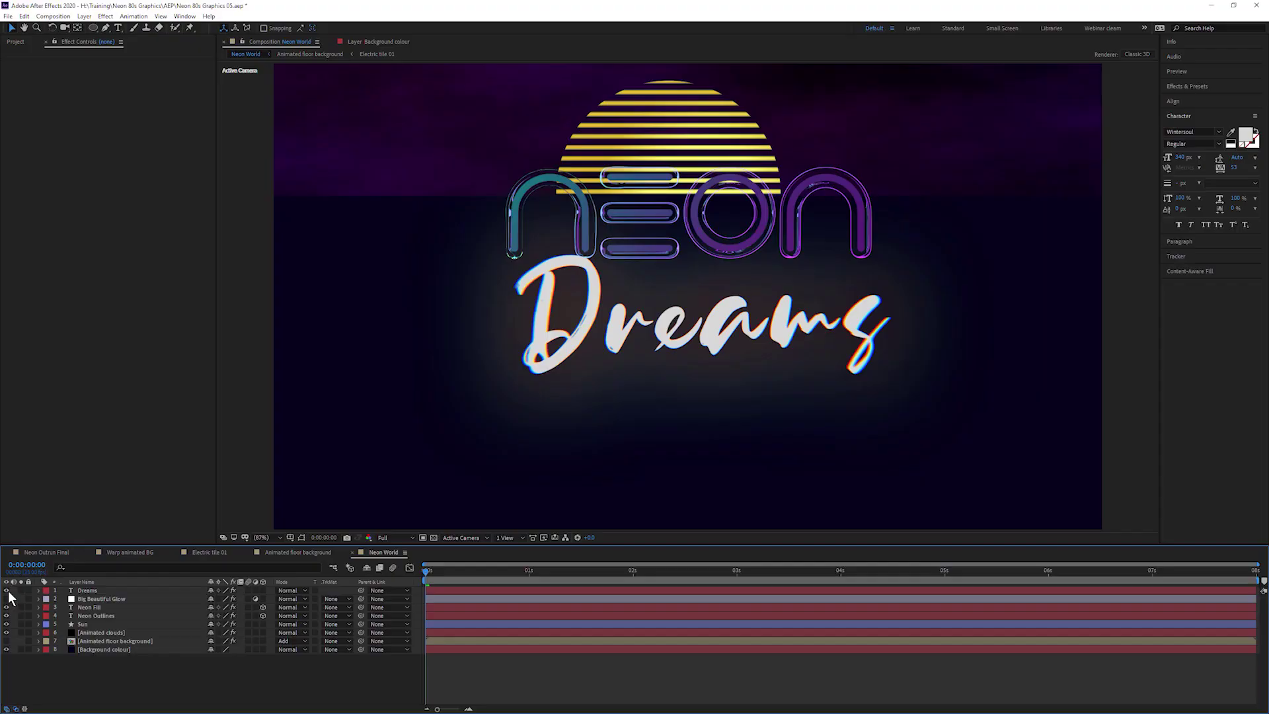
left_click(9, 508)
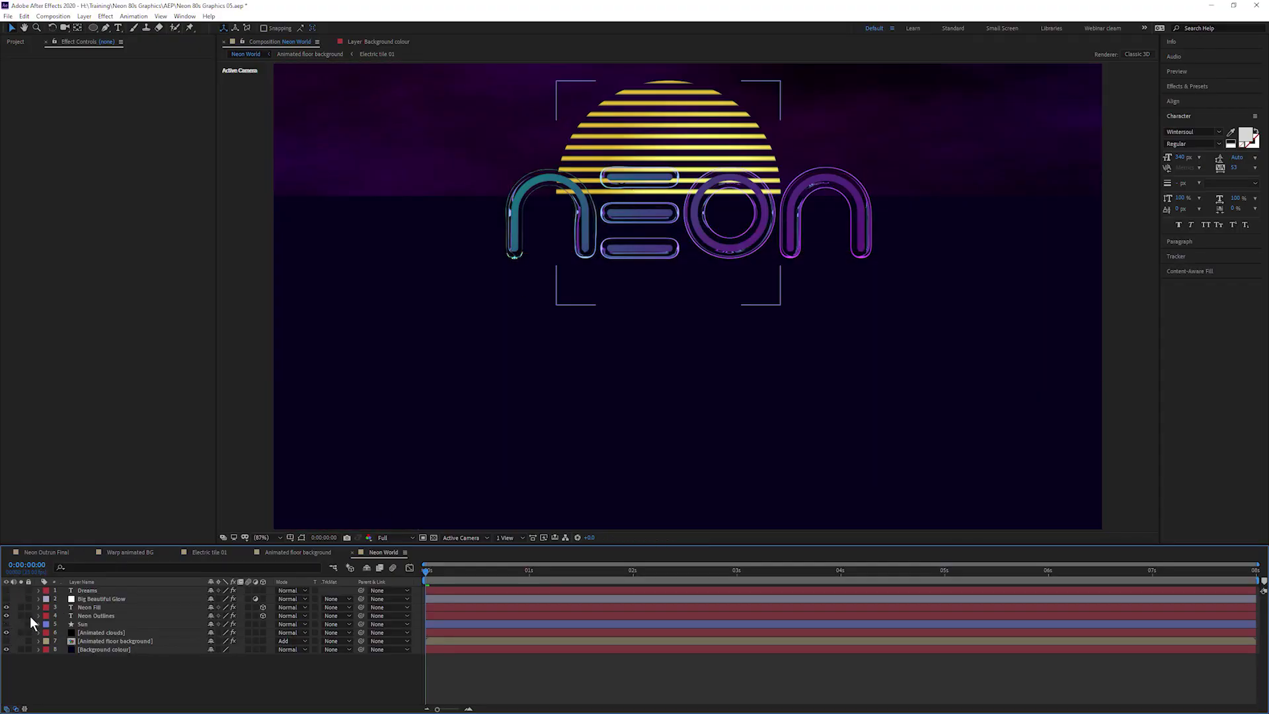
left_click(6, 624)
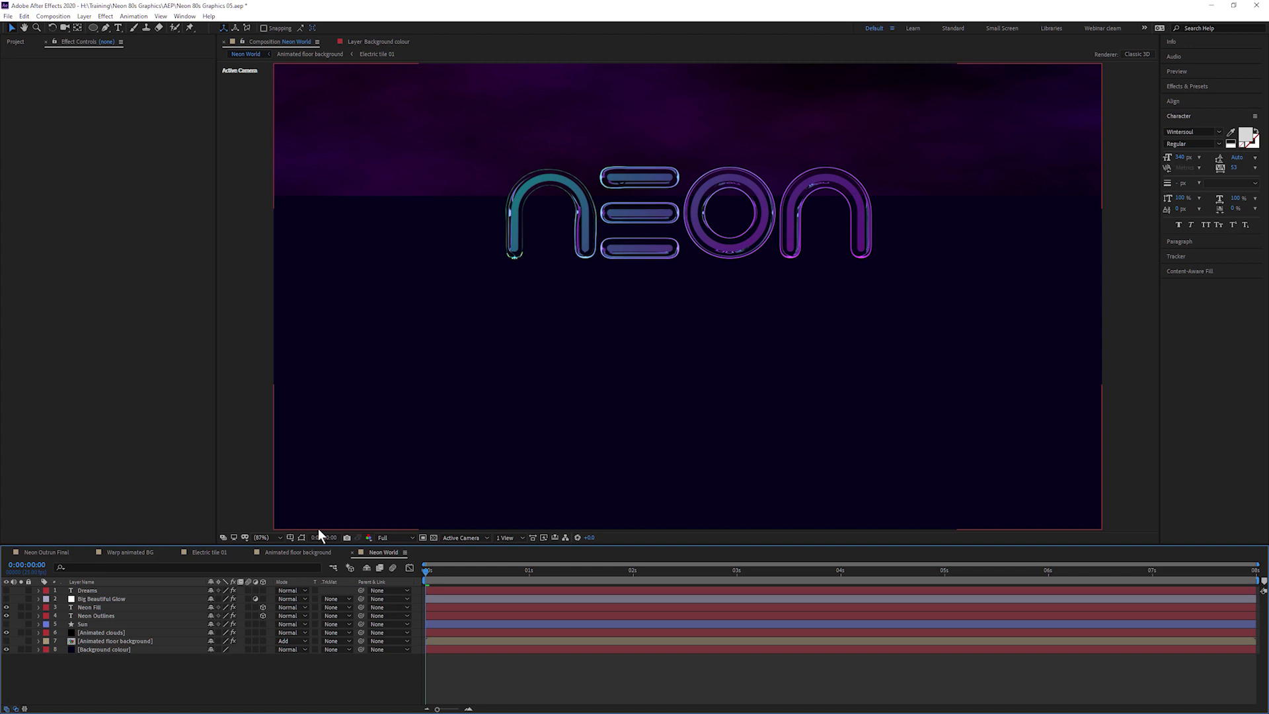
left_click(6, 606)
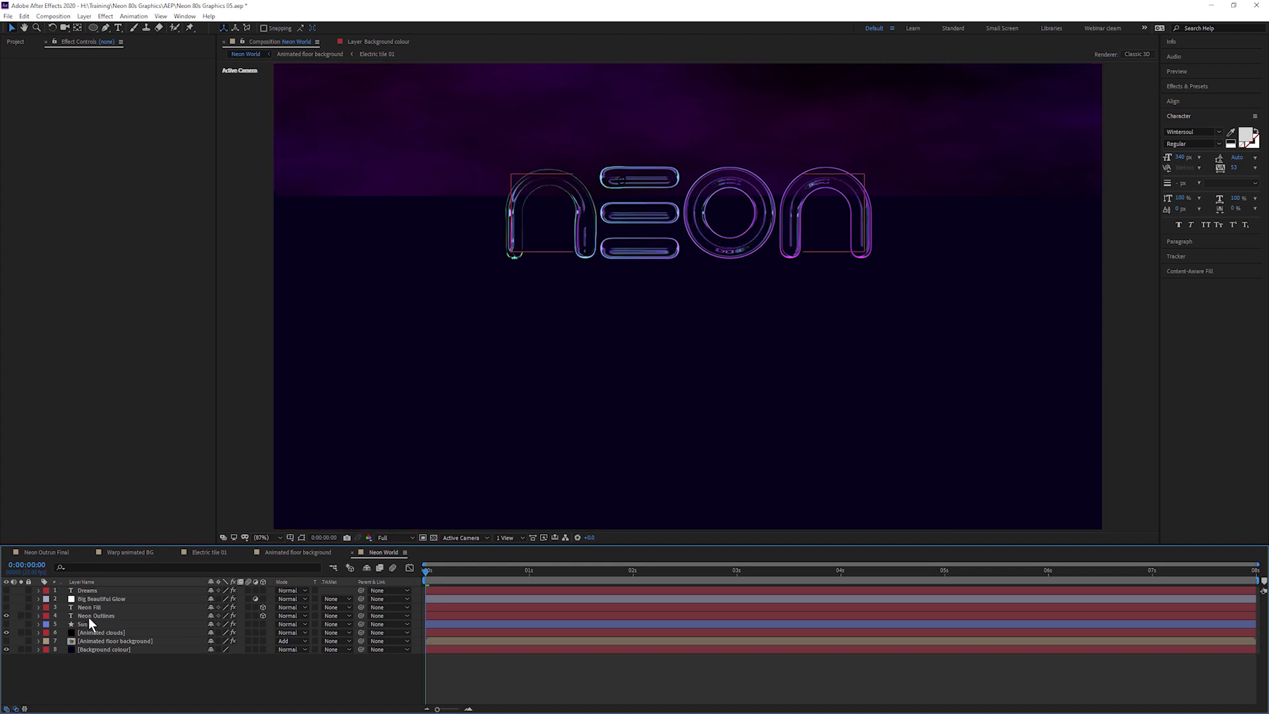
left_click(96, 614)
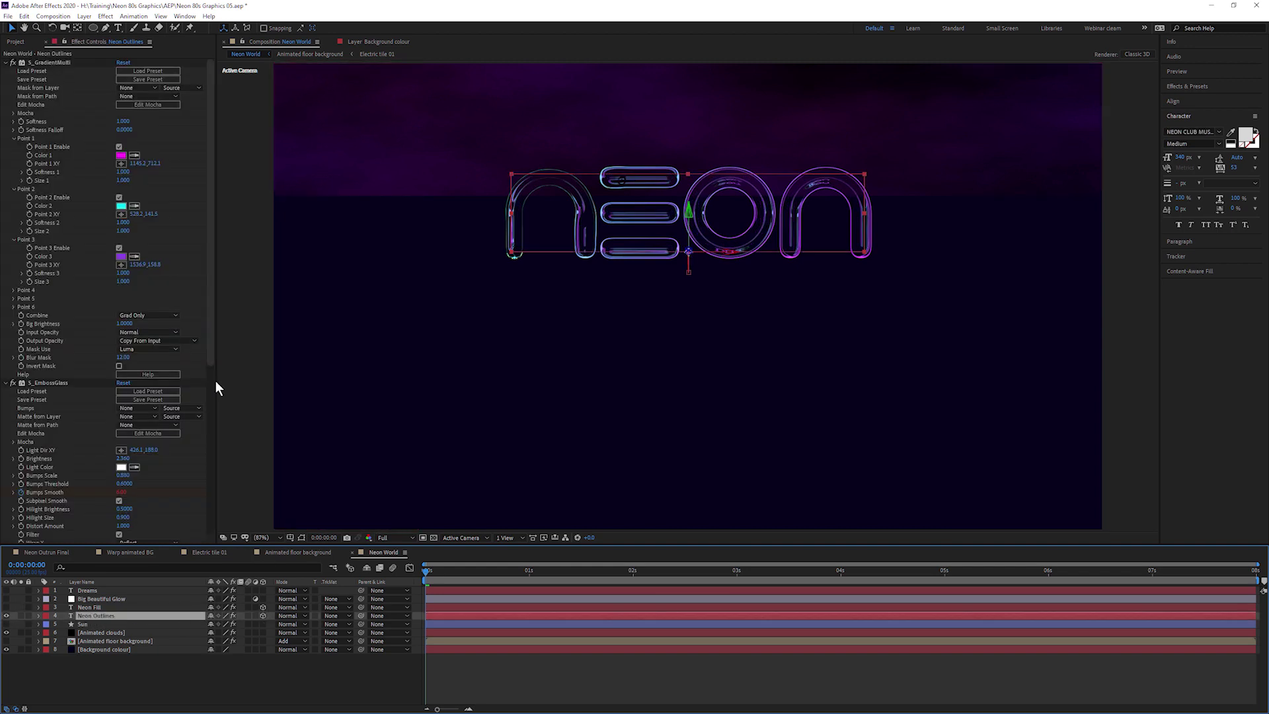
Step: Collapse S_GradientMulti, S_EmbossGlass and S_WarpPuff, and check the Neon Outlines Opacity with T
left_click(7, 63)
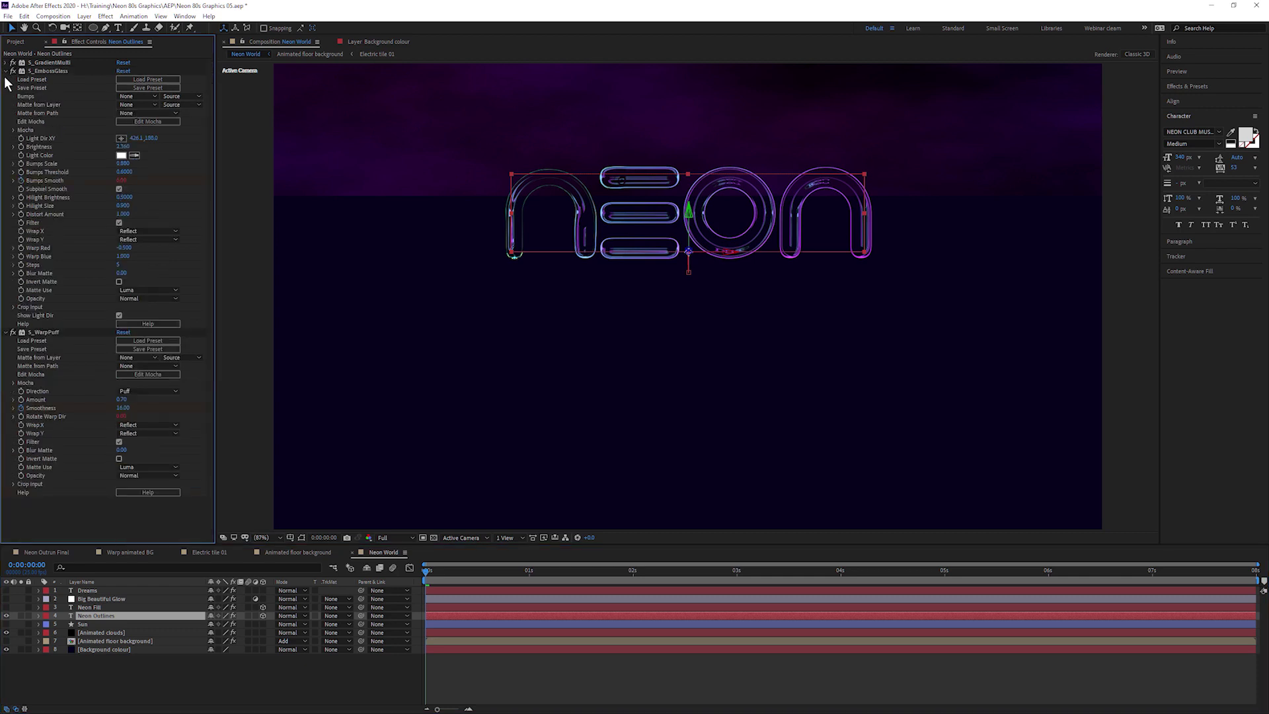
left_click(6, 71)
left_click(6, 79)
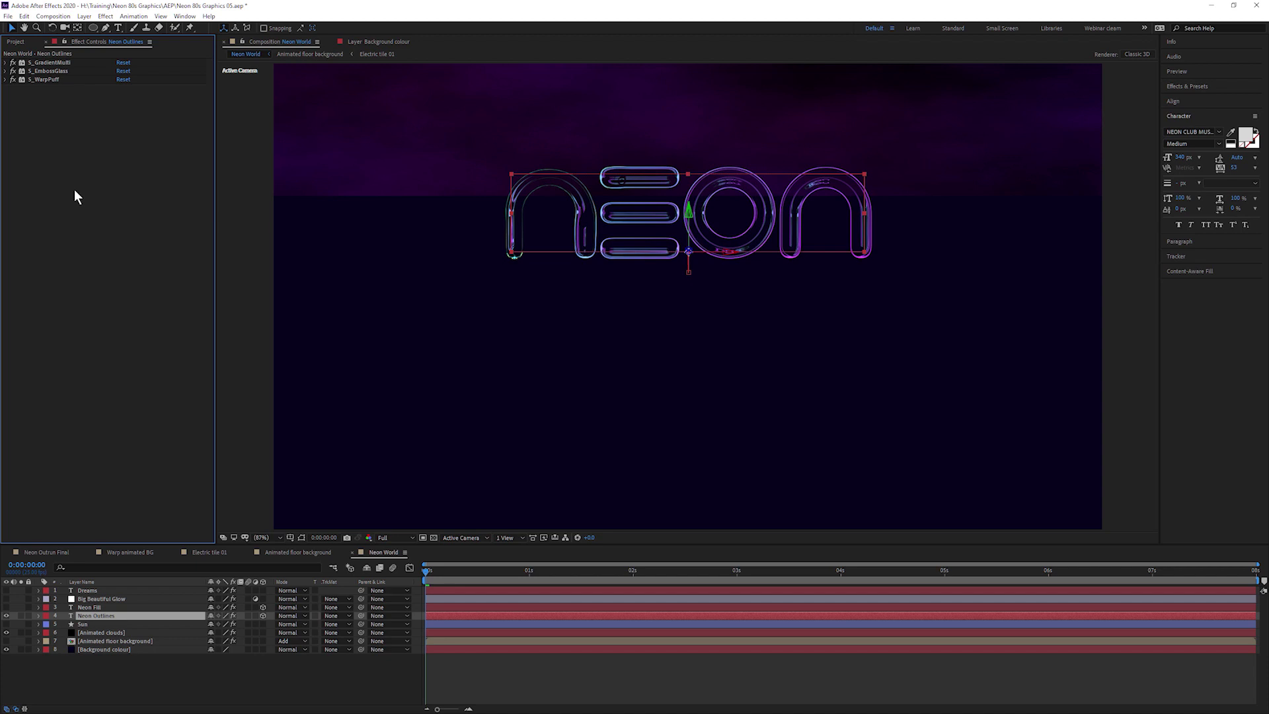
key("t")
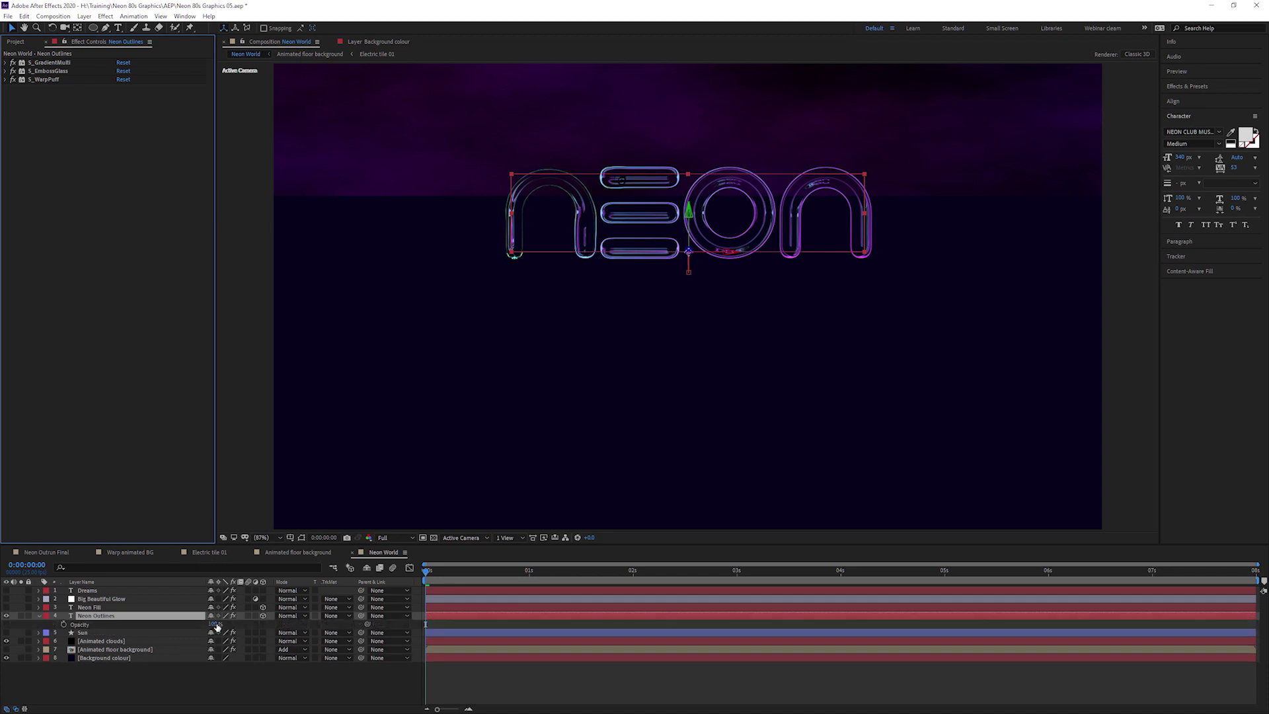
left_click_drag(217, 626, 590, 590)
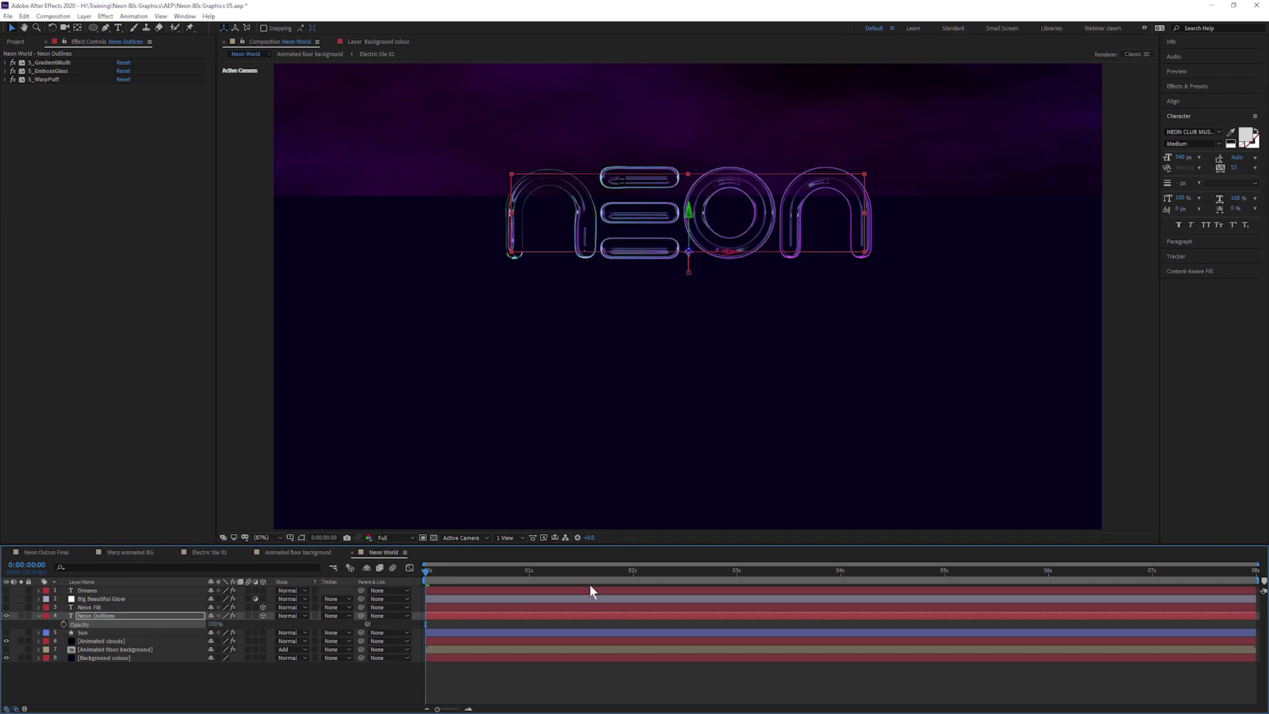
left_click(44, 615)
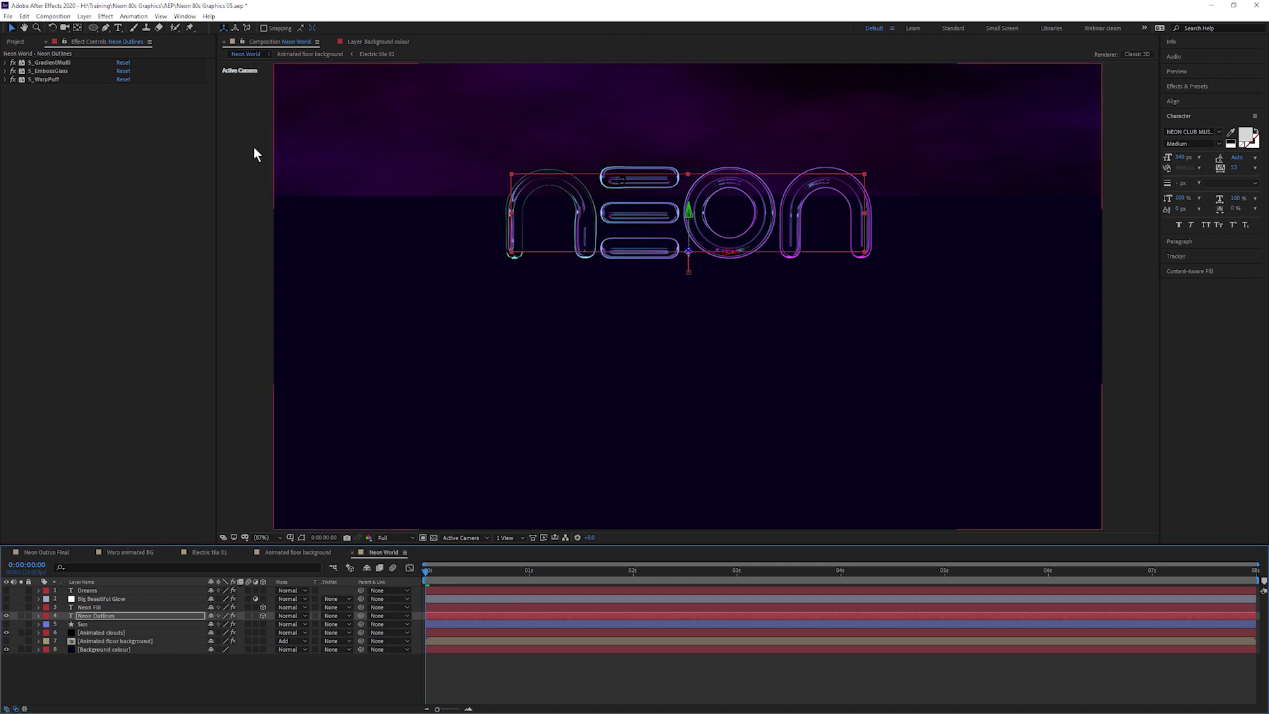
Step: Add Sapphire Transitions > S_WipeFlux to the Neon Outlines layer
left_click(105, 16)
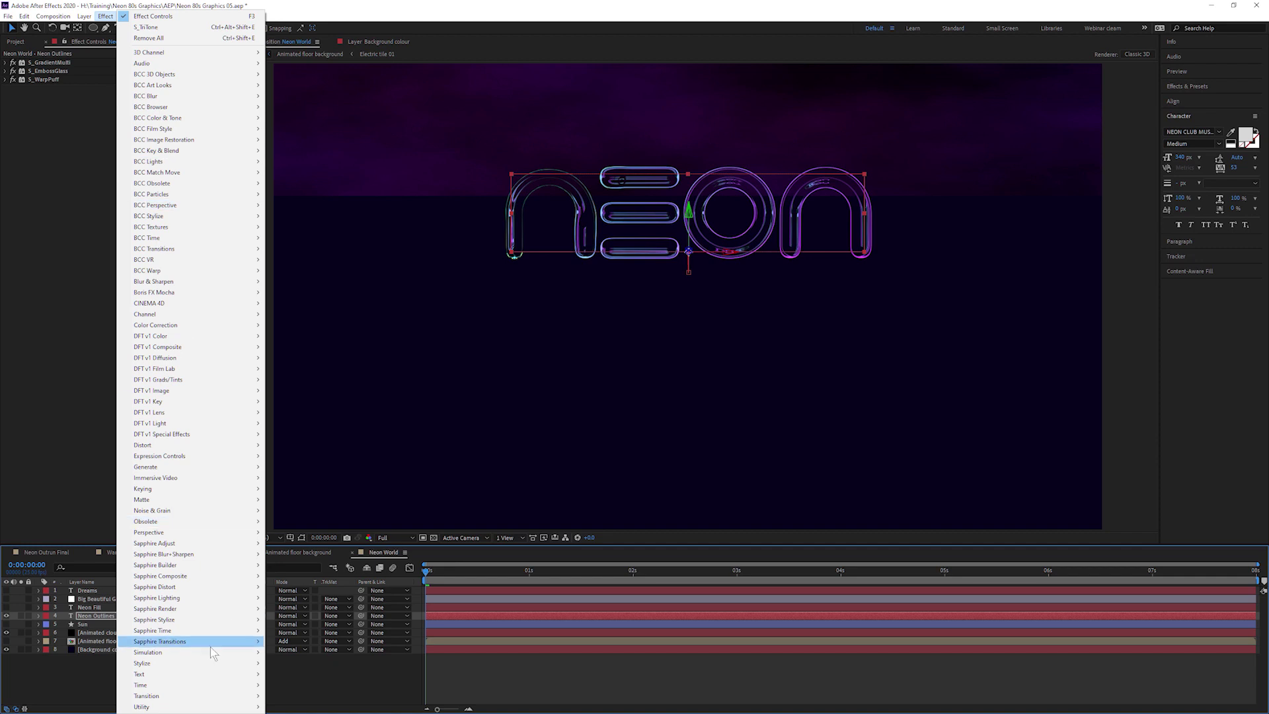
mouse_move(210, 646)
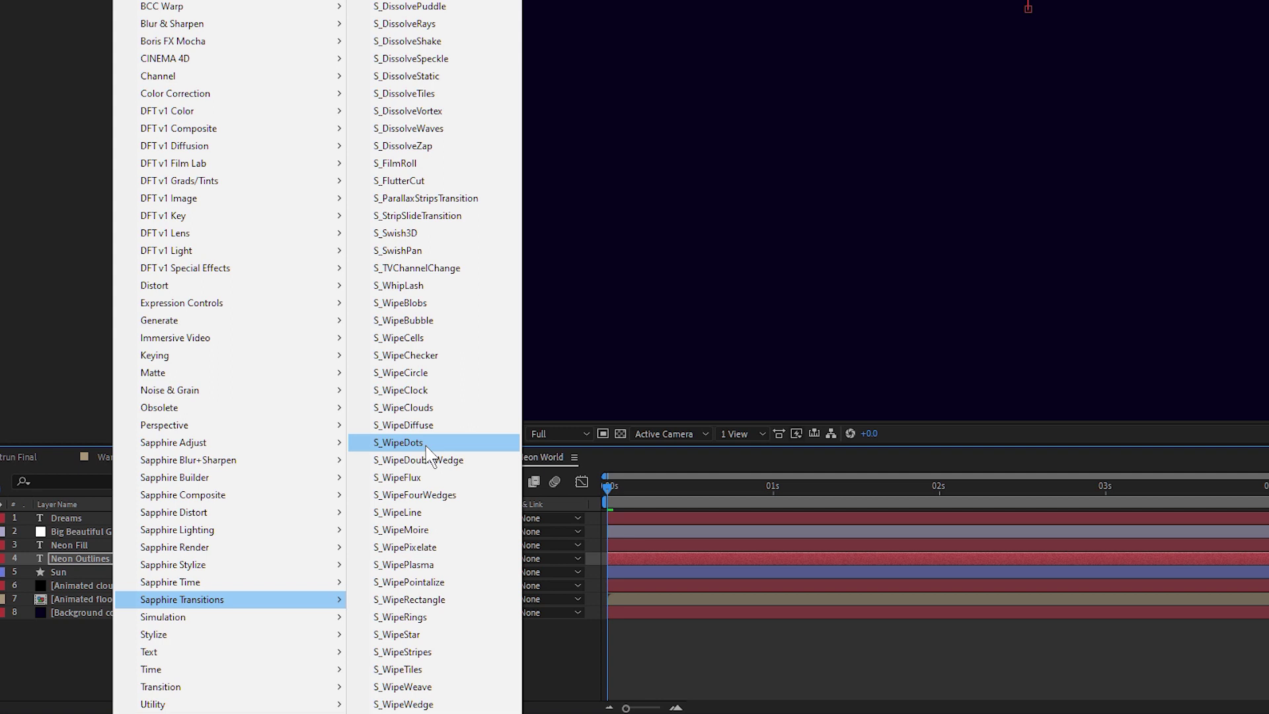
left_click(478, 476)
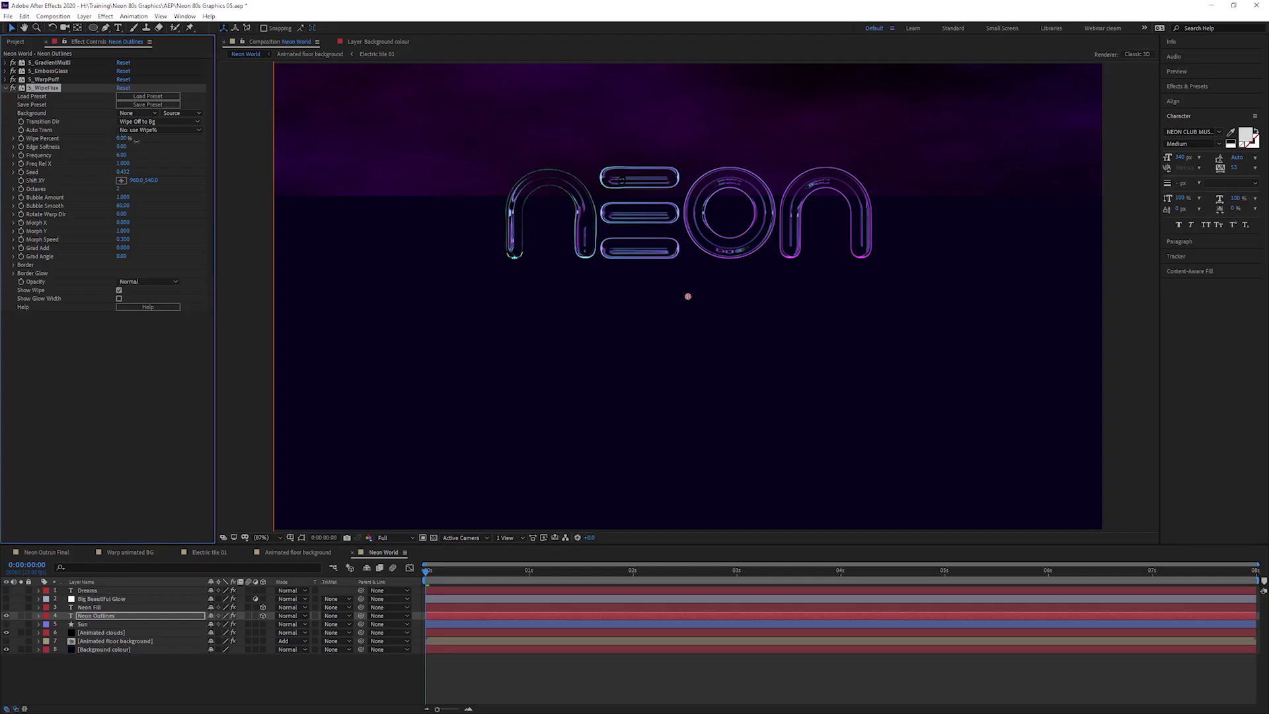
Step: Scrub S_WipeFlux's Wipe Percent and Frequency to 16.70, and set Edge Softness to 1.00
left_click_drag(135, 141, 166, 154)
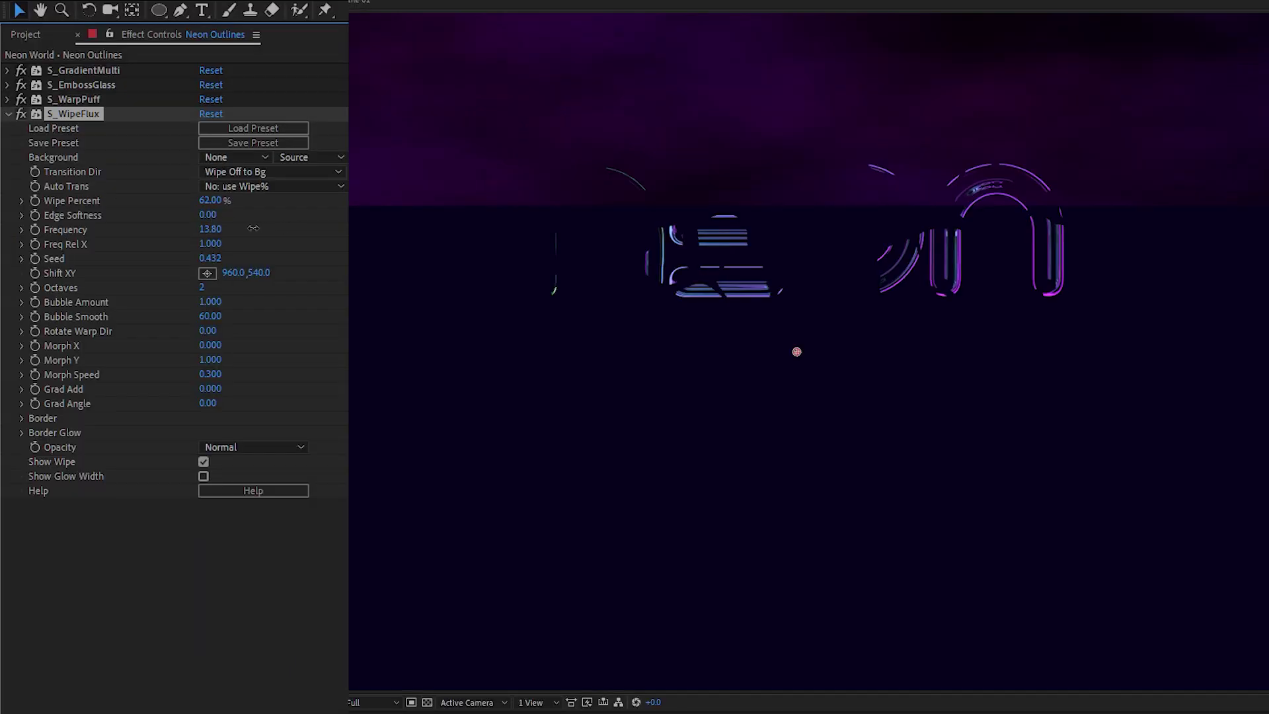
left_click_drag(253, 228, 300, 228)
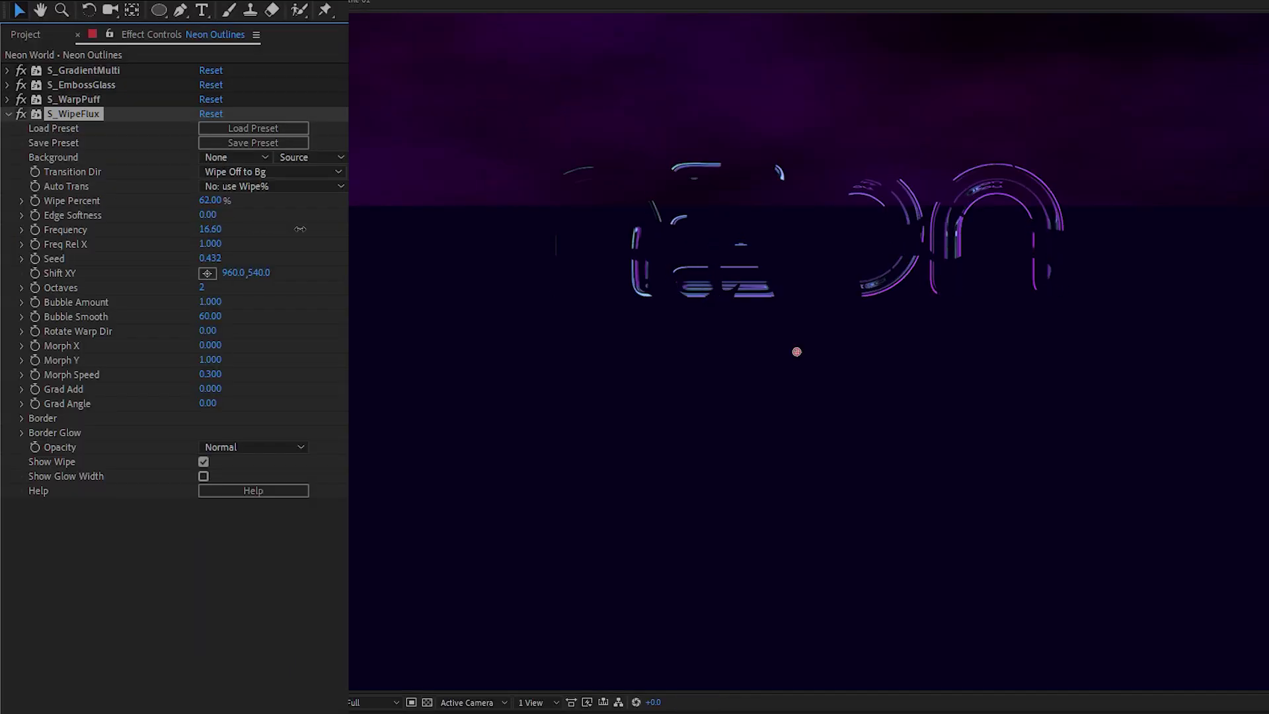
mouse_move(222, 209)
left_mouse_down()
mouse_move(239, 203)
mouse_move(186, 205)
mouse_move(207, 205)
left_mouse_up()
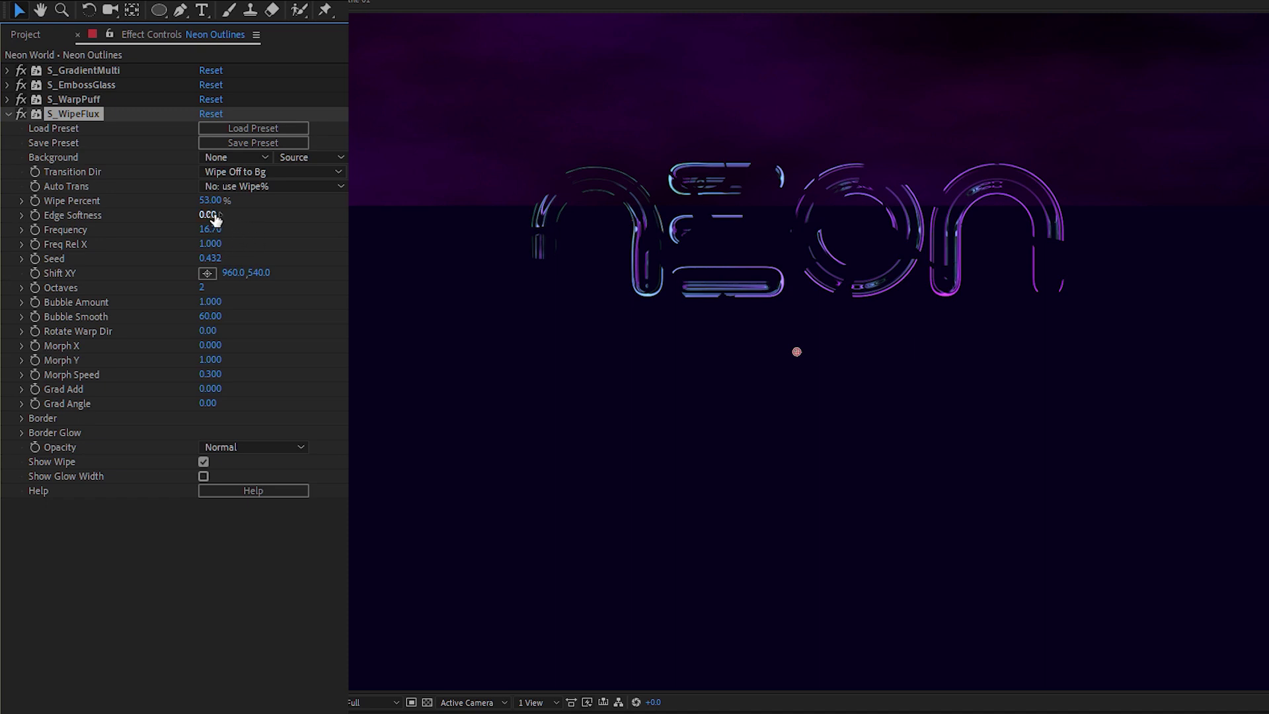
left_click_drag(209, 214, 216, 214)
type("1")
key("Return")
left_click_drag(228, 200, 252, 213)
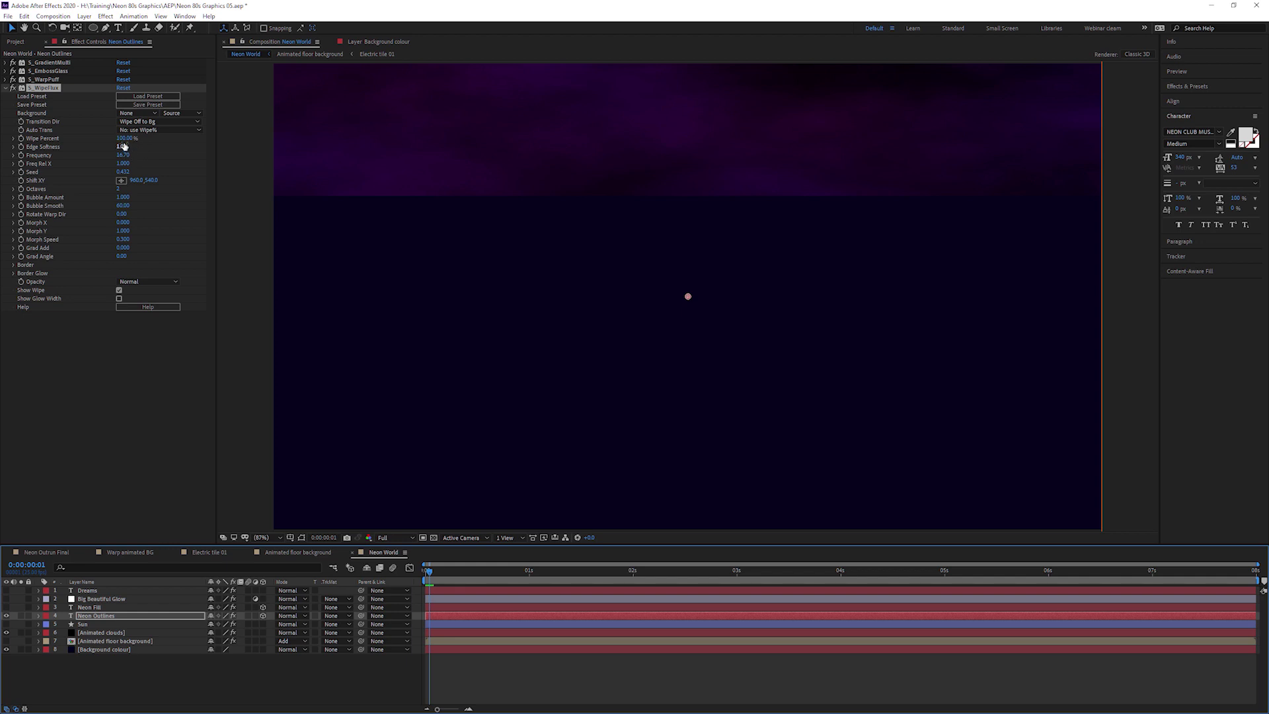
Step: Keyframe S_WipeFlux Wipe Percent at 100% at 0s and 0% at 1 second
left_click(156, 274)
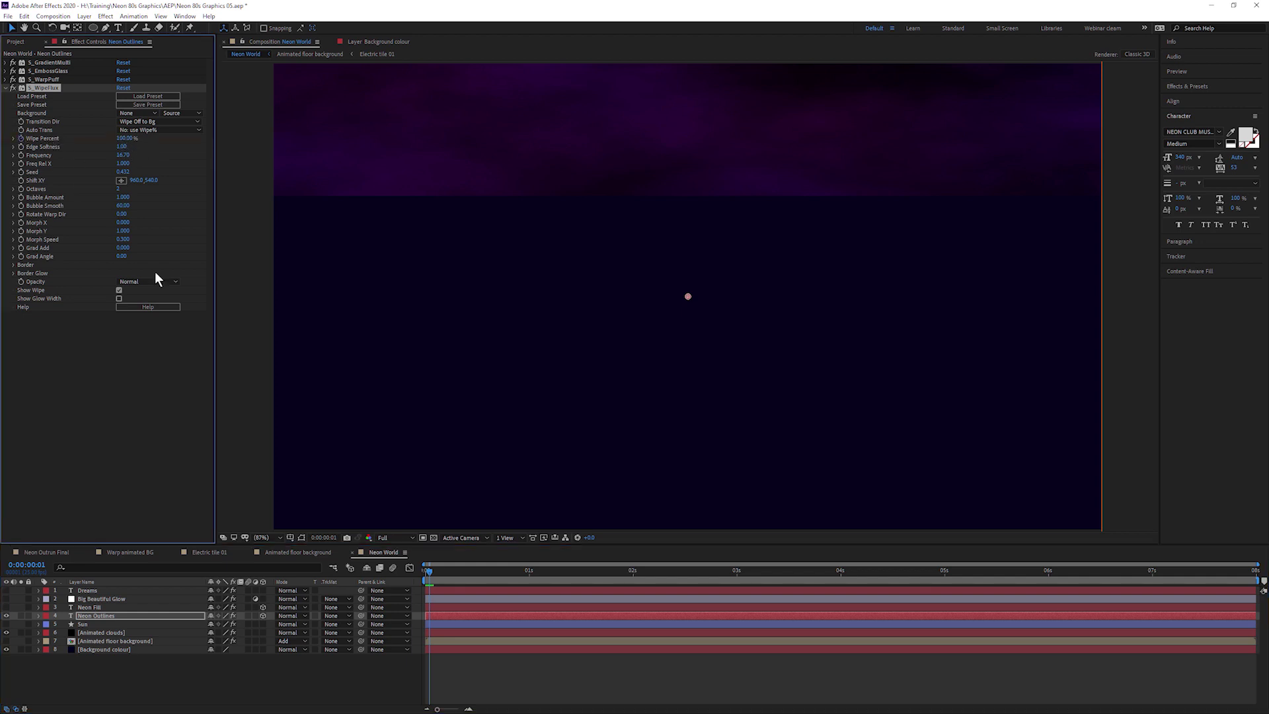
left_click(529, 572)
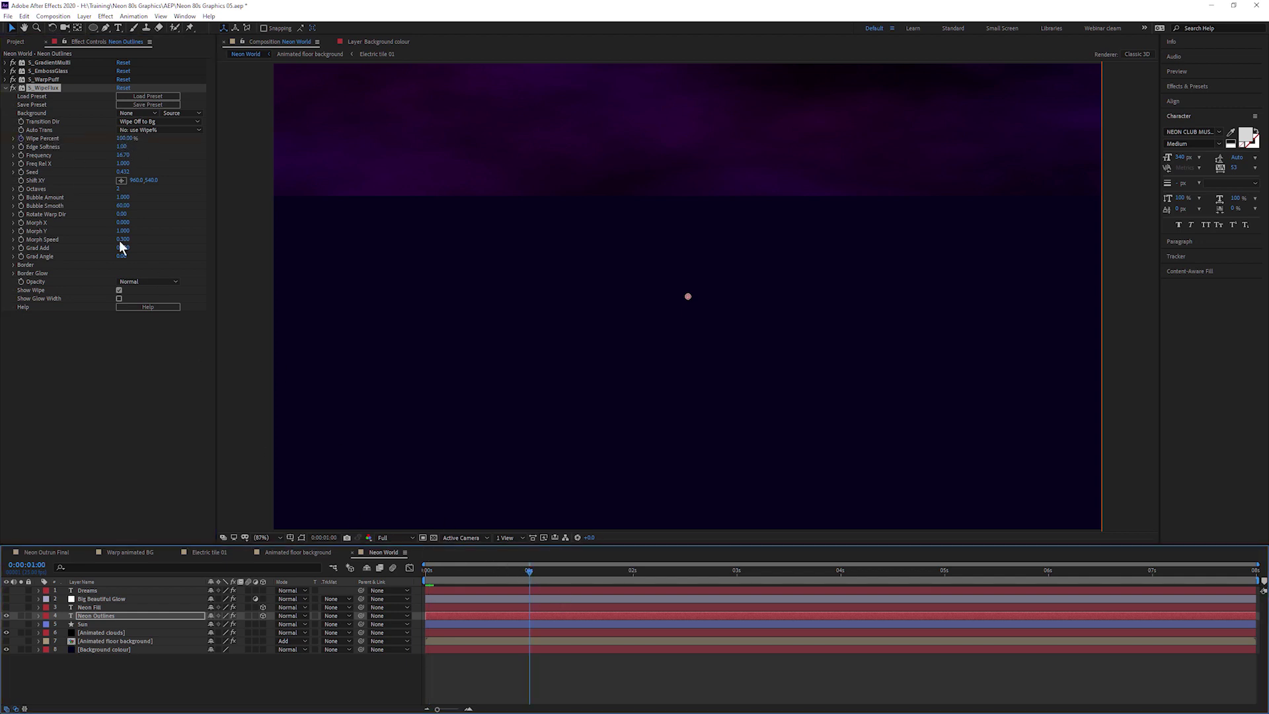
type("0")
key("Return")
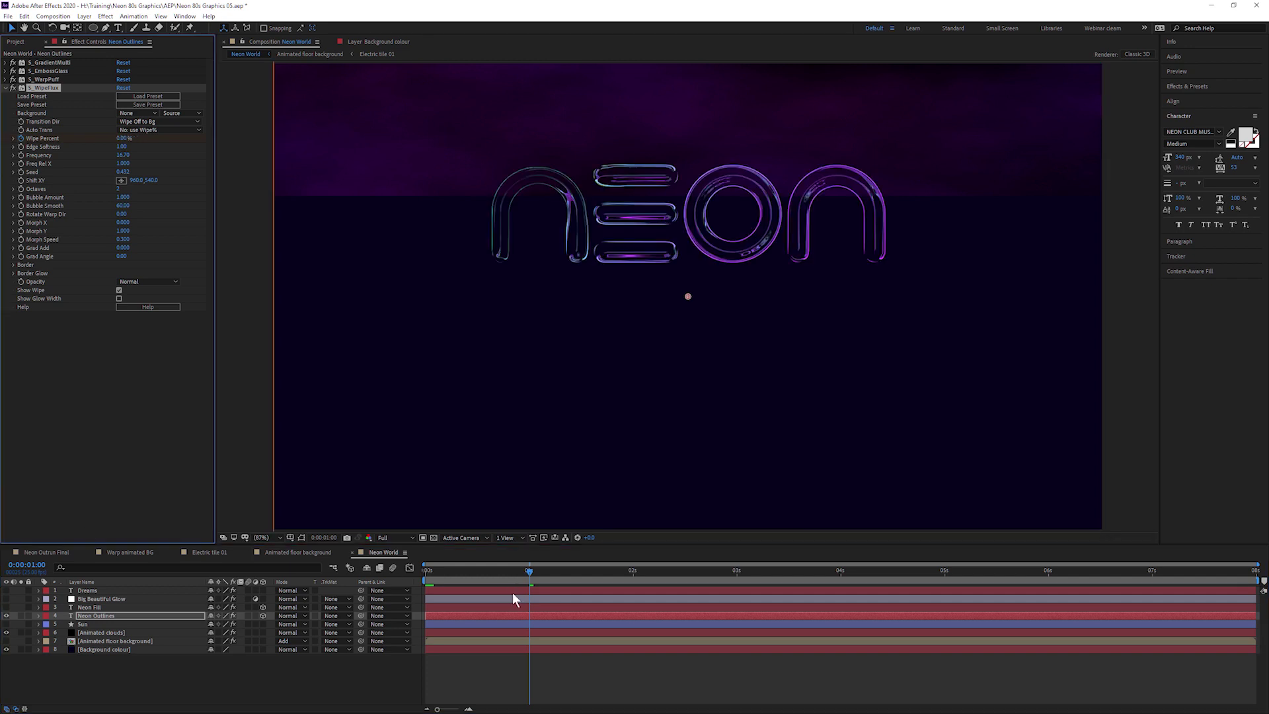
Step: Move the 0% Wipe Percent keyframe to about 2 seconds, preview the wipe, and collapse S_WipeFlux
key("space")
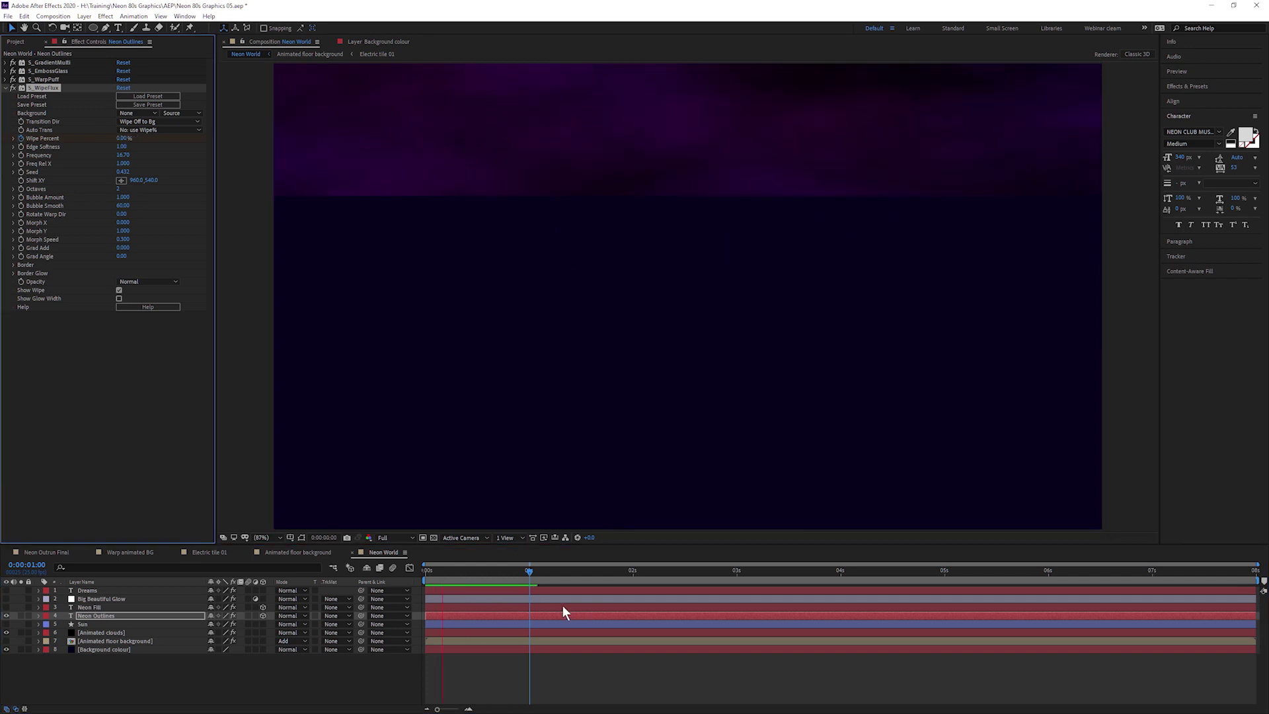
key("u")
left_click(530, 615)
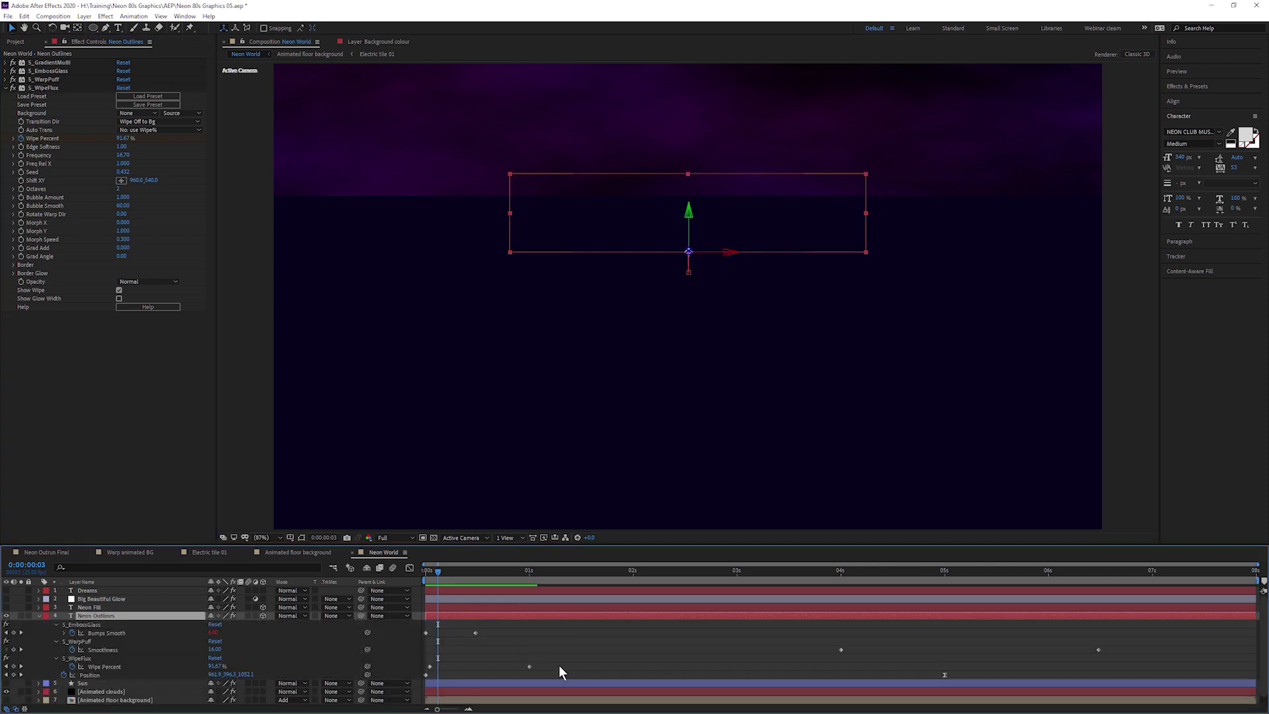
left_click_drag(529, 666, 640, 667)
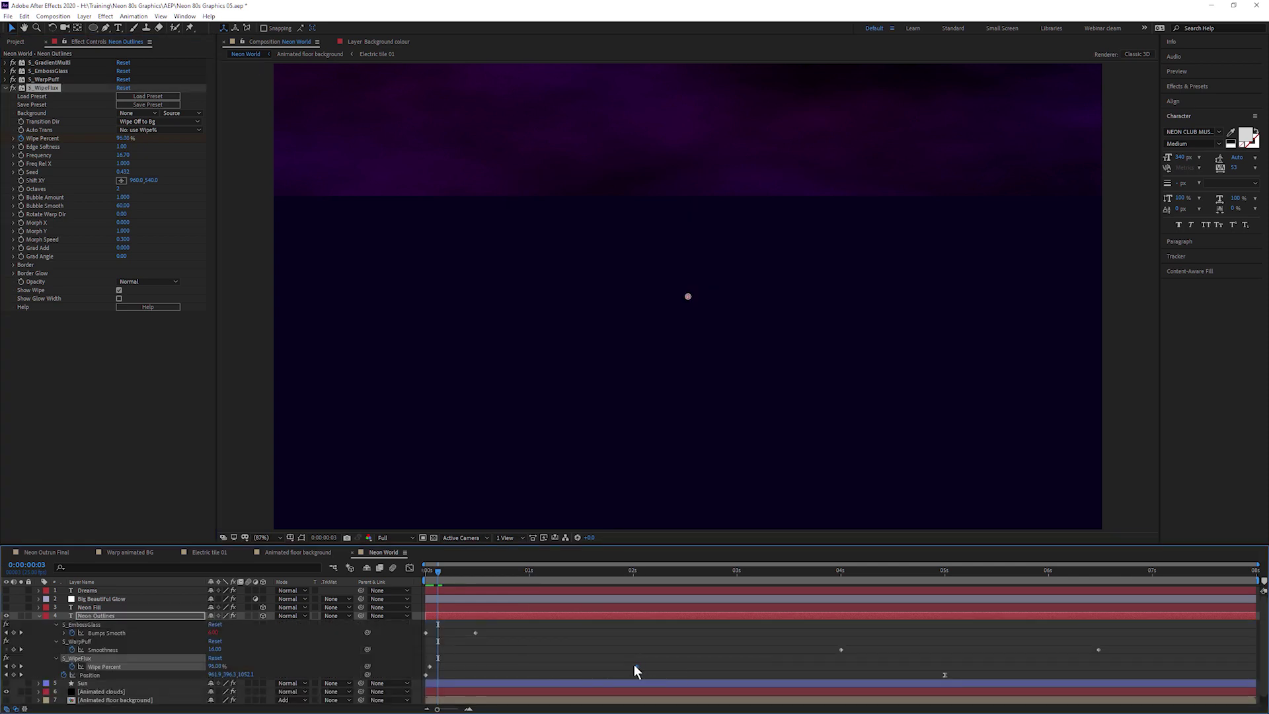
key("space")
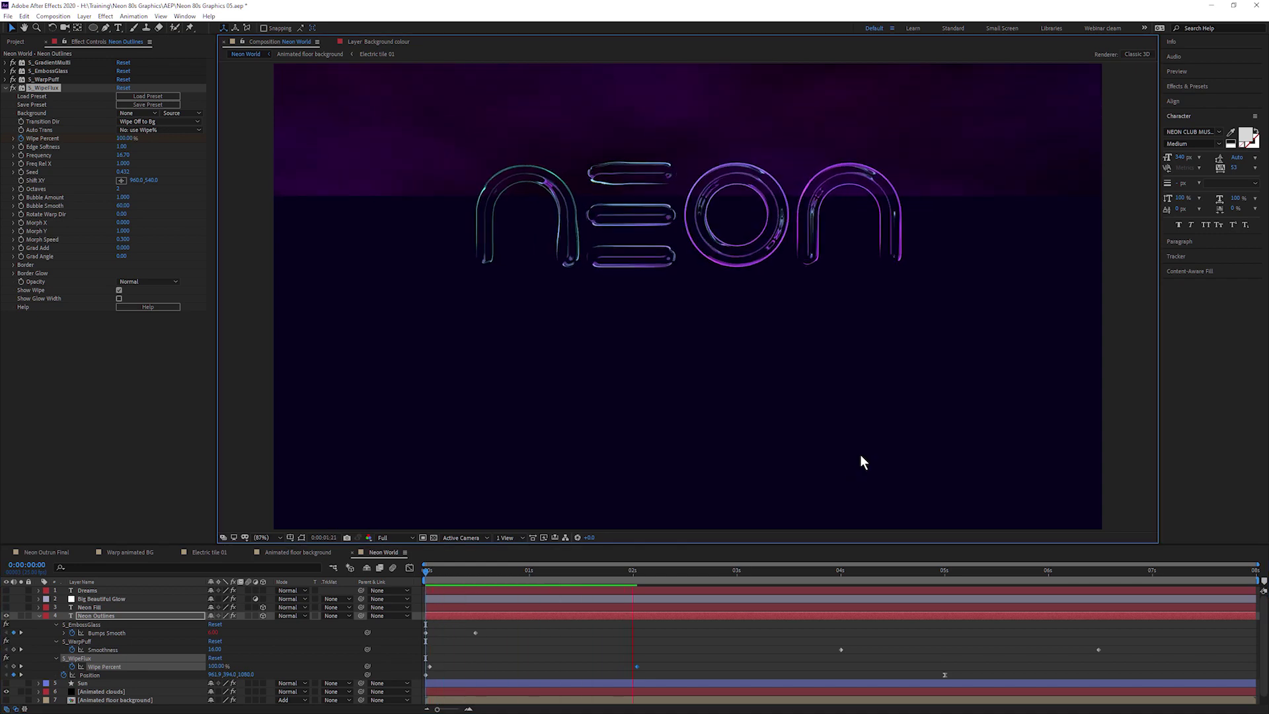
key("space")
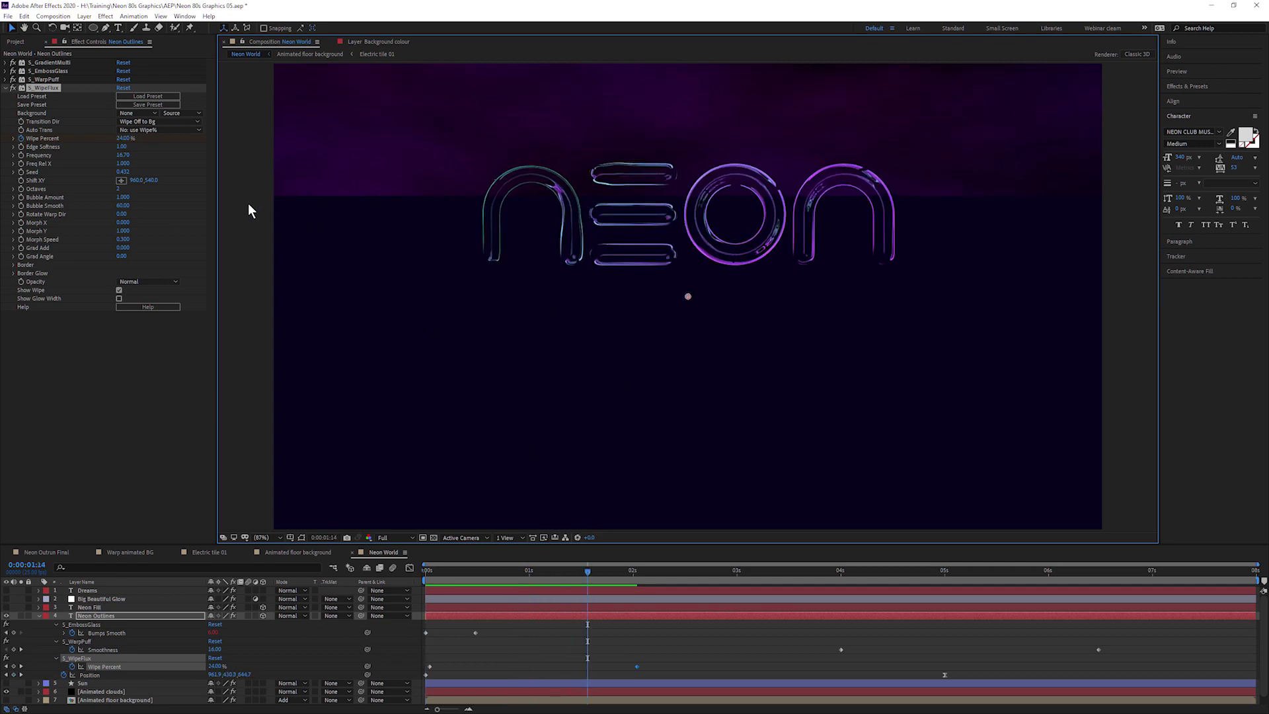
left_click(7, 88)
Step: Add S_WarpChroma to Neon Outlines and scrub its From Z Dist and Steps to test the warp
left_click(105, 16)
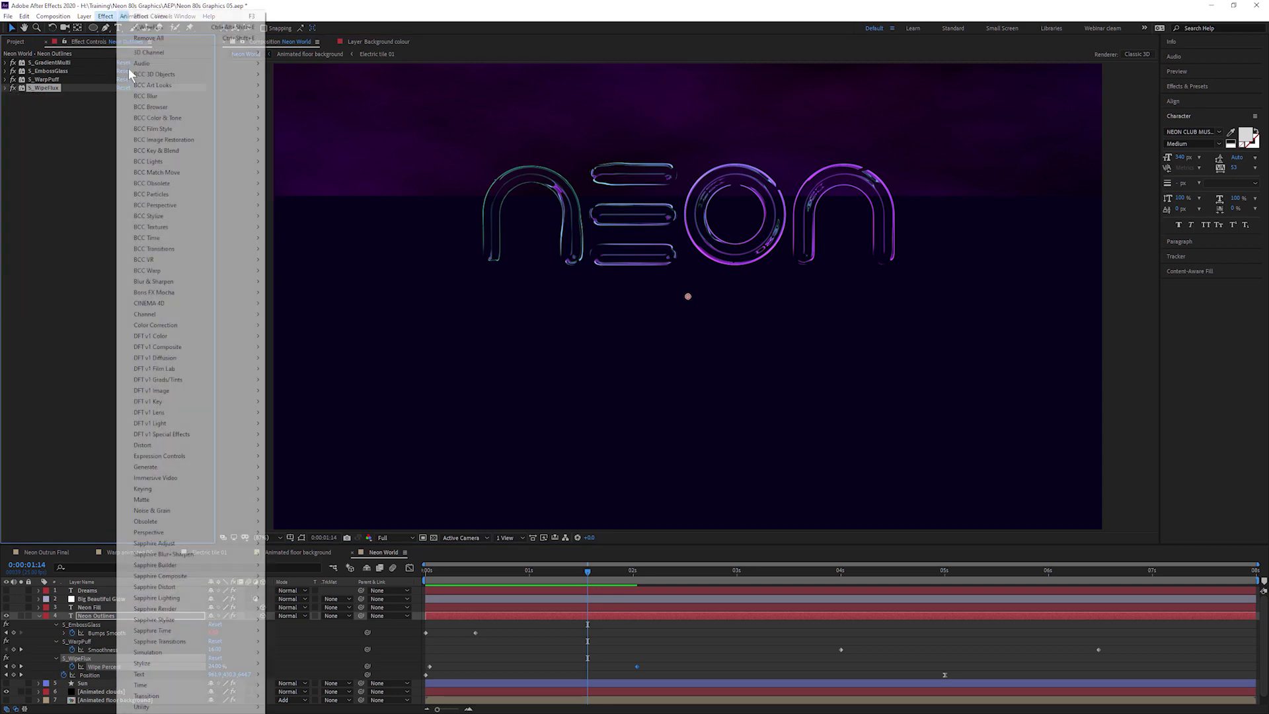
mouse_move(212, 587)
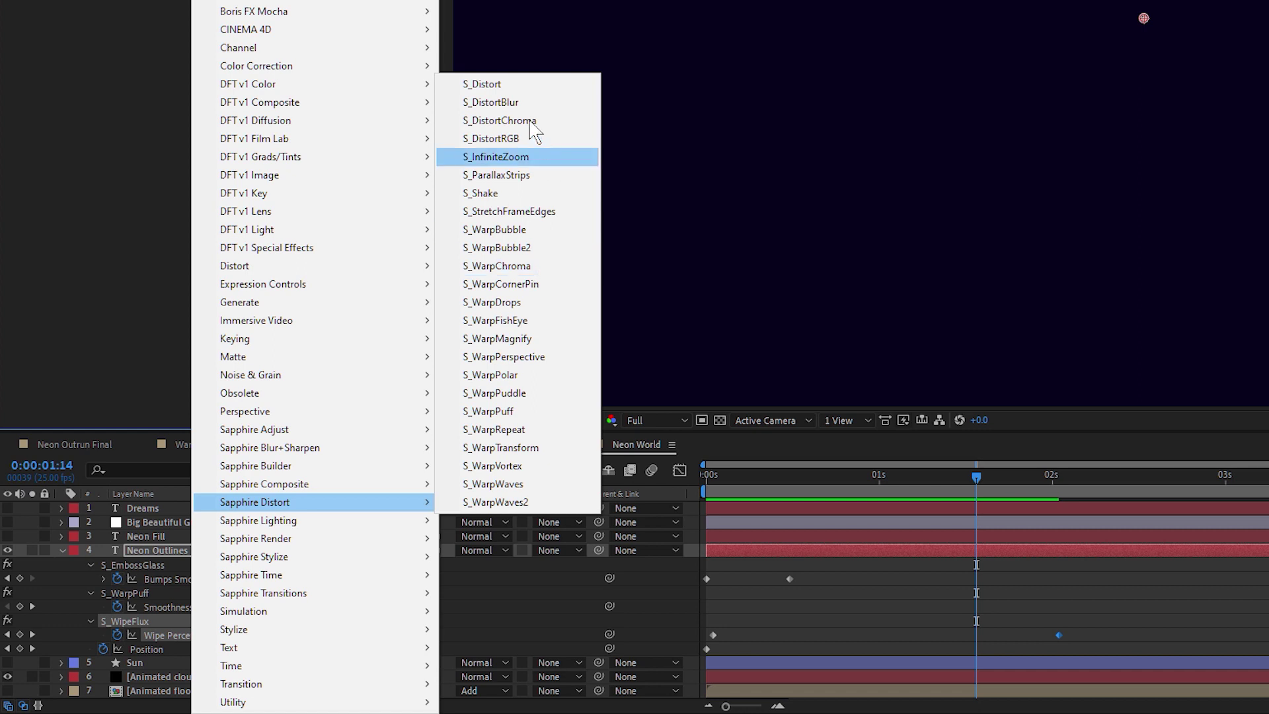
left_click(553, 267)
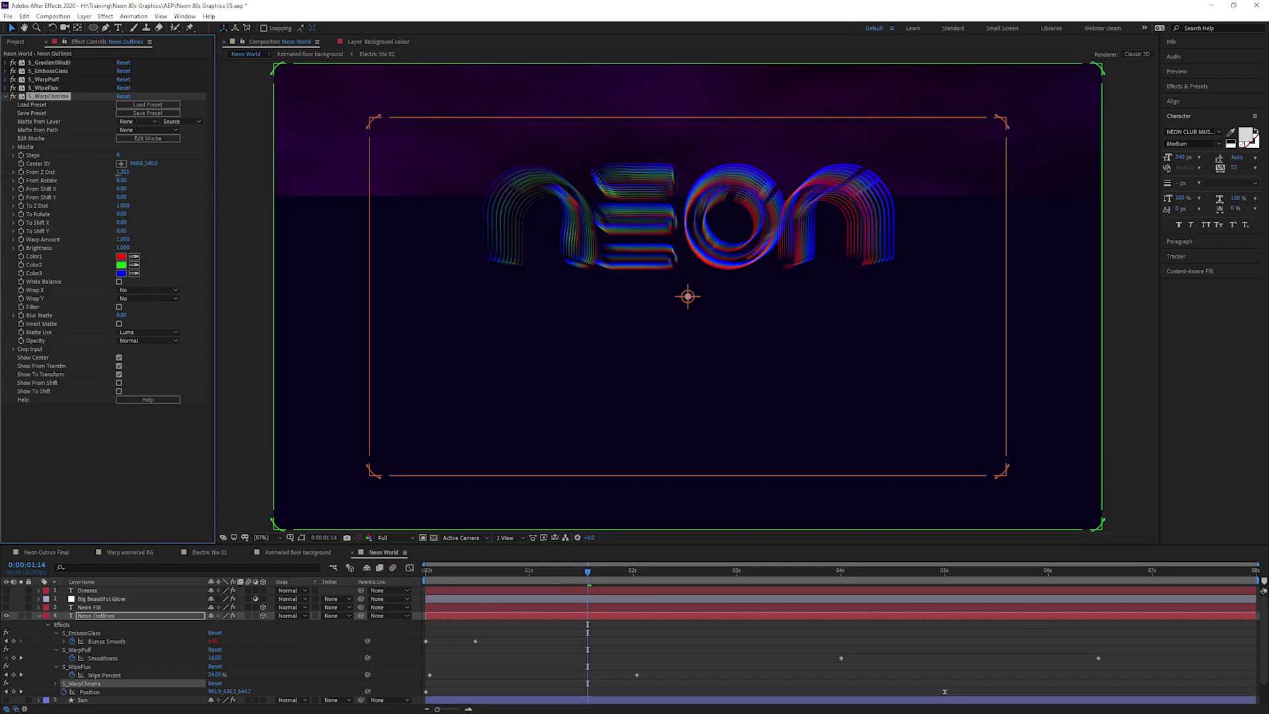
left_click_drag(118, 171, 68, 183)
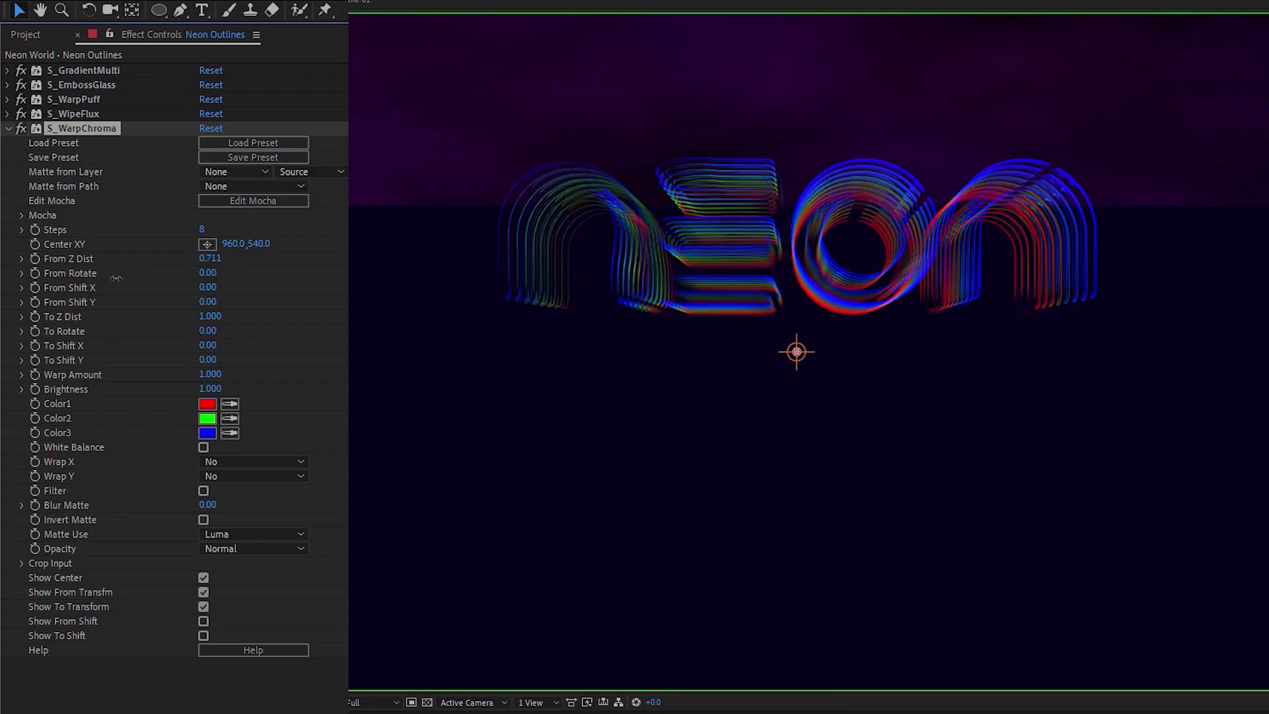
left_click_drag(116, 278, 892, 303)
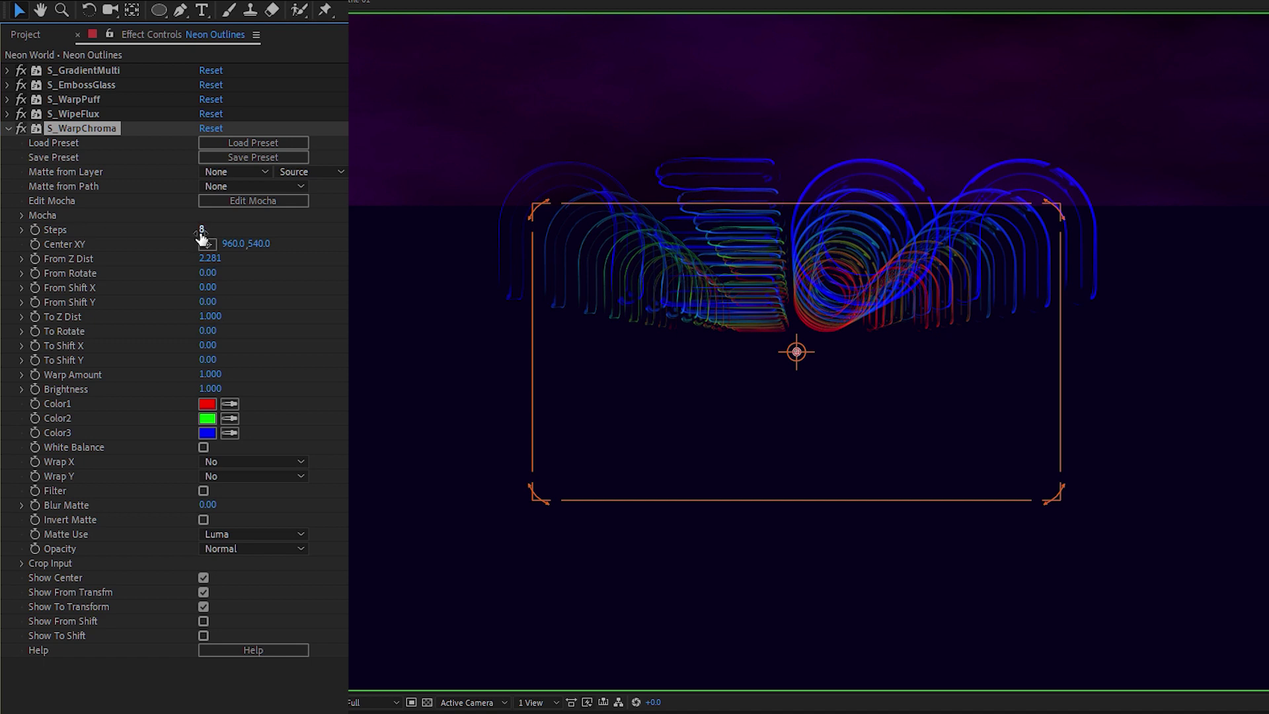
left_click_drag(204, 228, 45, 285)
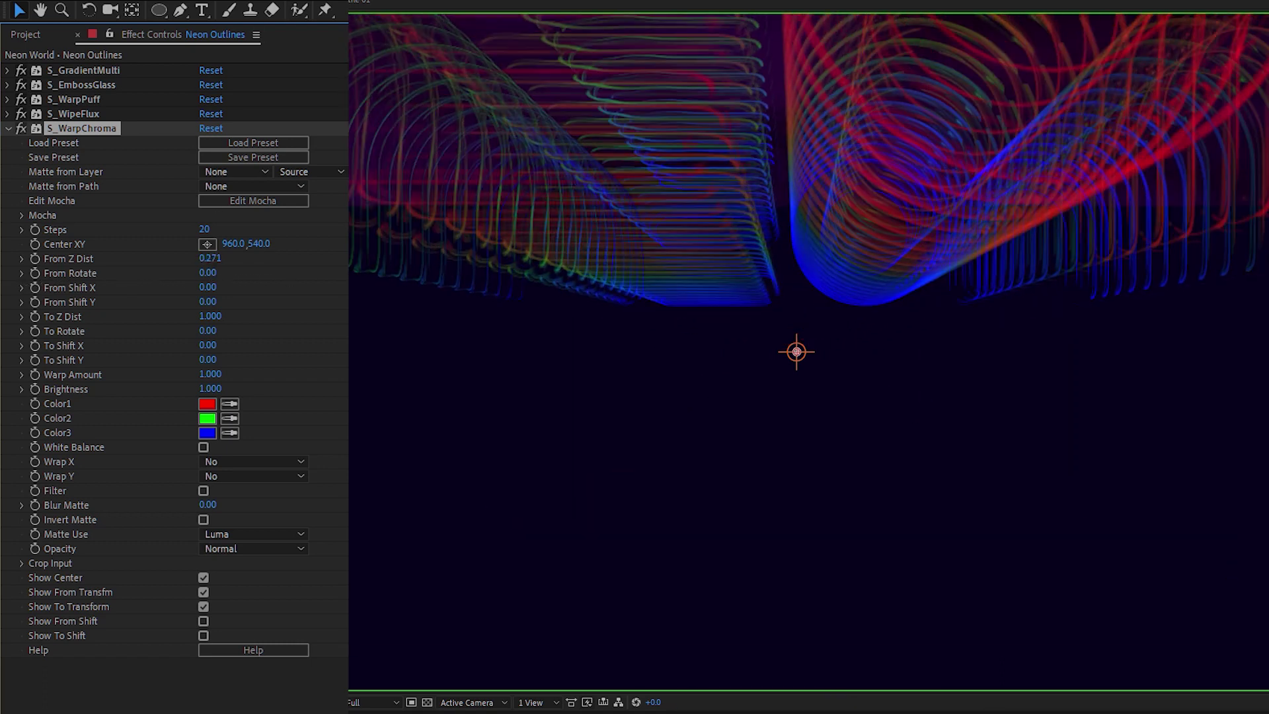
Step: Set S_WarpChroma Steps to 8 and From Z Dist to 1.000
left_click(206, 229)
type("8")
key("Return")
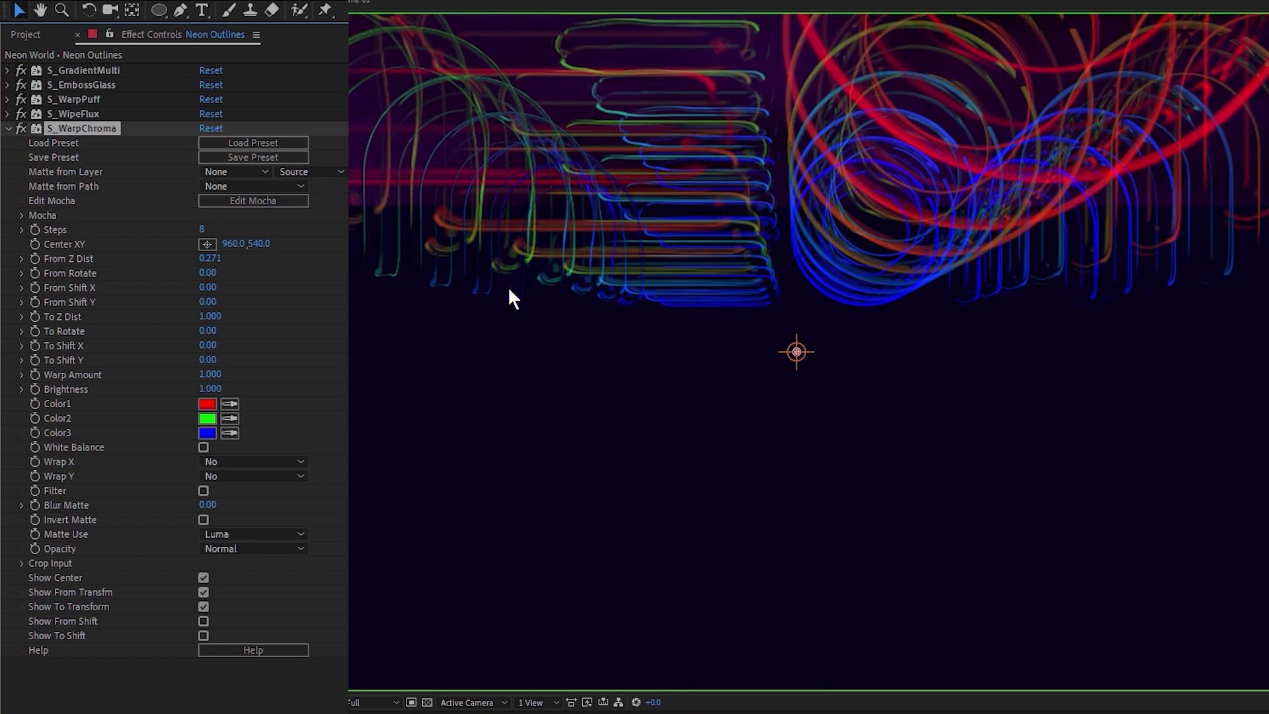
left_click(210, 259)
type("1")
key("Return")
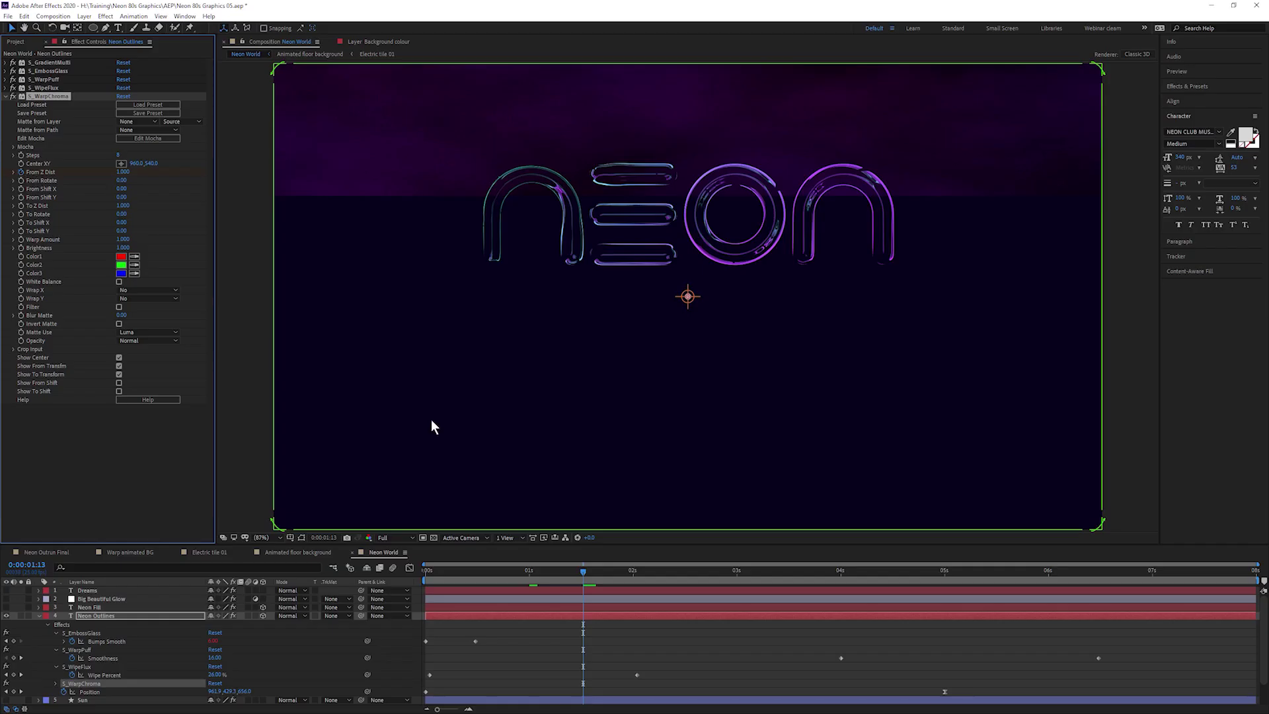
Step: Keyframe From Z Dist at frame 0, starting near 0.001, and preview the warp-in
left_click_drag(480, 571, 458, 572)
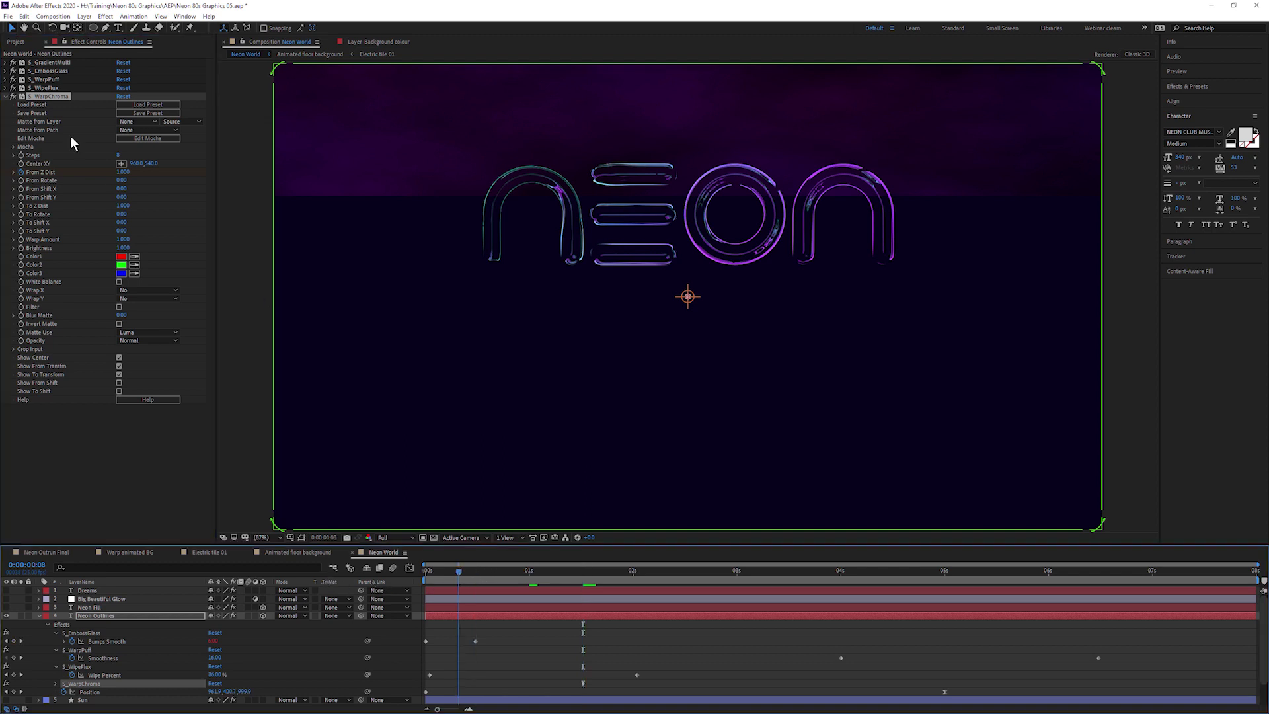
key("j")
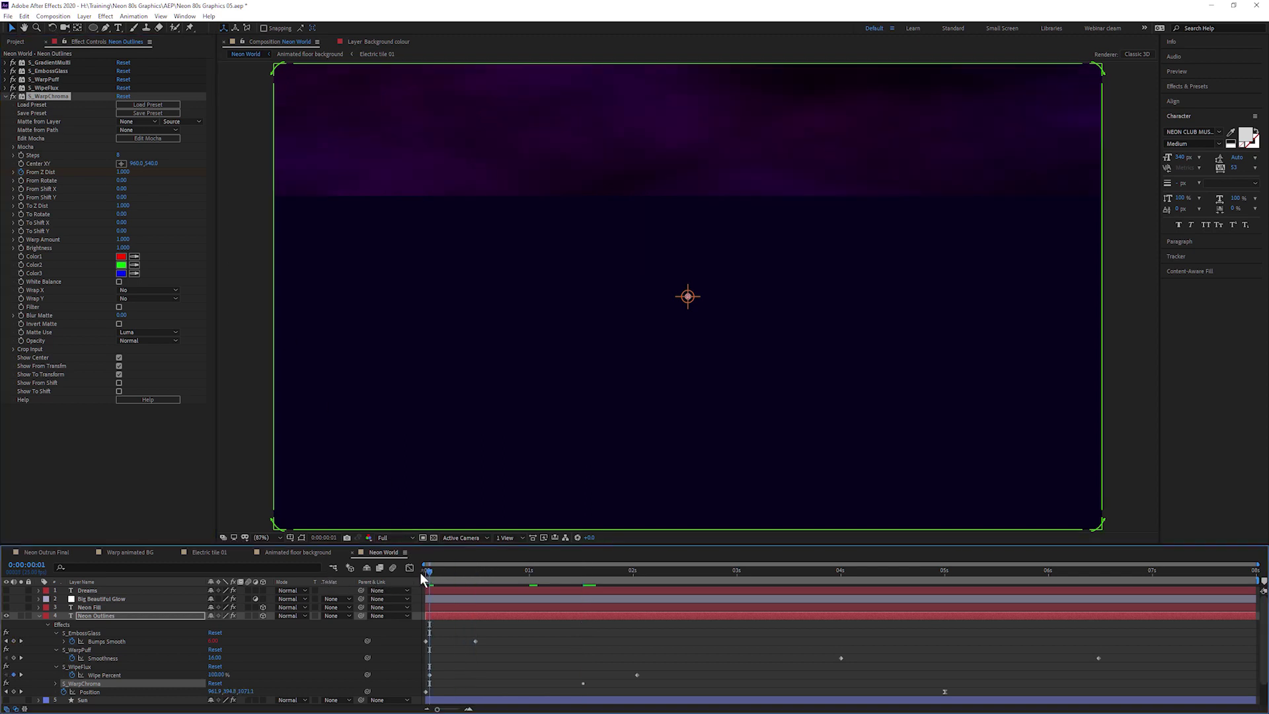
left_click(420, 572)
left_click(122, 172)
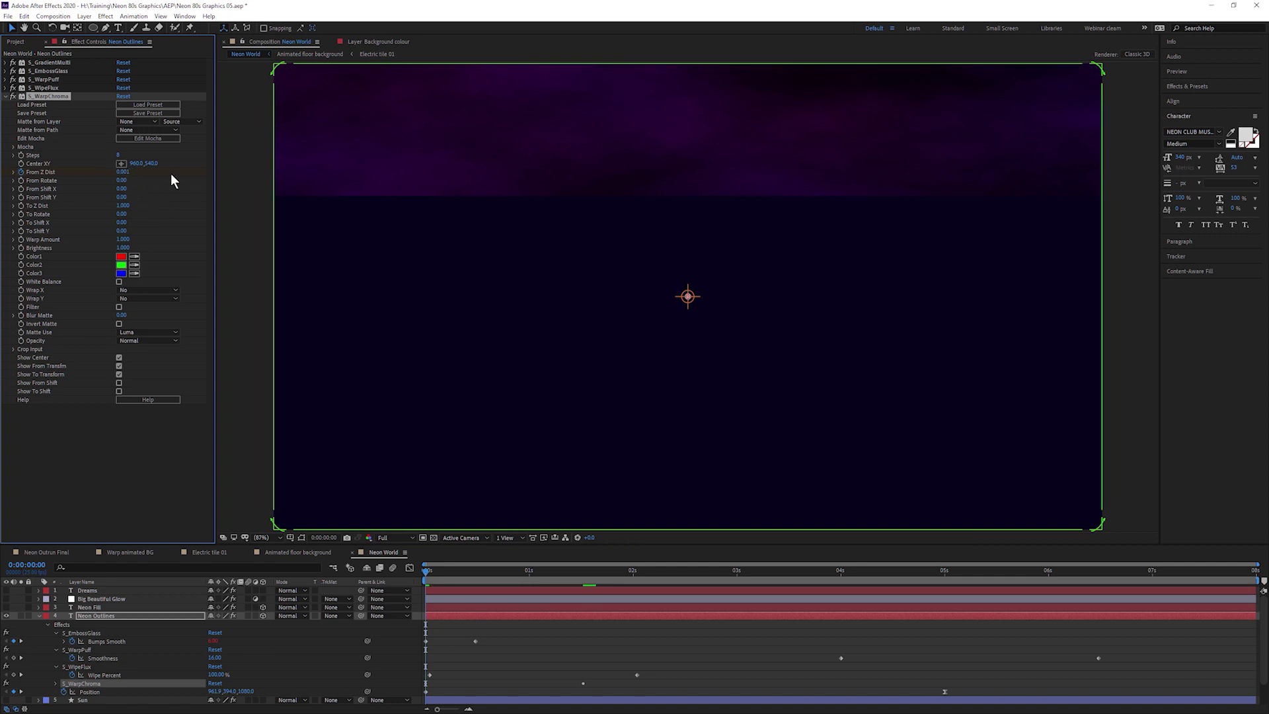
key("space")
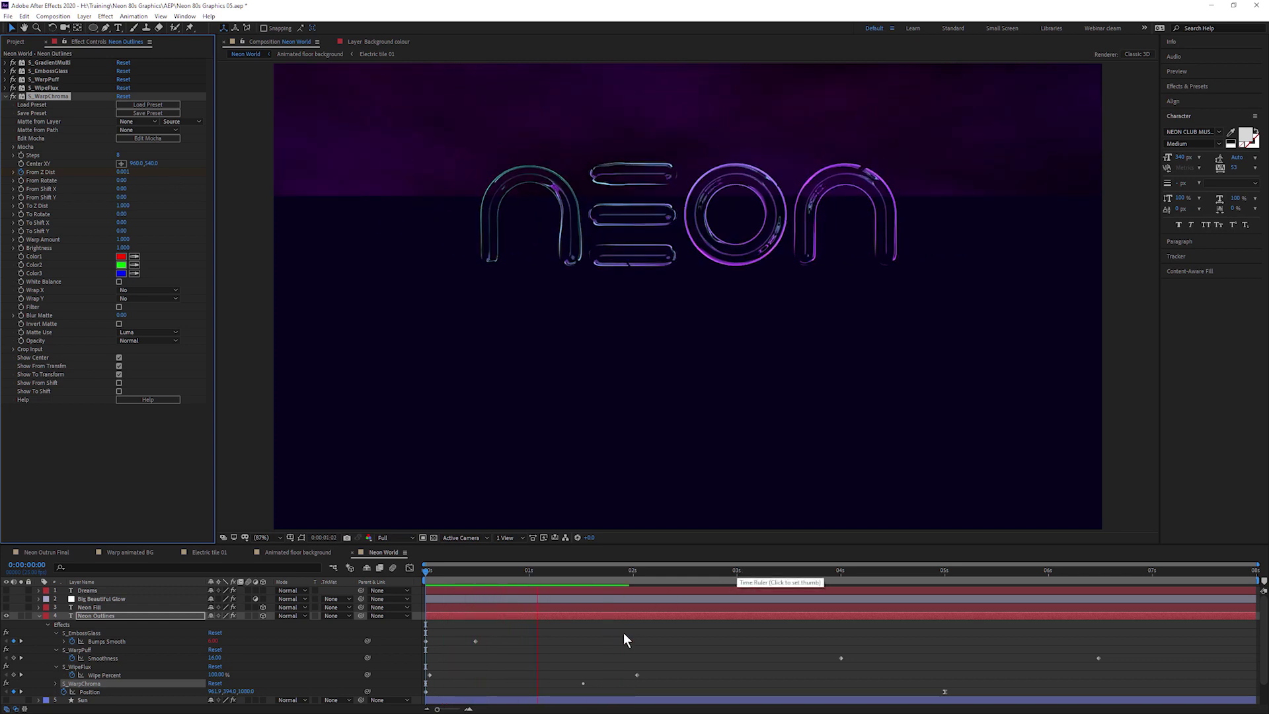
left_click(564, 620)
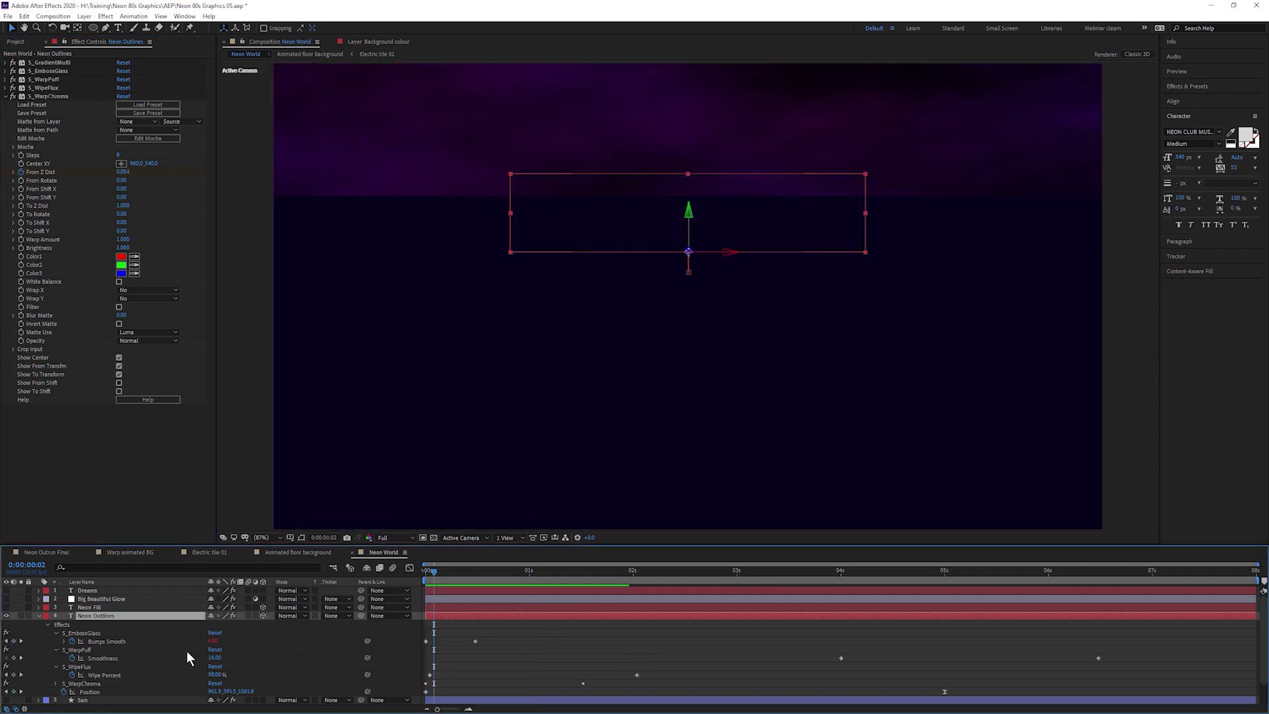
Step: Shift the Wipe Percent and From Z Dist keyframes slightly earlier in time
key("u")
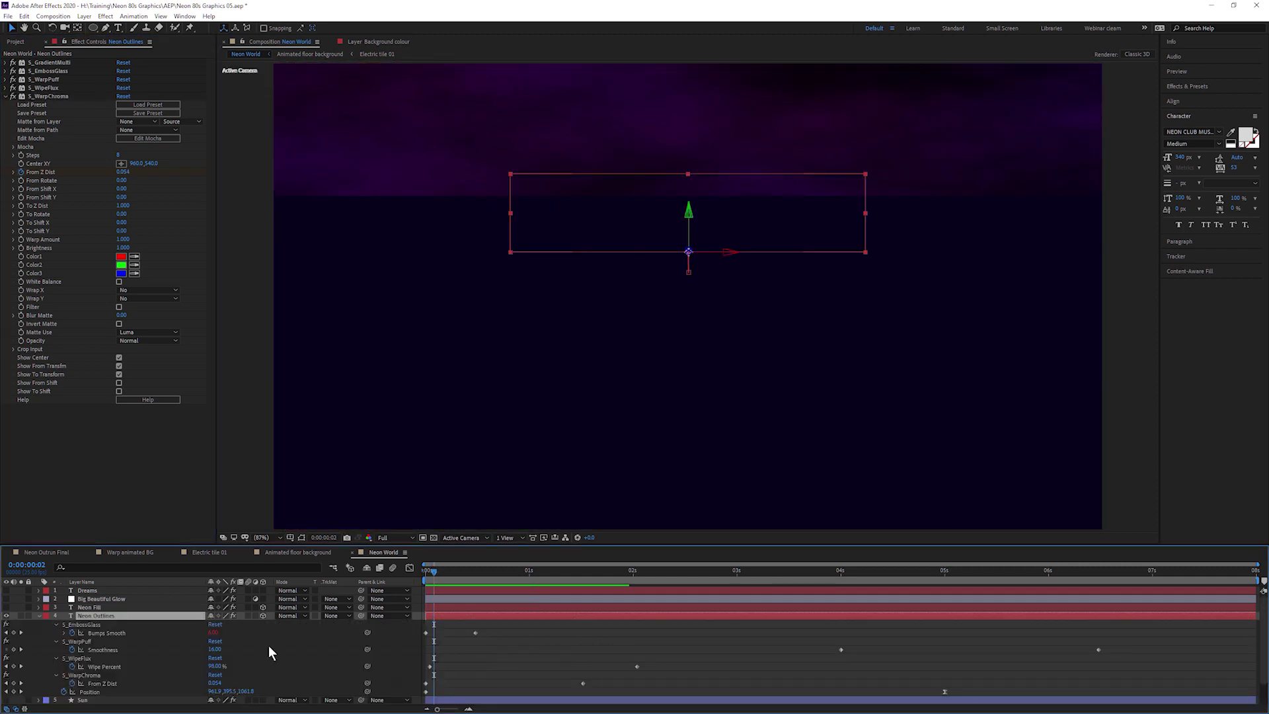
left_click(56, 624)
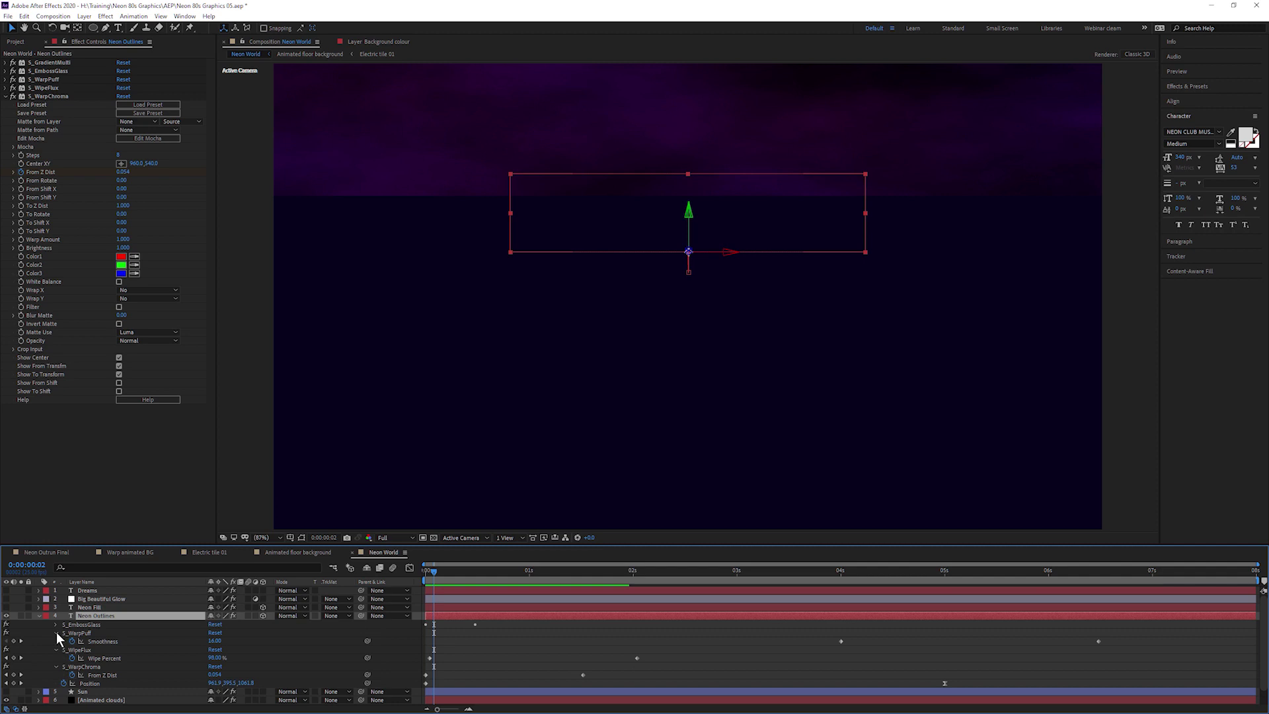
left_click(56, 633)
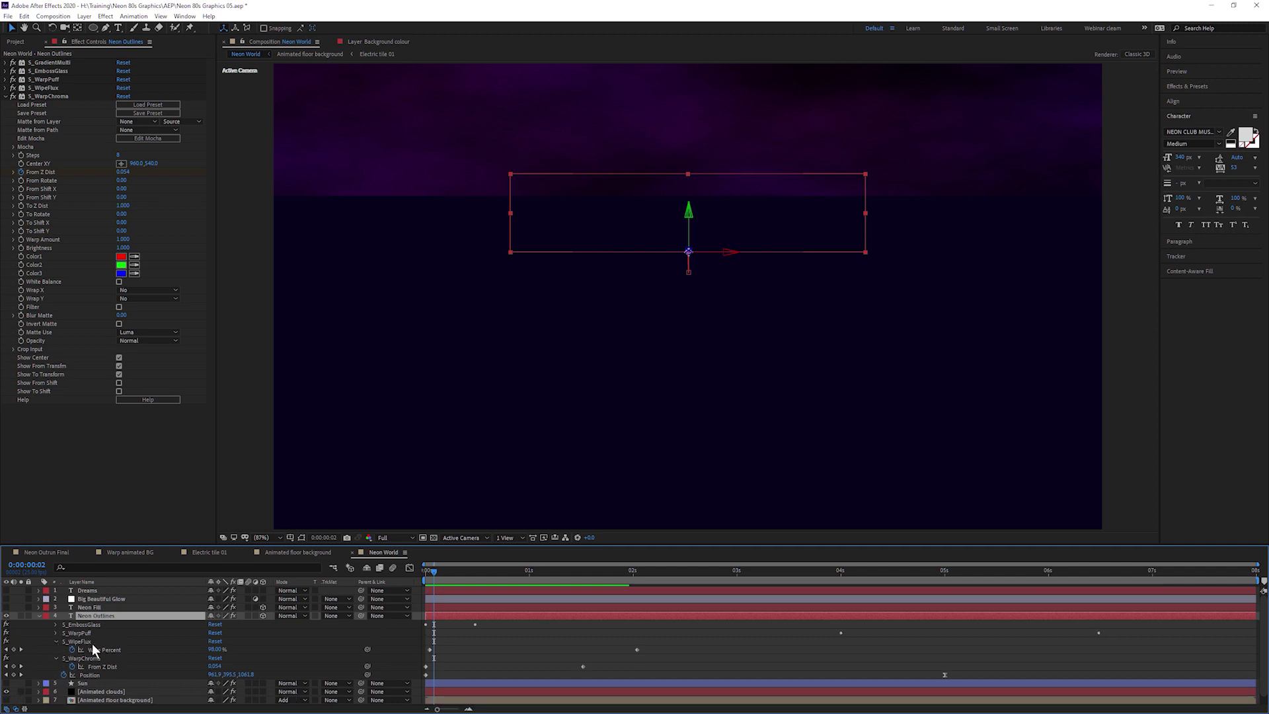
left_click_drag(559, 645, 686, 676)
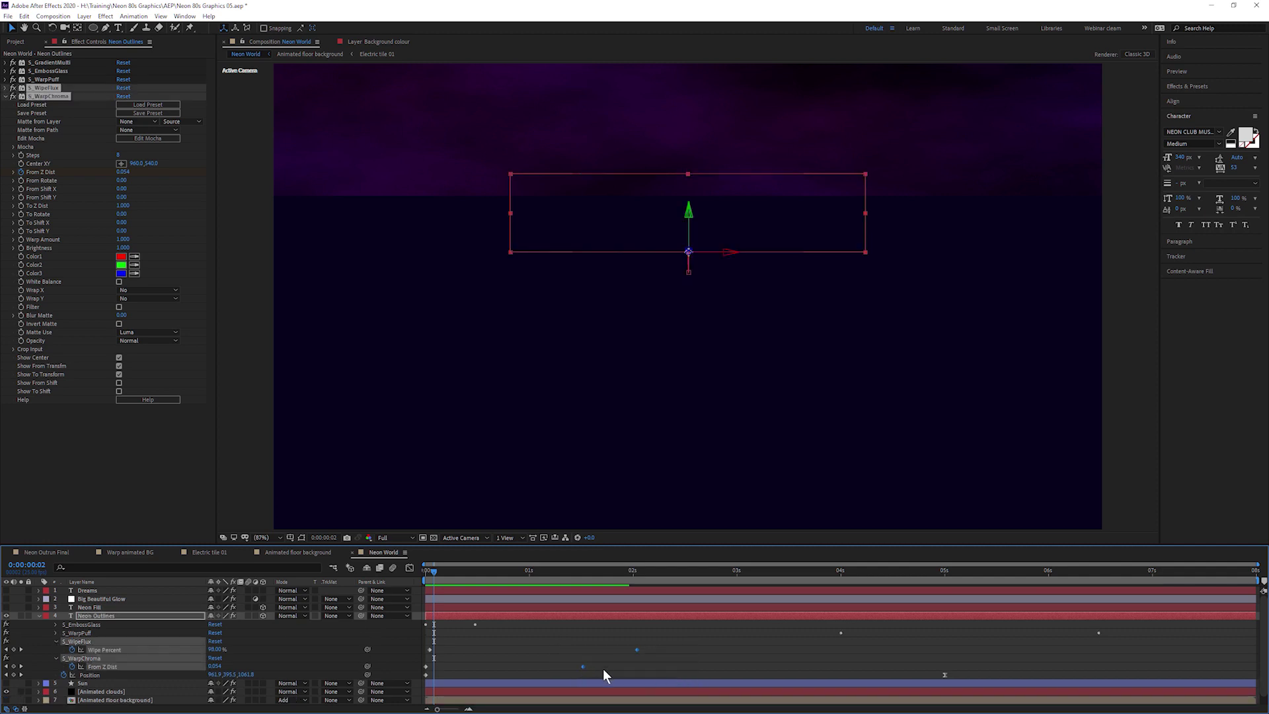
left_click_drag(581, 666, 536, 668)
key("alt+Left")
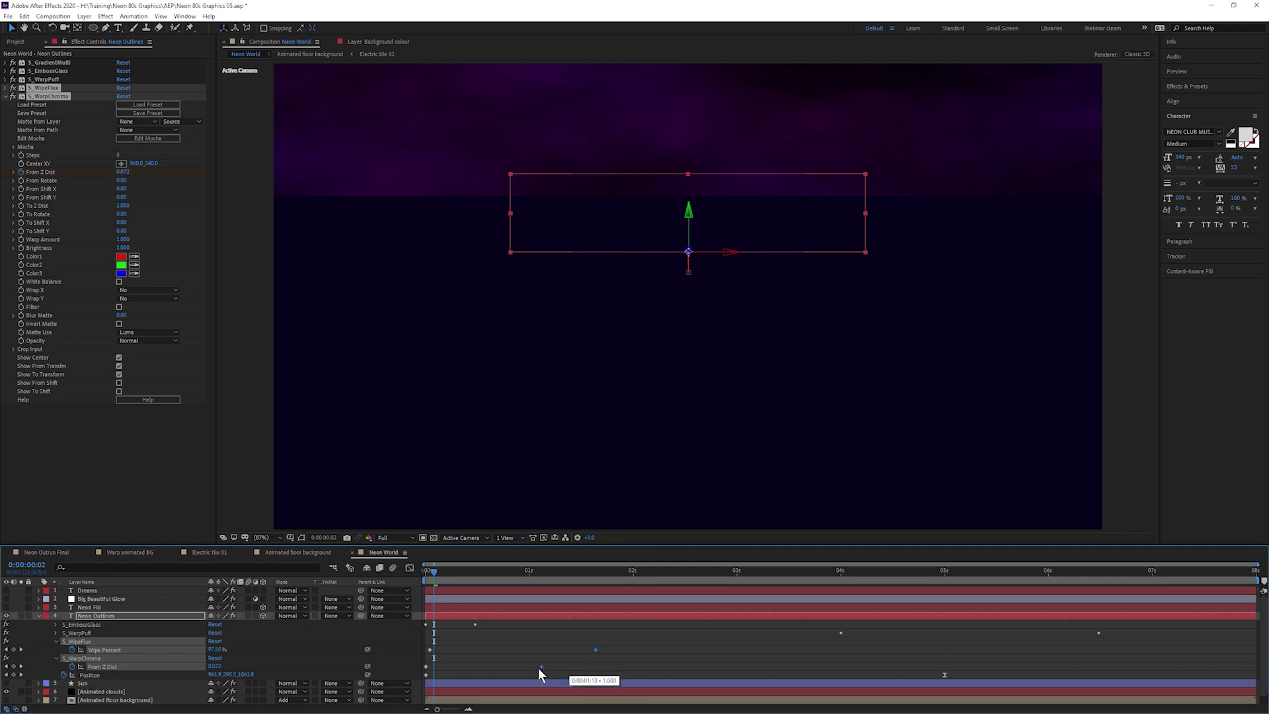
left_click_drag(536, 666, 536, 666)
Step: Preview the retimed animation and boost the warp Brightness to about 5
key("space")
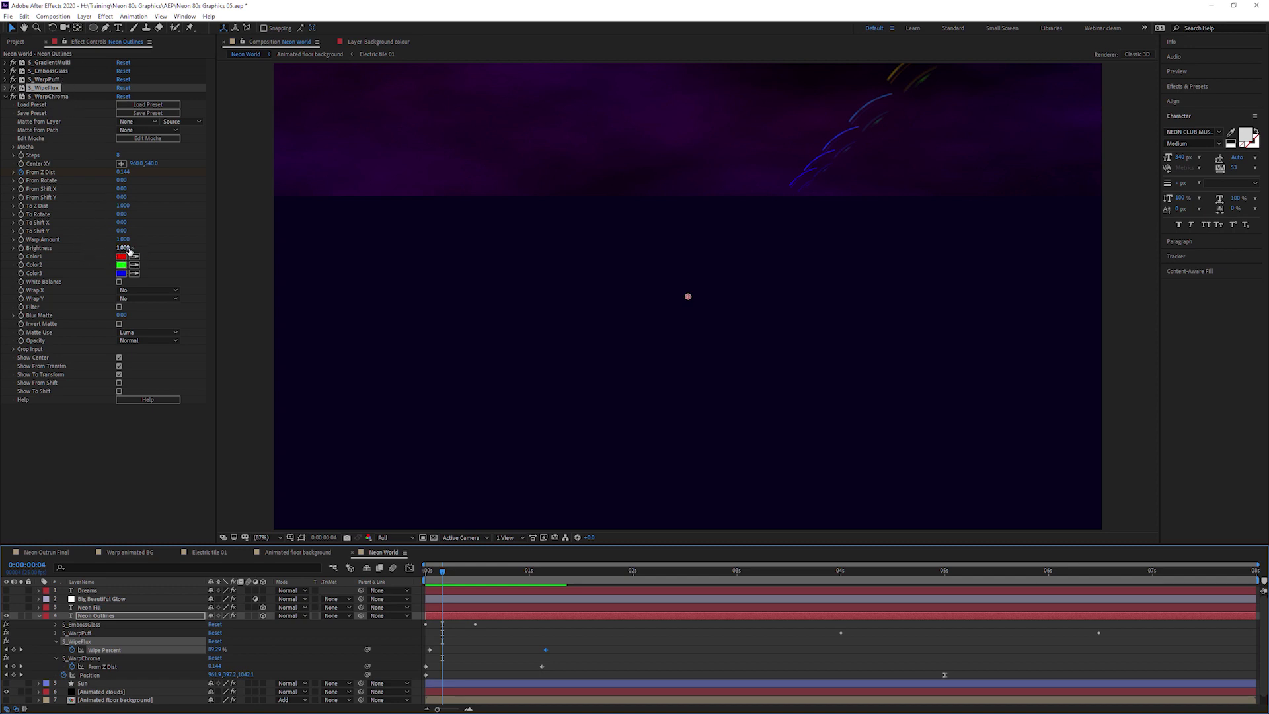
left_click_drag(122, 247, 383, 252)
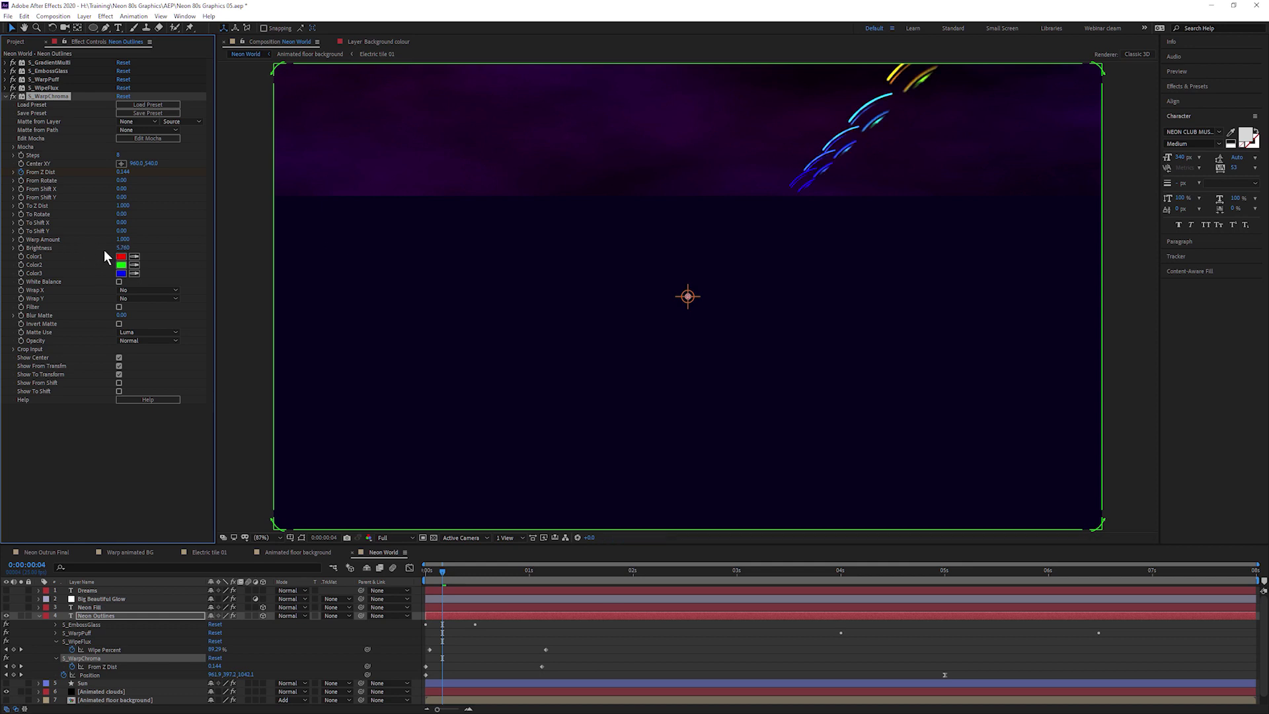
left_click_drag(428, 573, 408, 573)
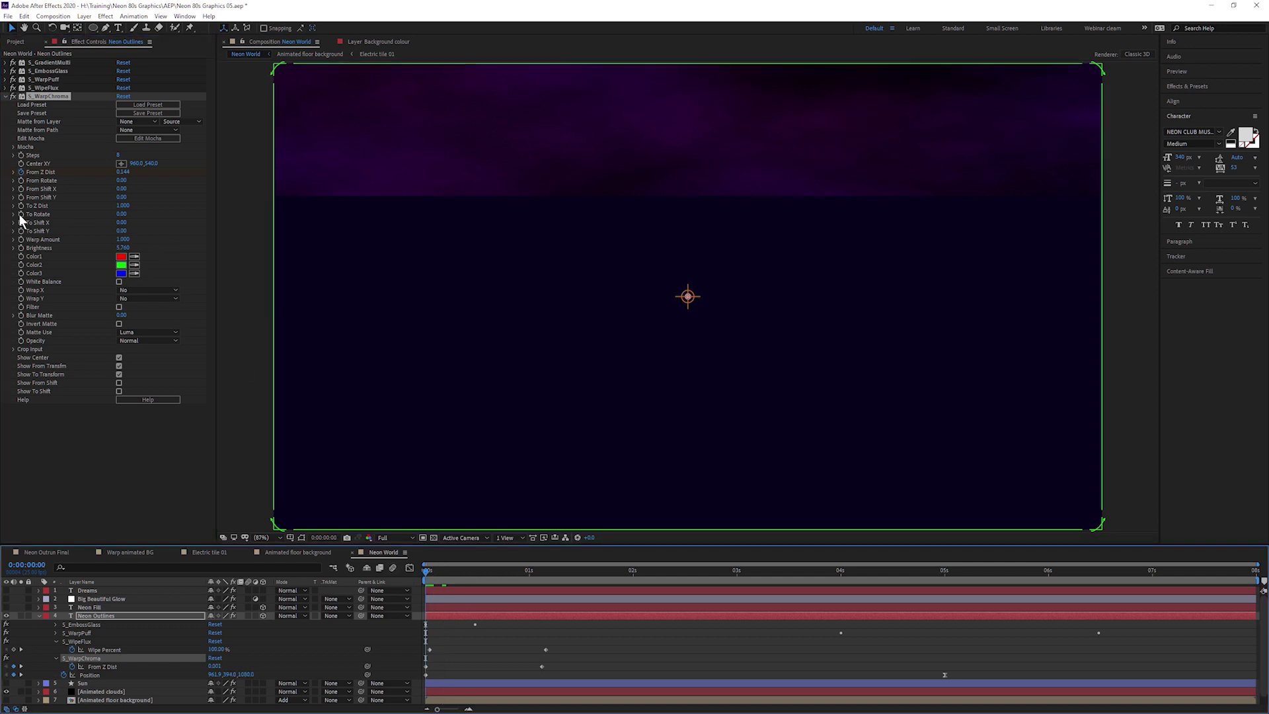
Step: Keyframe warp Brightness at 0s, set it to 1.000 at about one second, and preview
left_click(21, 249)
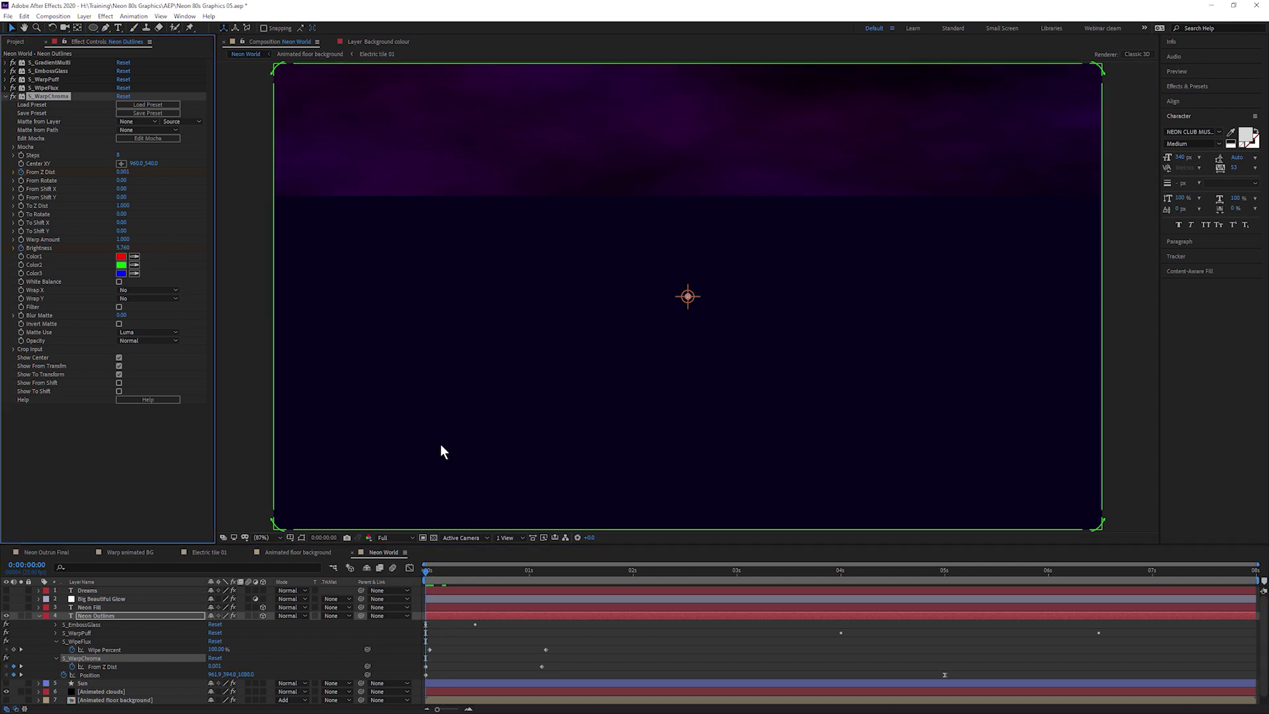
left_click(541, 572)
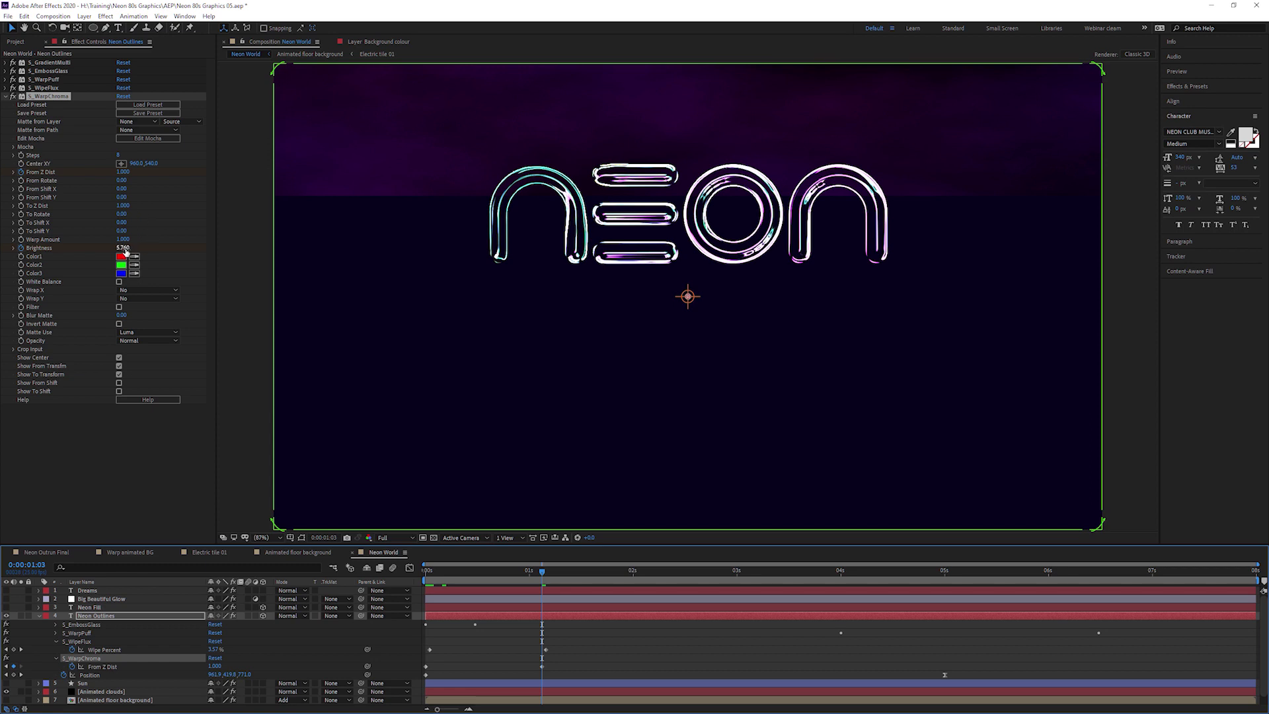
left_click(124, 248)
type("1")
key("Return")
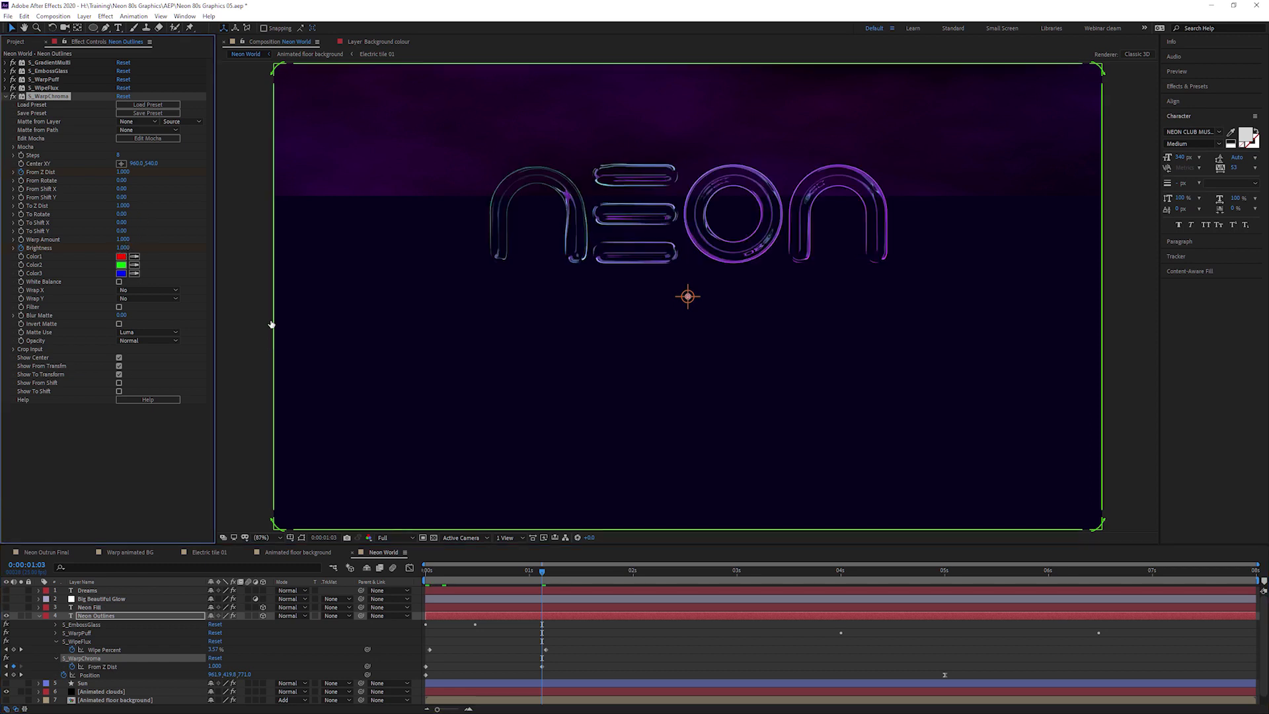
key("space")
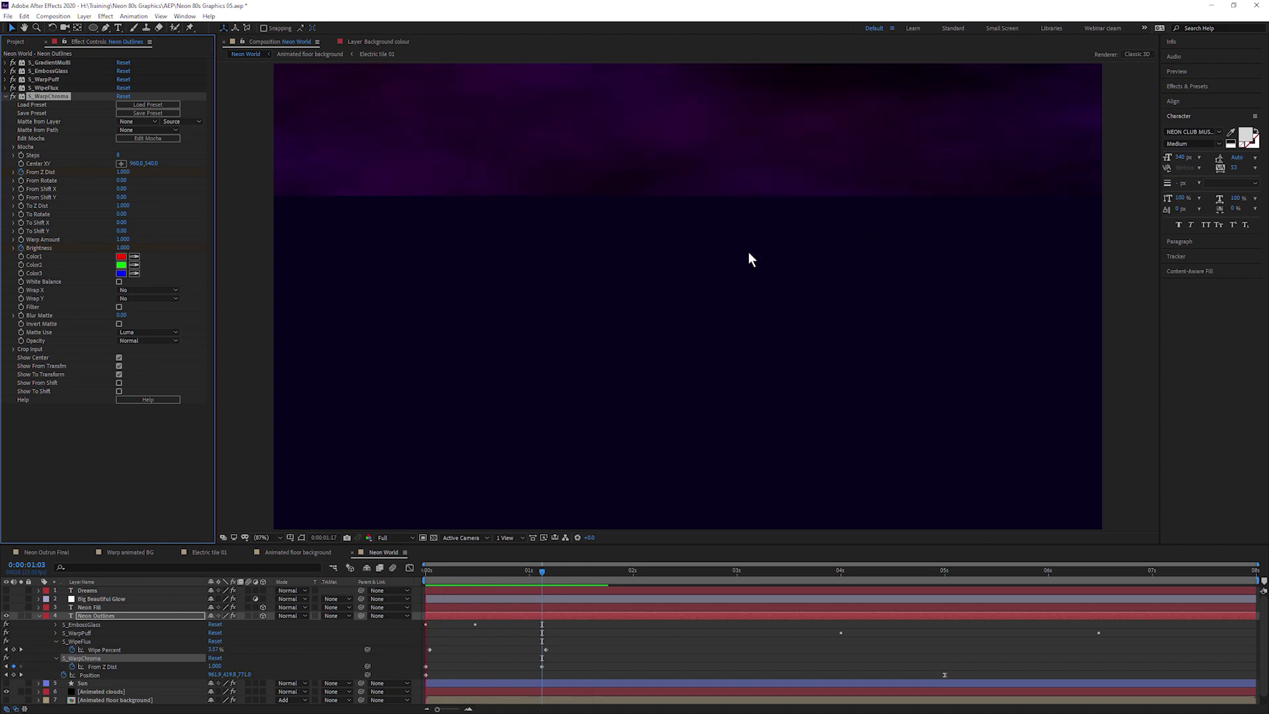
Step: Shift the From Z Dist end keyframe slightly later and review frames 10 to 20
left_click_drag(428, 572, 579, 575)
left_click_drag(542, 666, 546, 668)
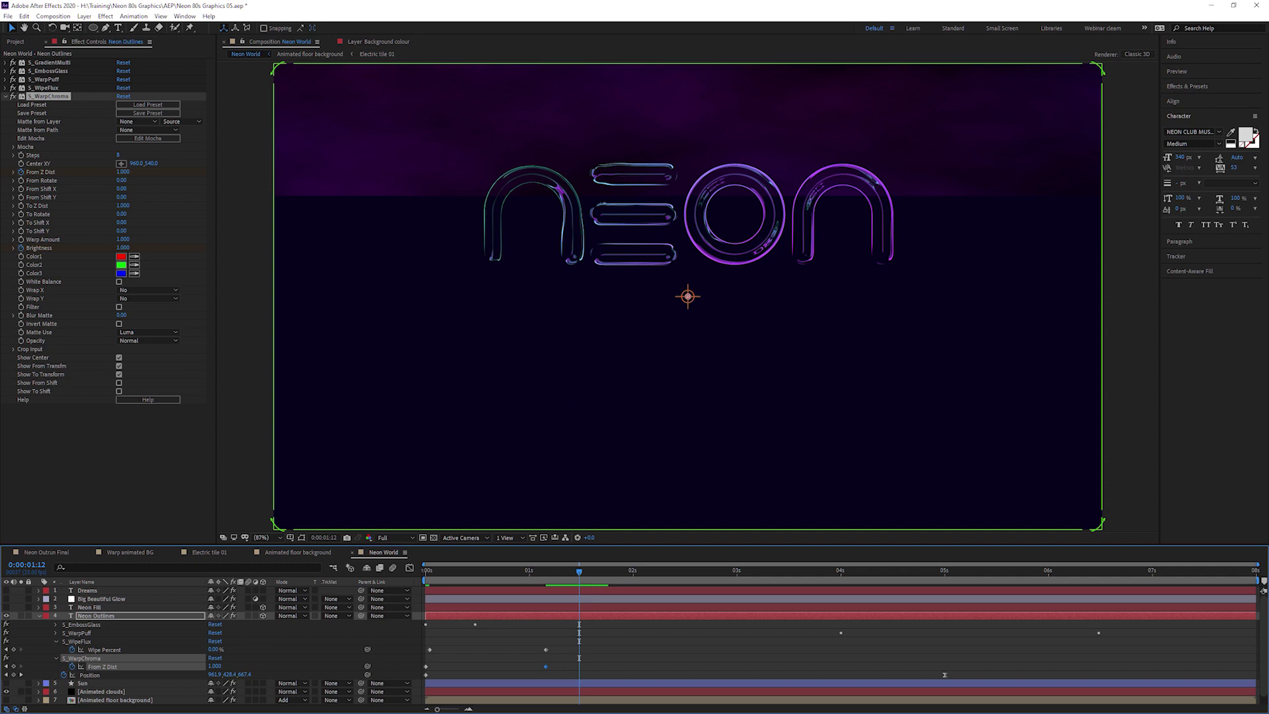
left_click(508, 573)
mouse_move(463, 573)
left_mouse_down()
mouse_move(449, 574)
mouse_move(466, 574)
left_mouse_up()
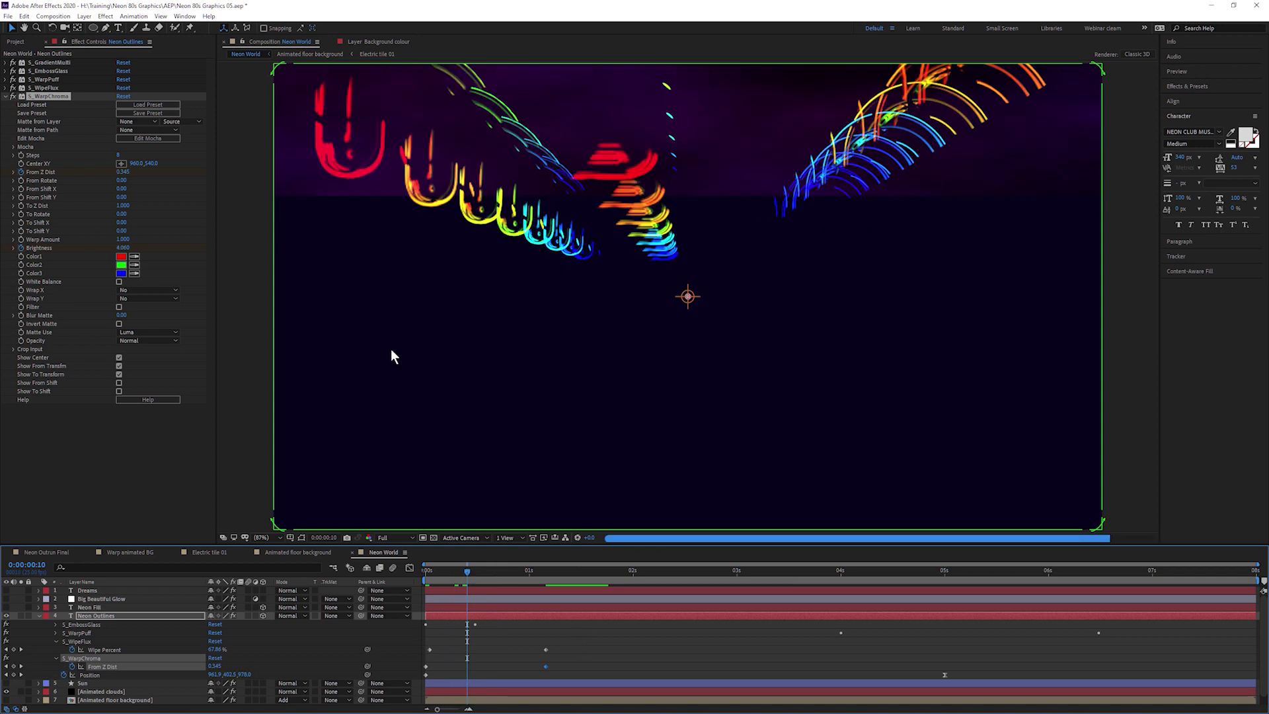
Step: Collapse S_WarpChroma, add Sapphire Transitions > S_WipeCircle, and nudge its Wipe Percent up
left_click(8, 97)
left_click(106, 16)
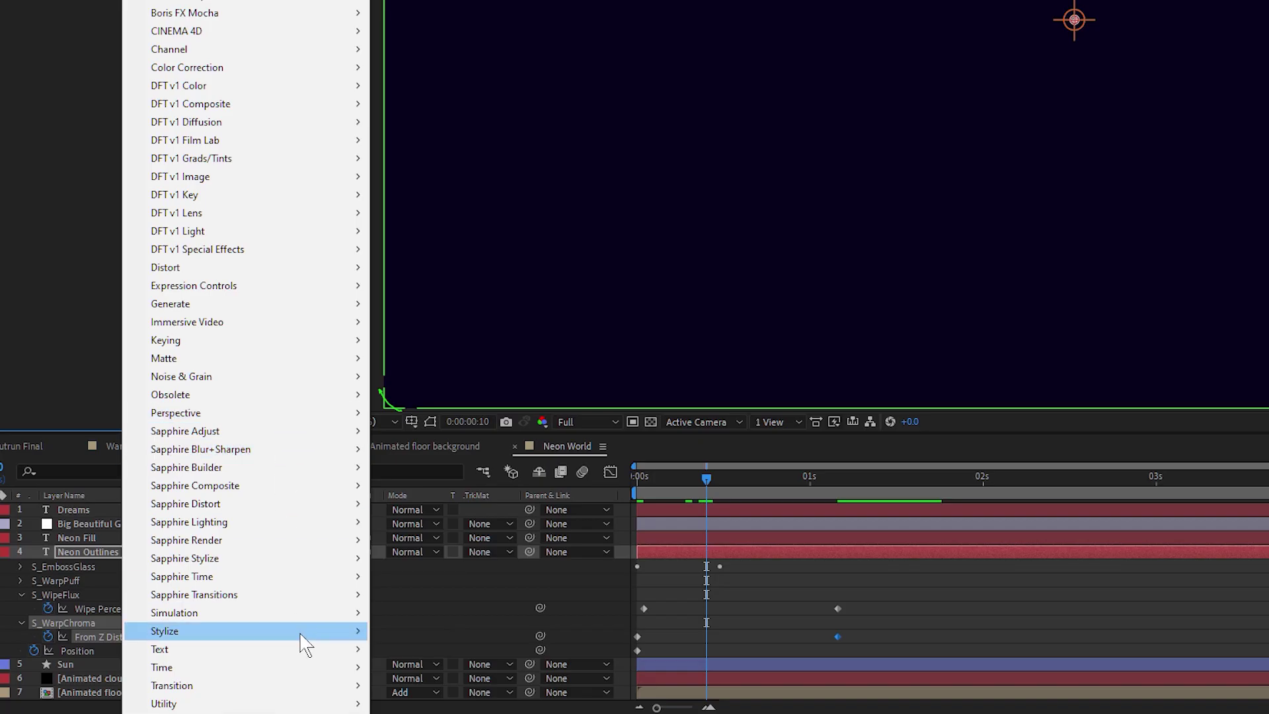
mouse_move(311, 595)
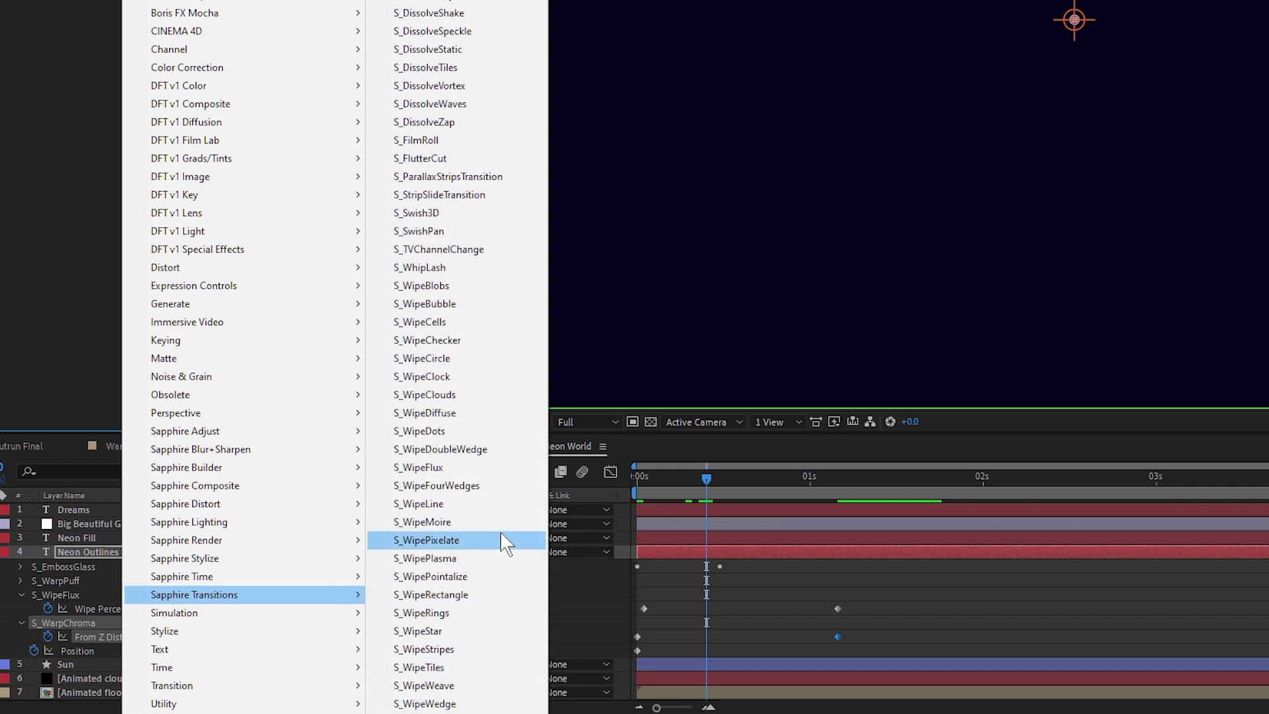
left_click(487, 360)
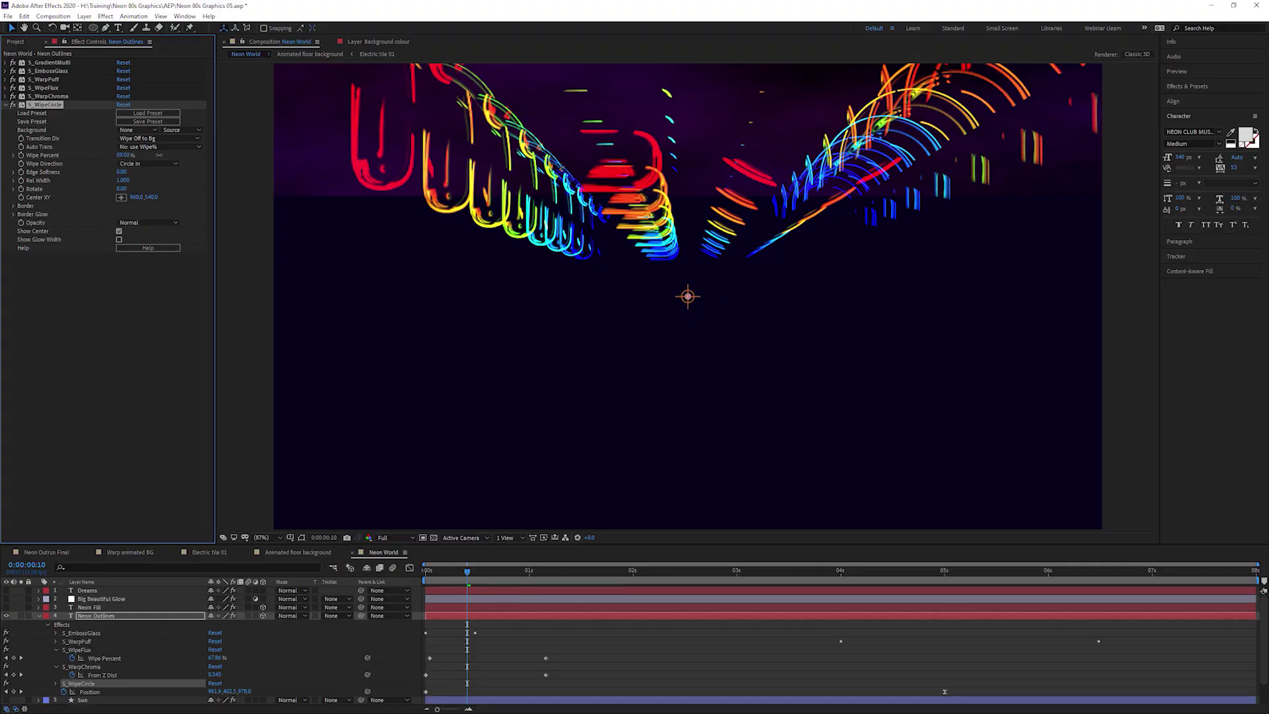
left_click_drag(159, 155, 164, 154)
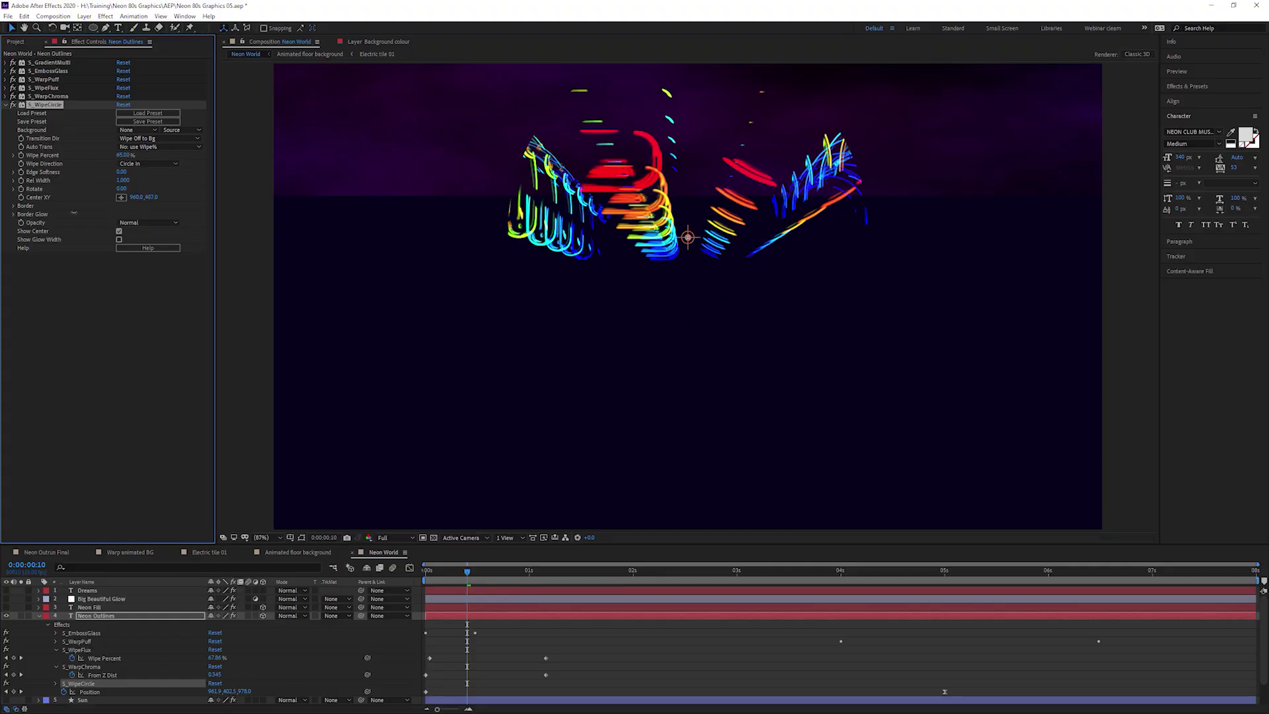
Step: Set the S_WipeCircle centre's vertical position to 400
left_click_drag(150, 196, 40, 201)
left_click(152, 197)
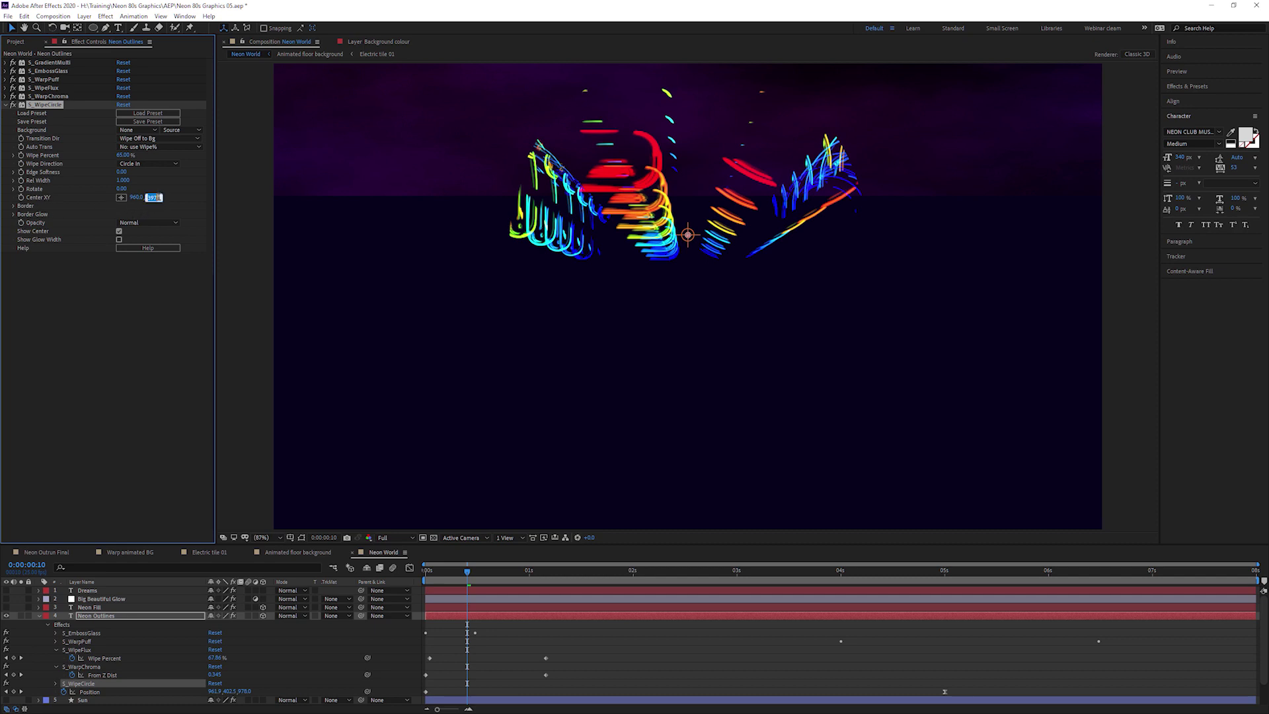
type("400")
key("Return")
Step: Keyframe Wipe Percent at 100% at frame 0 and 0% at 4 seconds, then preview
left_click(426, 570)
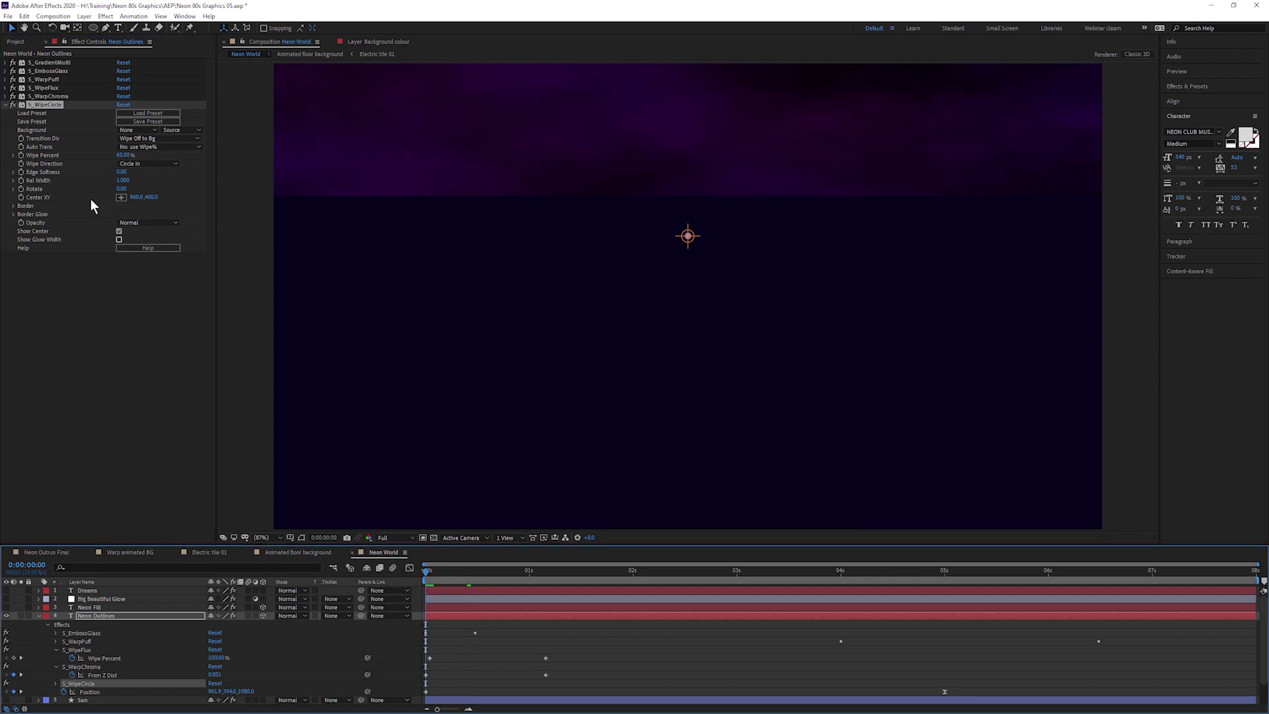
left_click_drag(124, 155, 212, 156)
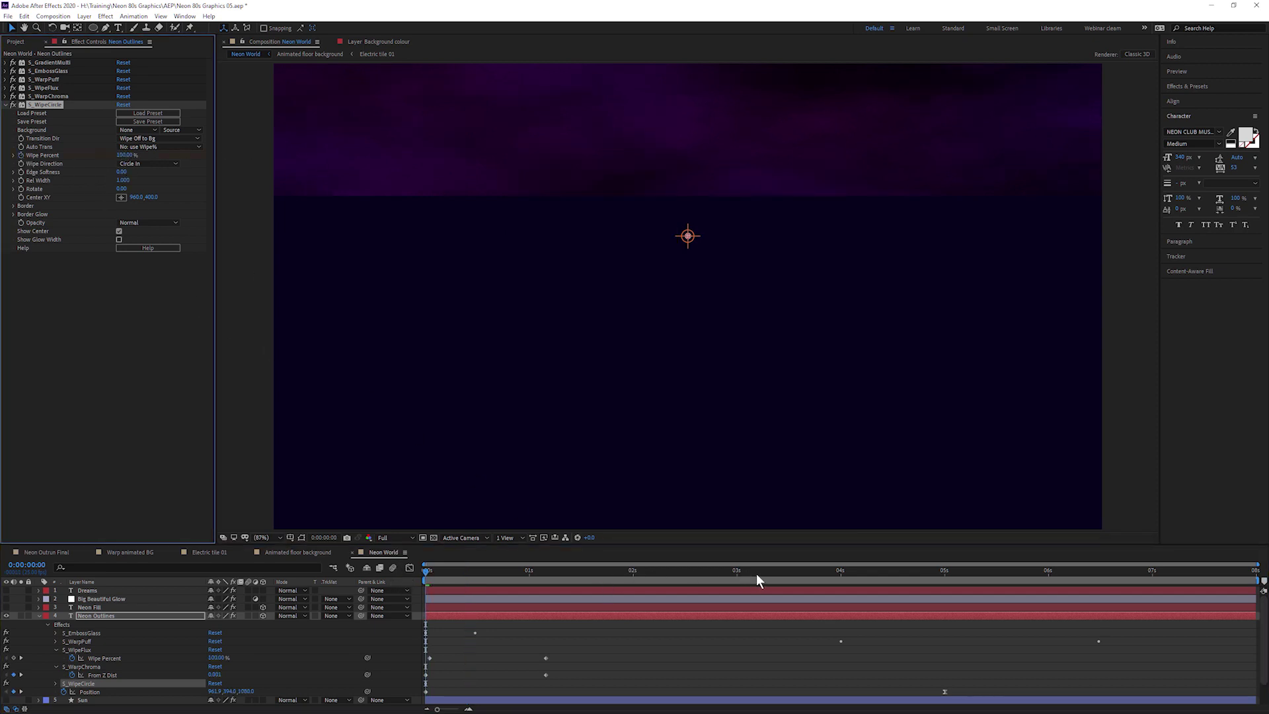
left_click(839, 573)
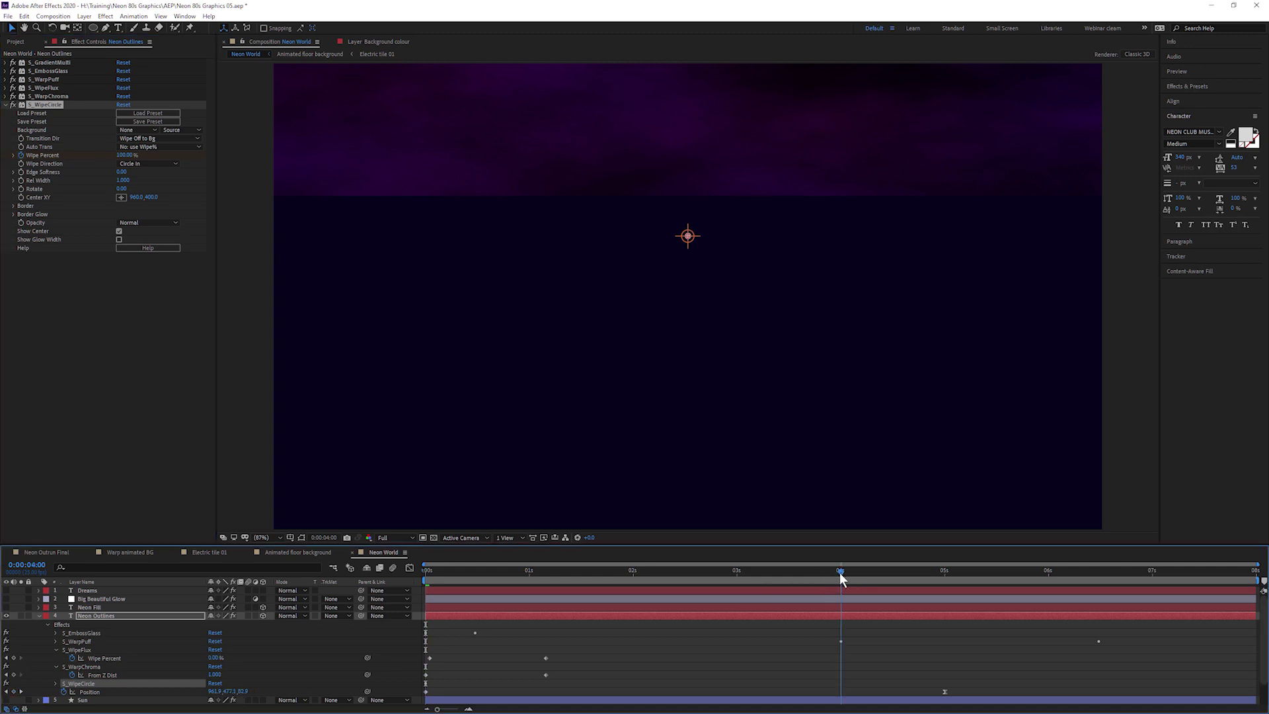
left_click(125, 155)
type("0")
key("Return")
key("space")
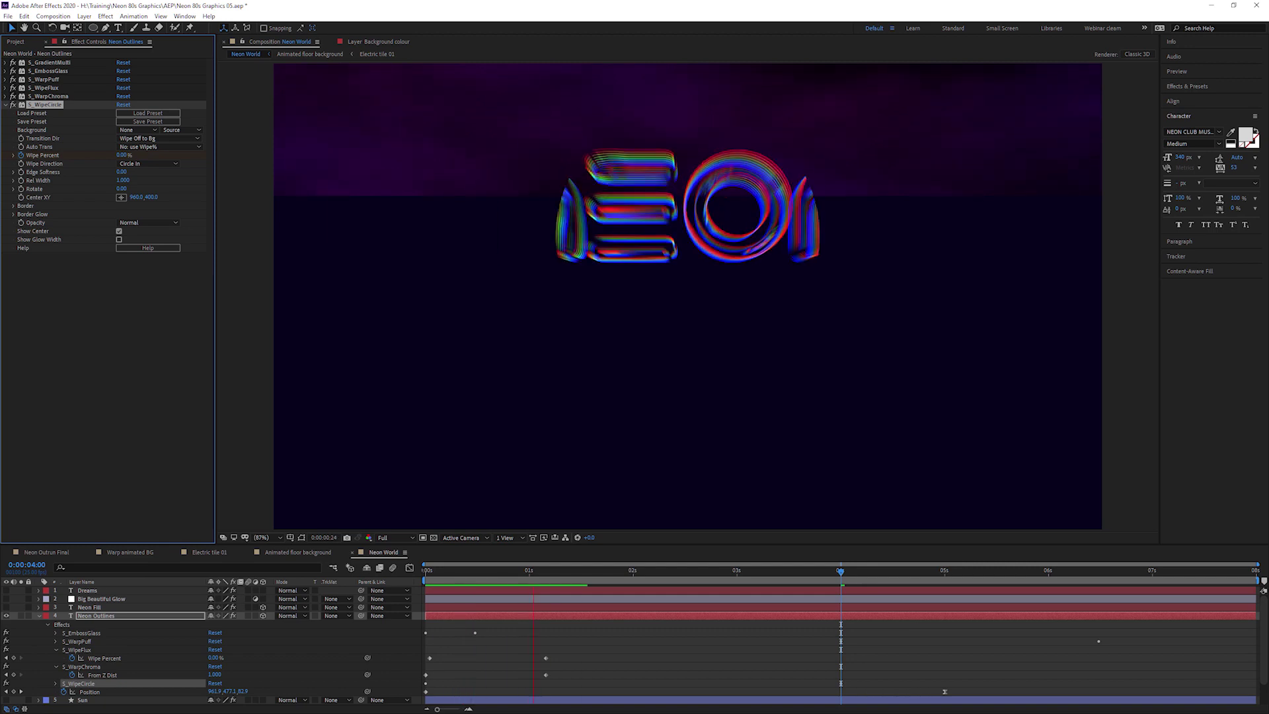
left_click(510, 572)
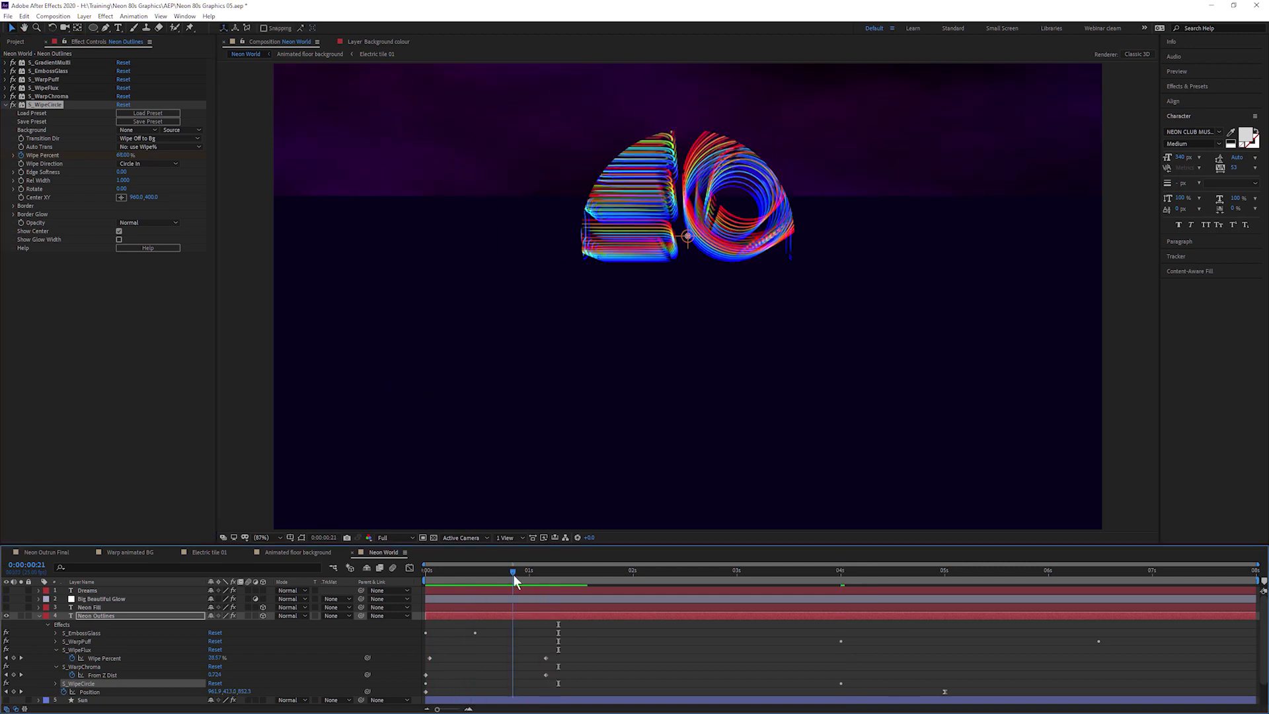
Step: Soften the wipe edge to 281 and preview the NEON reveal from the start
left_click_drag(121, 171, 281, 168)
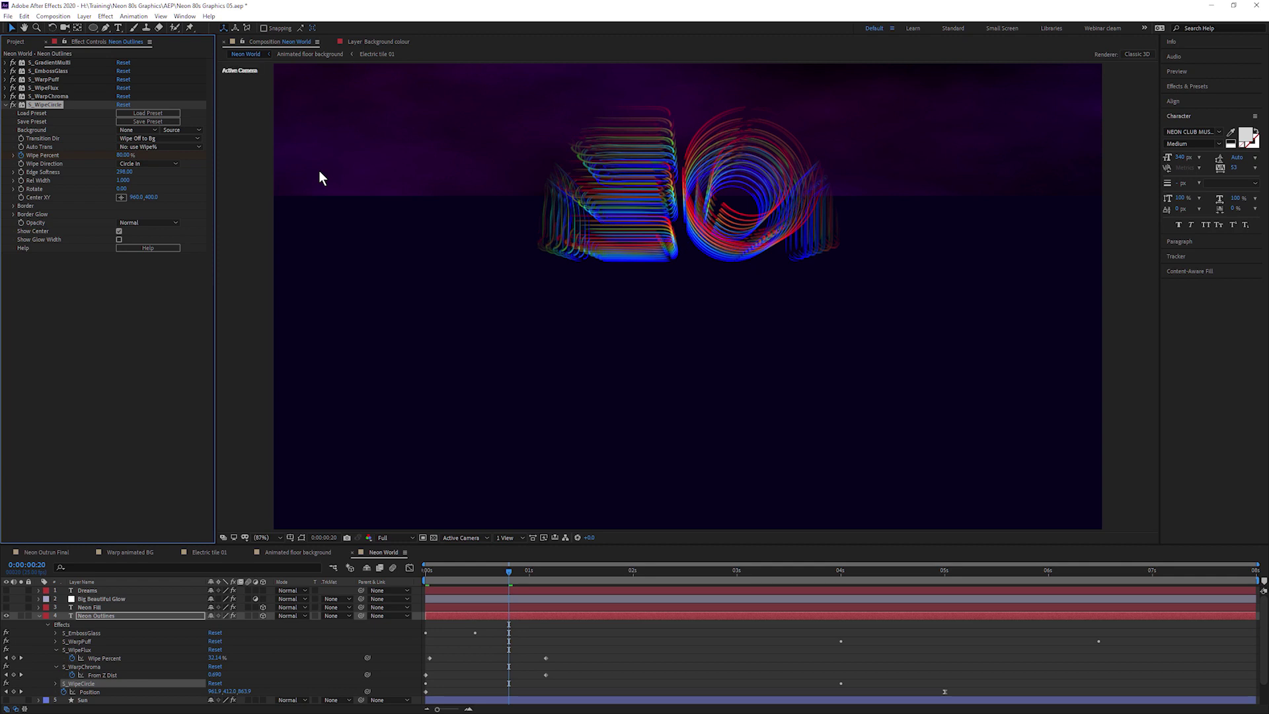
key("space")
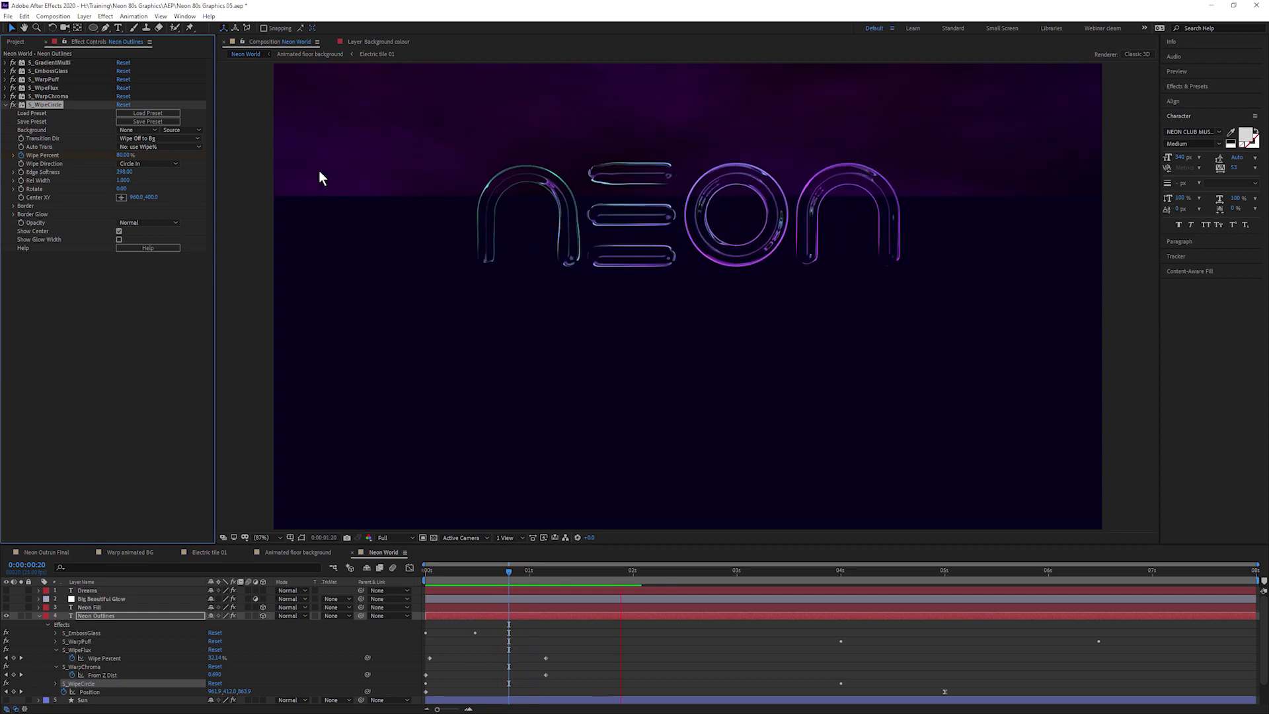
left_click_drag(509, 591, 589, 595)
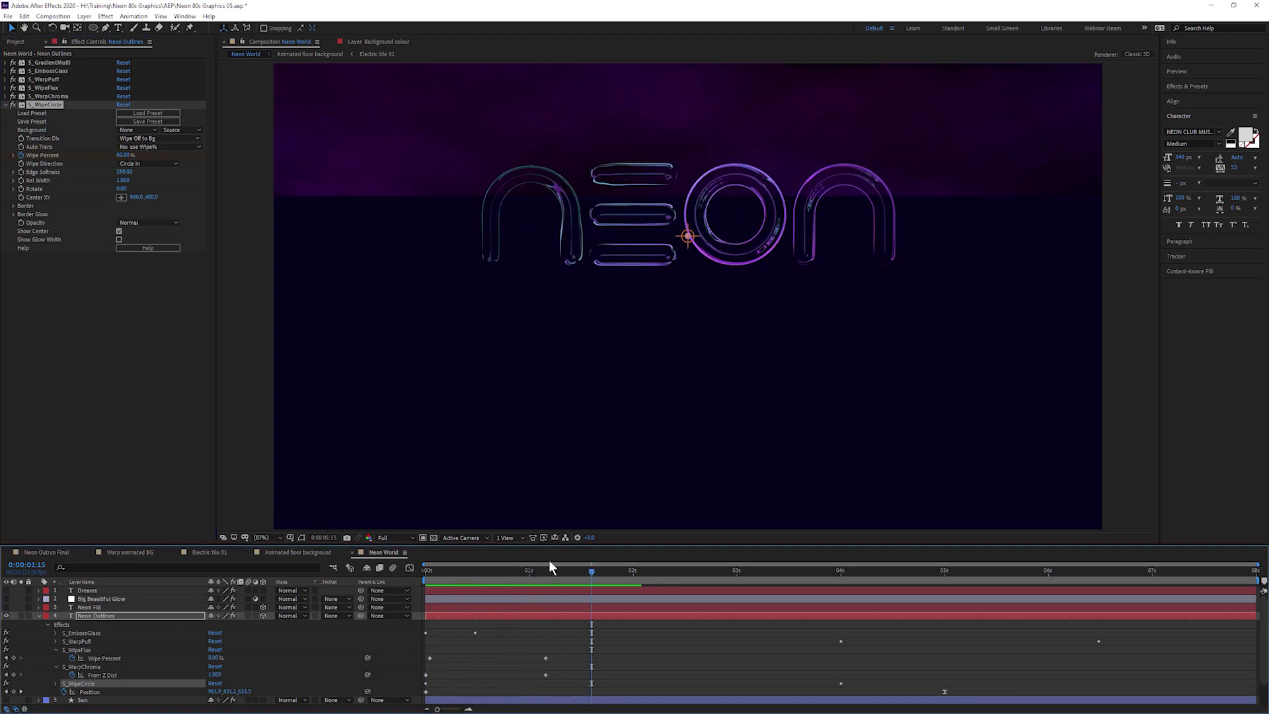
left_click_drag(426, 572, 633, 584)
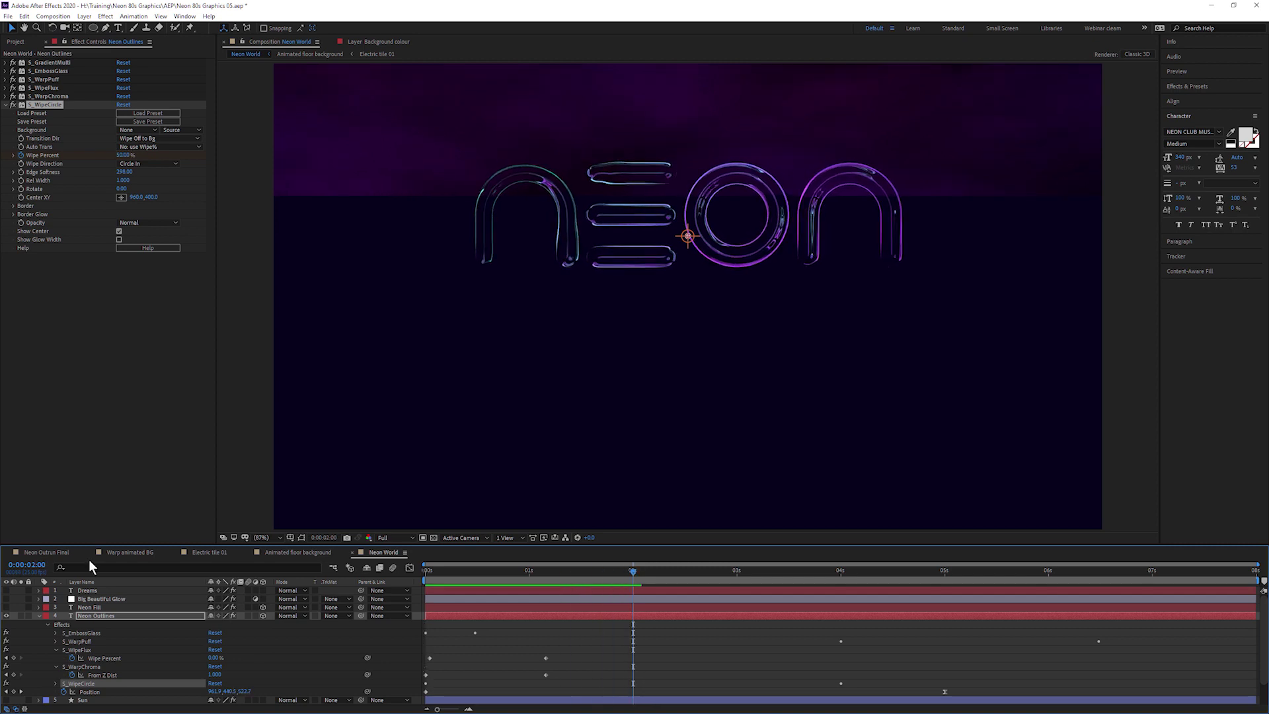
Step: Copy the S_WipeFlux effect from Neon Outlines and paste it onto Neon Fill
left_click(92, 607)
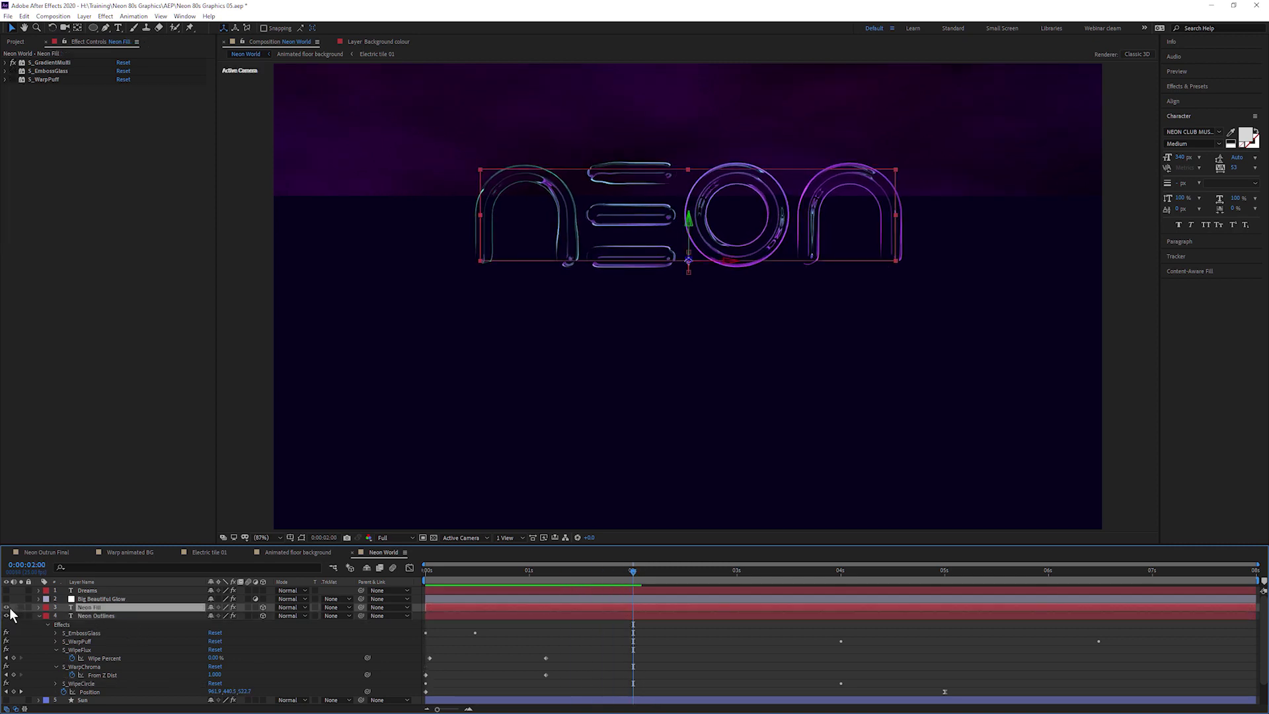
left_click(97, 615)
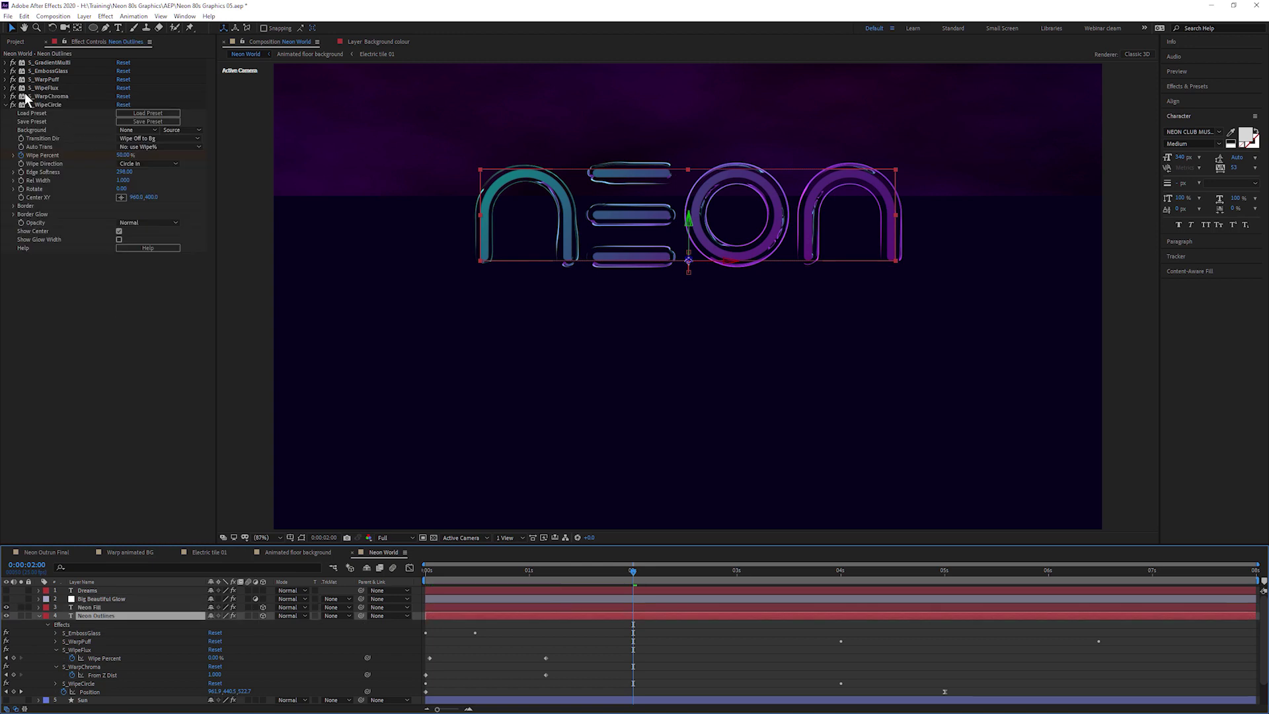
left_click(45, 87)
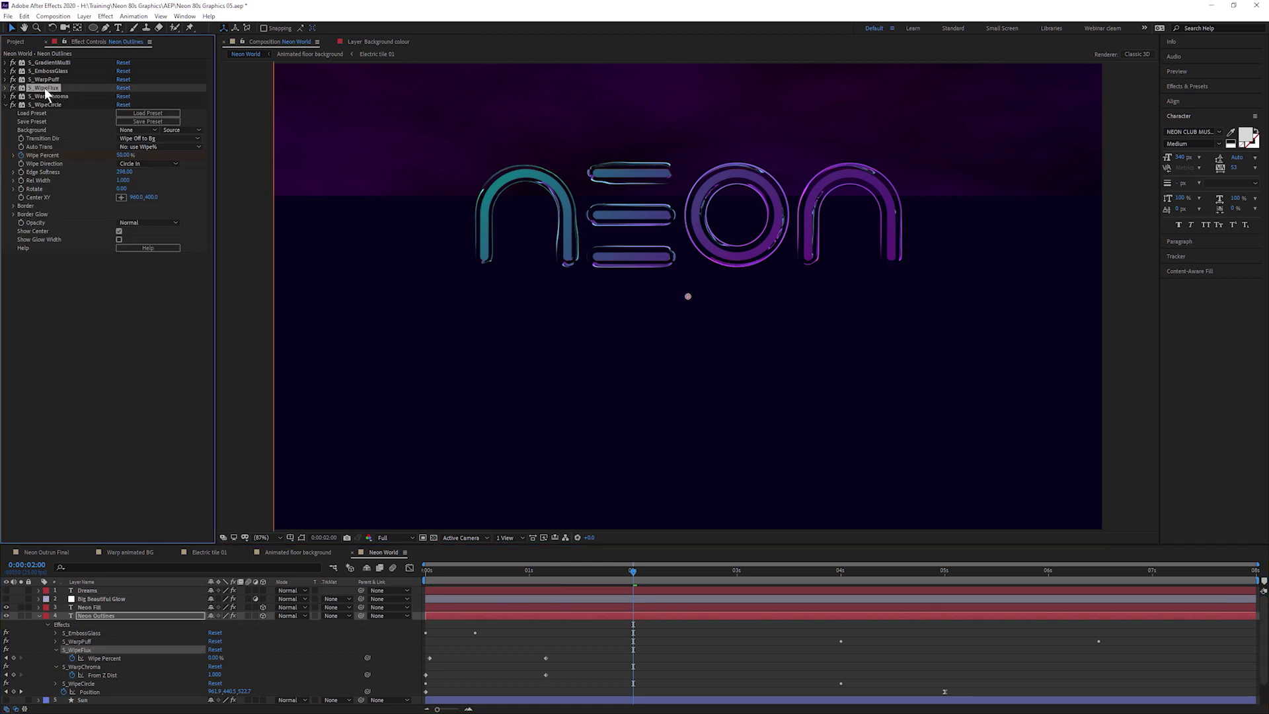
left_click(23, 15)
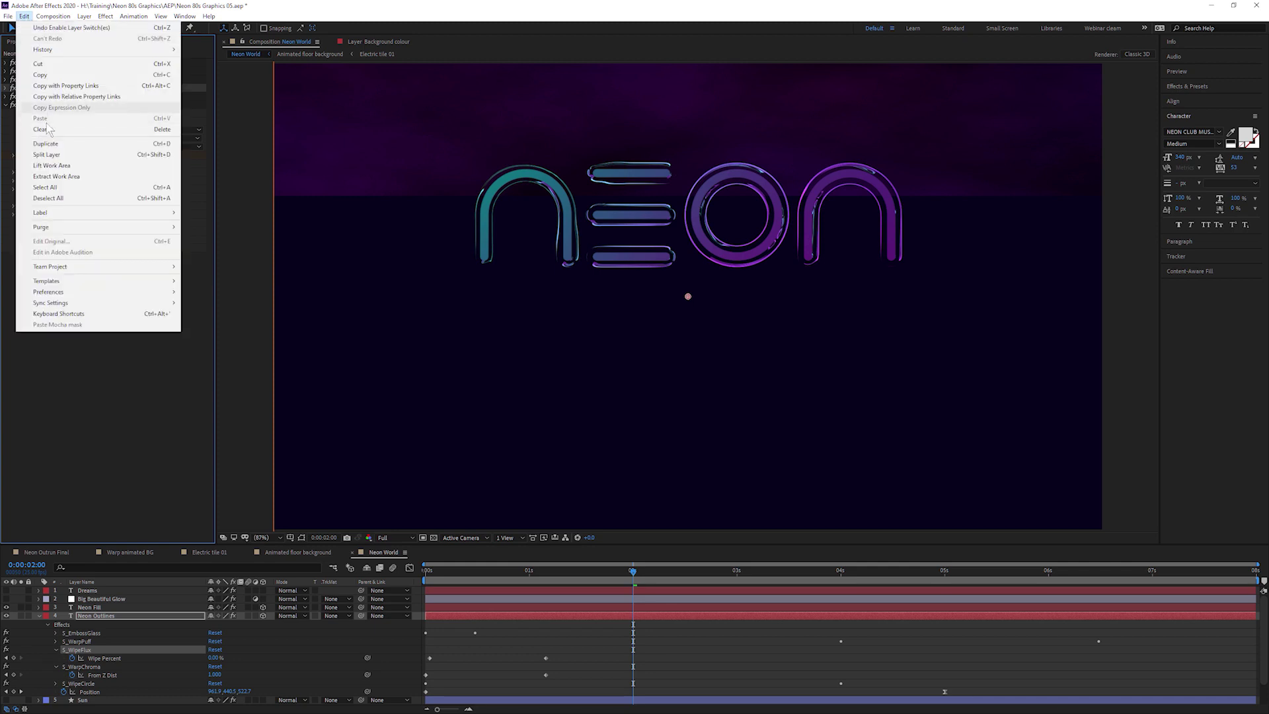
left_click(40, 75)
left_click(105, 608)
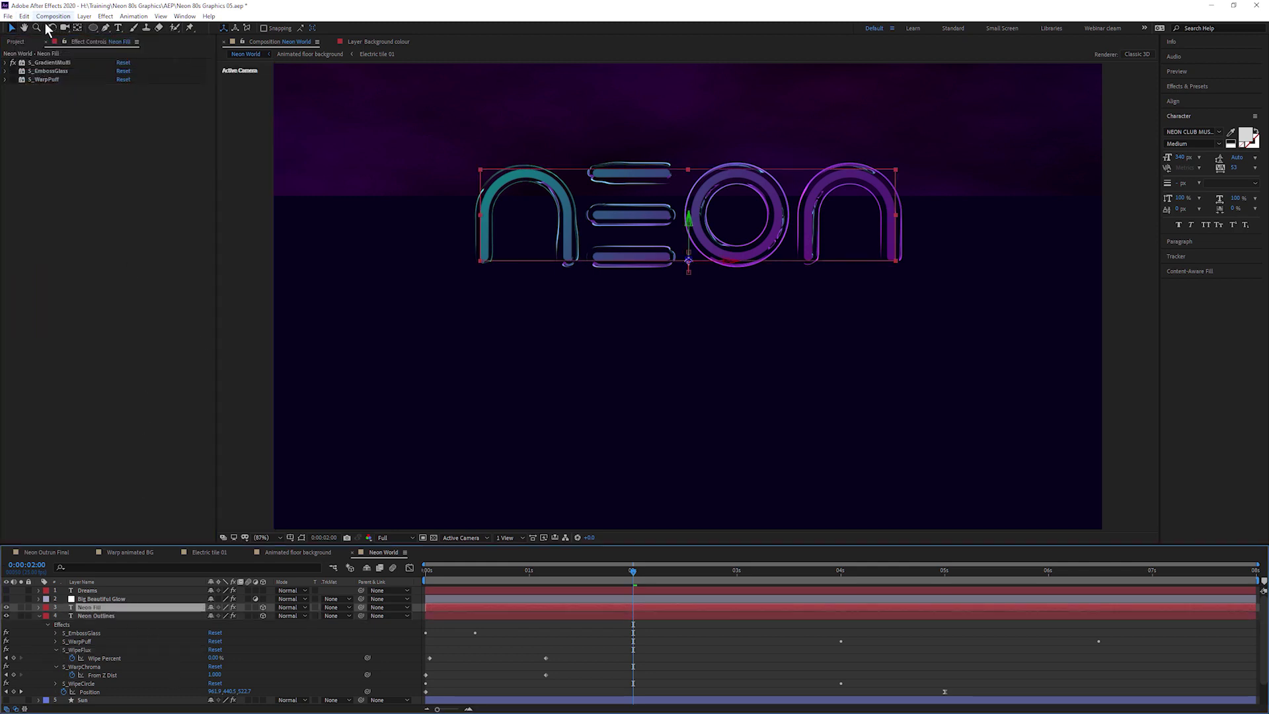
left_click(23, 16)
left_click(43, 119)
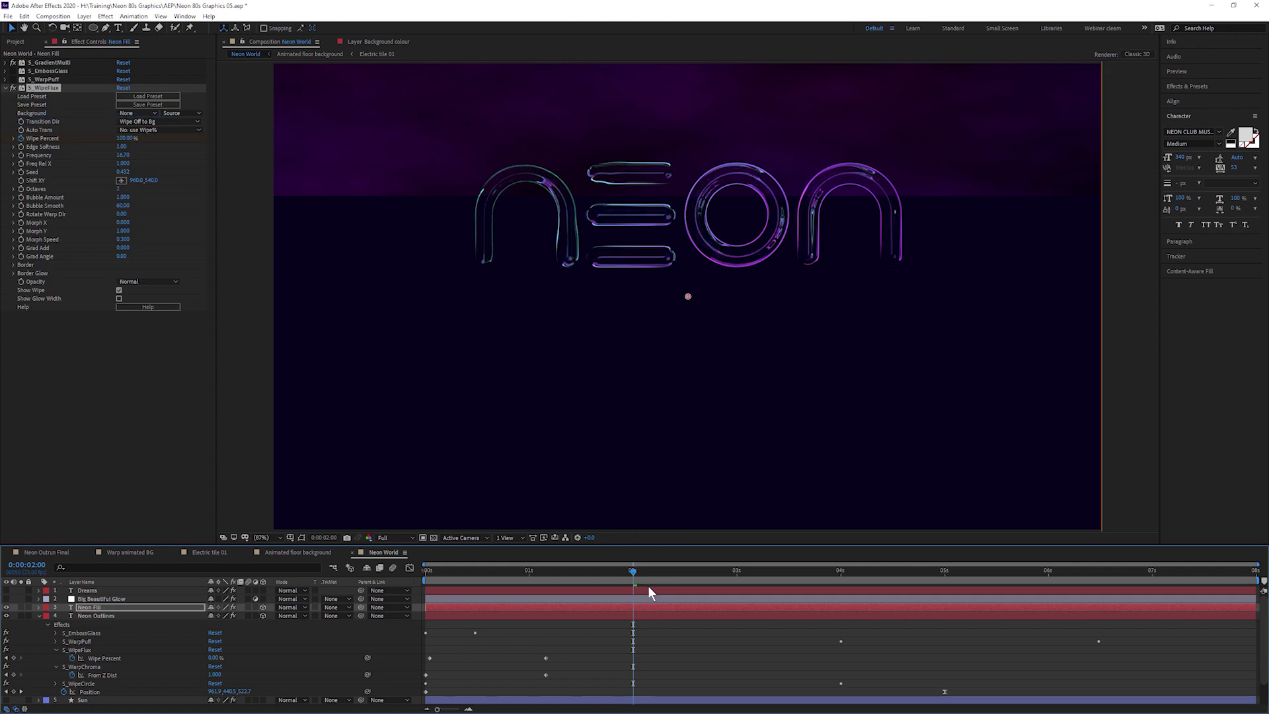
Step: Retime Neon Fill's Wipe Percent keyframes to run 100% at 2 s to 0% by 3 s
key("u")
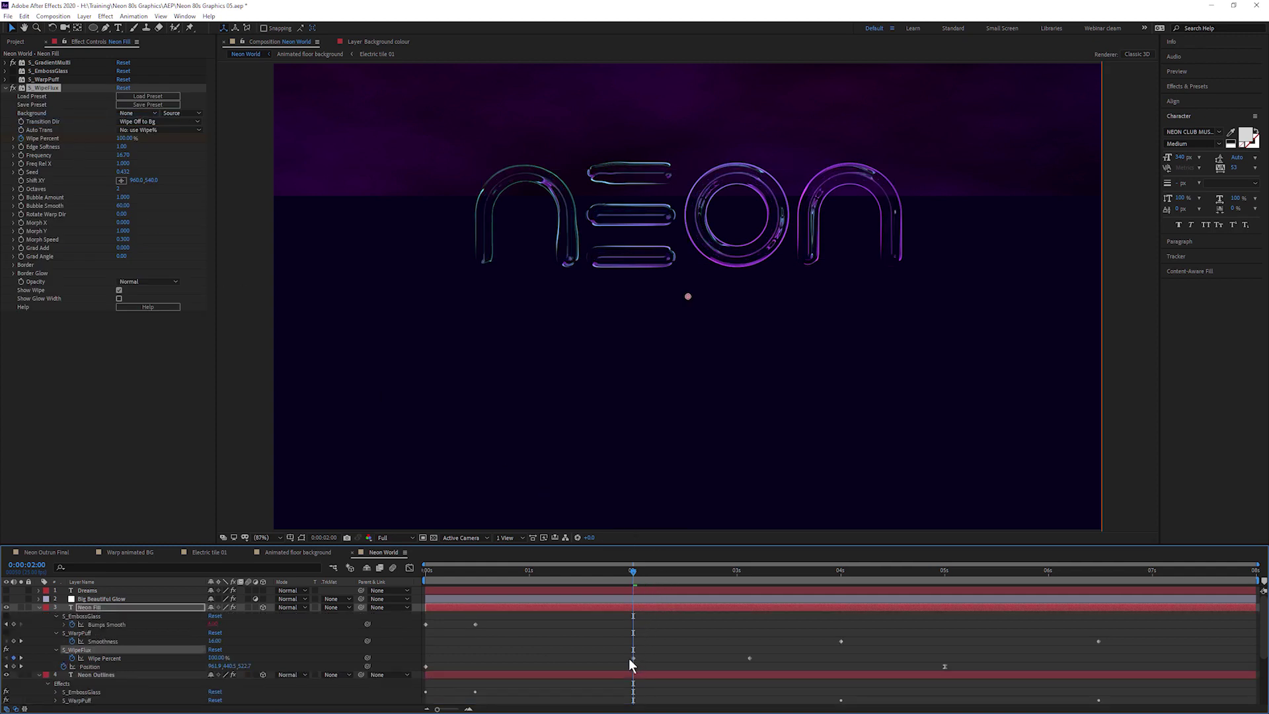
left_click(105, 658)
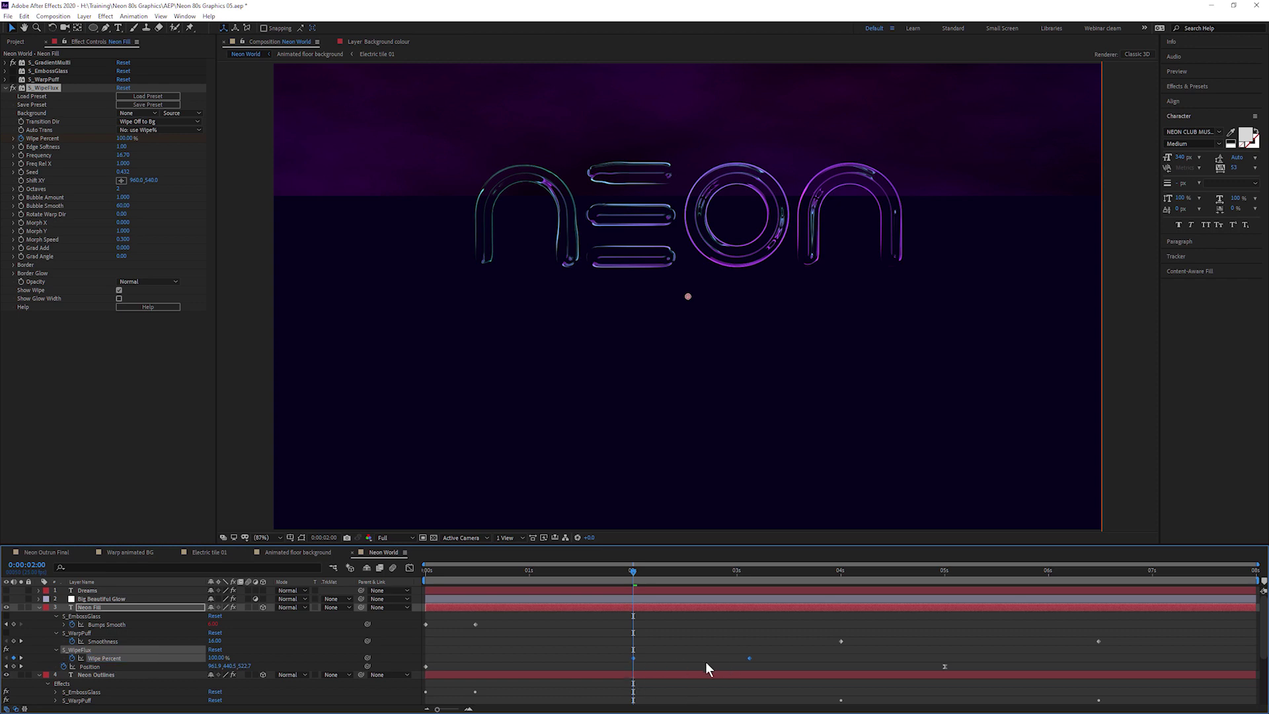
left_click_drag(658, 577, 749, 581)
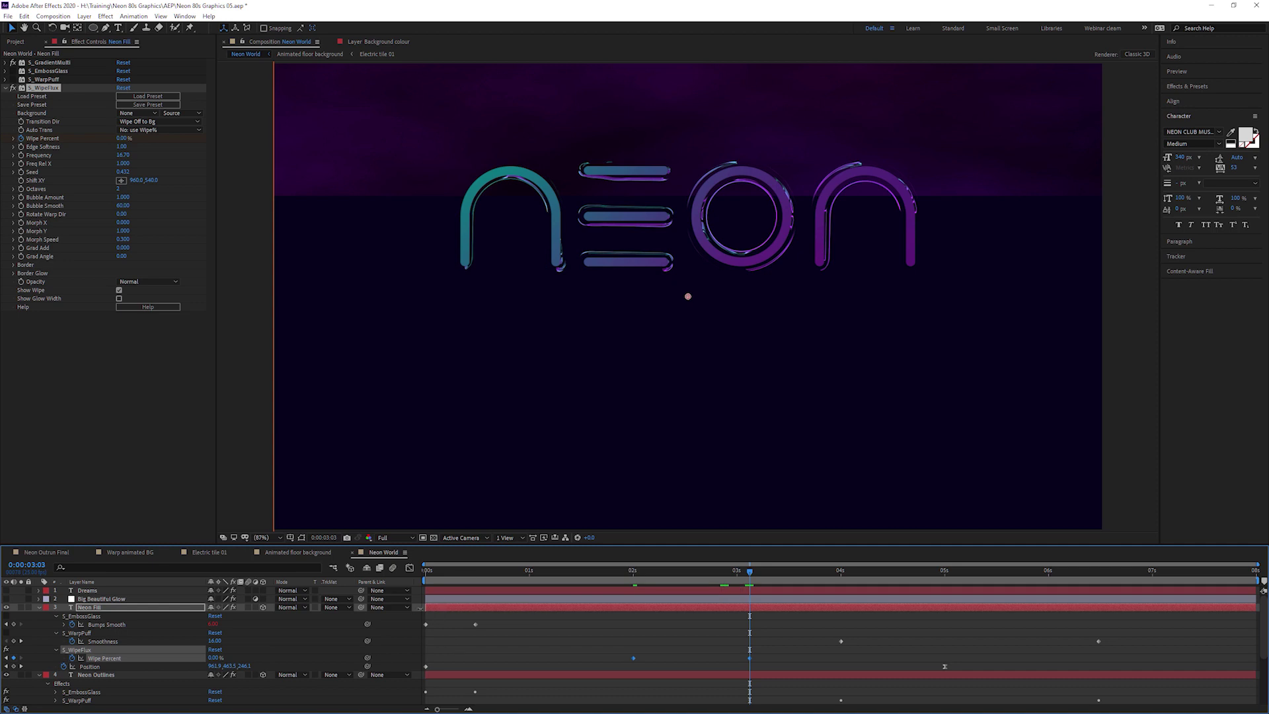
left_click(38, 607)
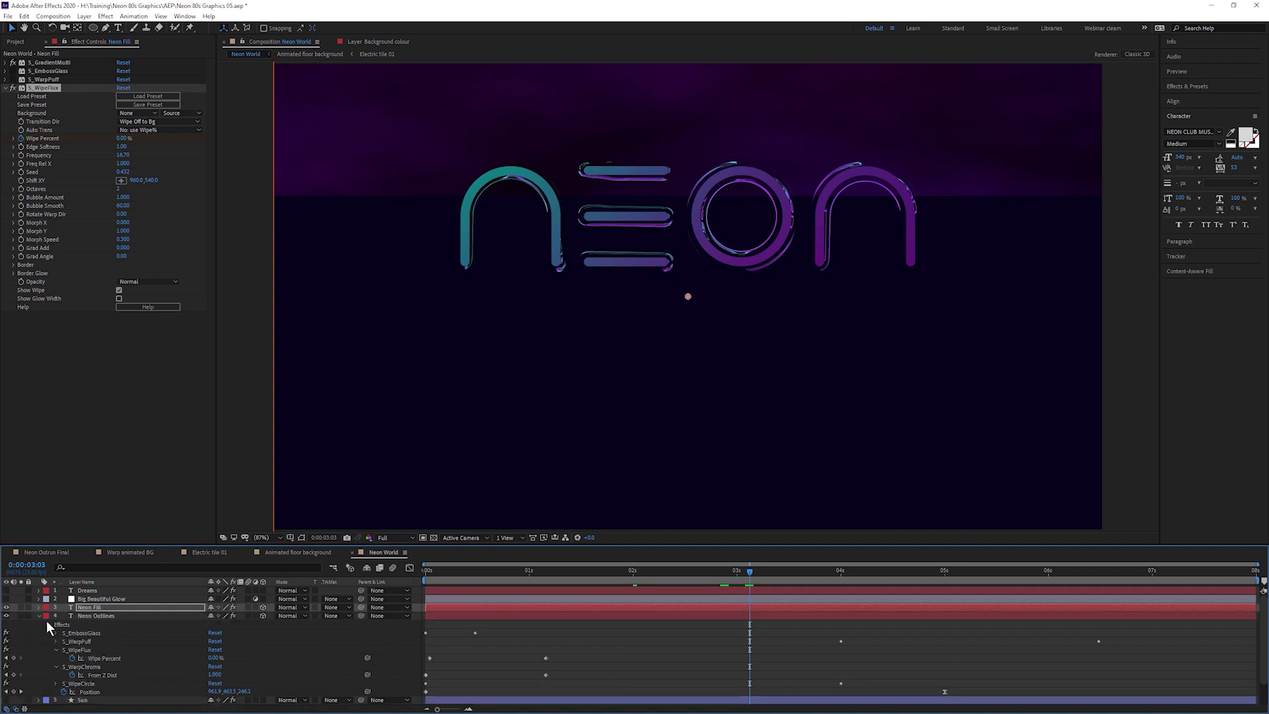
Step: Turn on Dreams and paste Neon Outlines' S_WarpChroma and S_WipeCircle effects onto it
left_click(6, 590)
key("ctrl+Down")
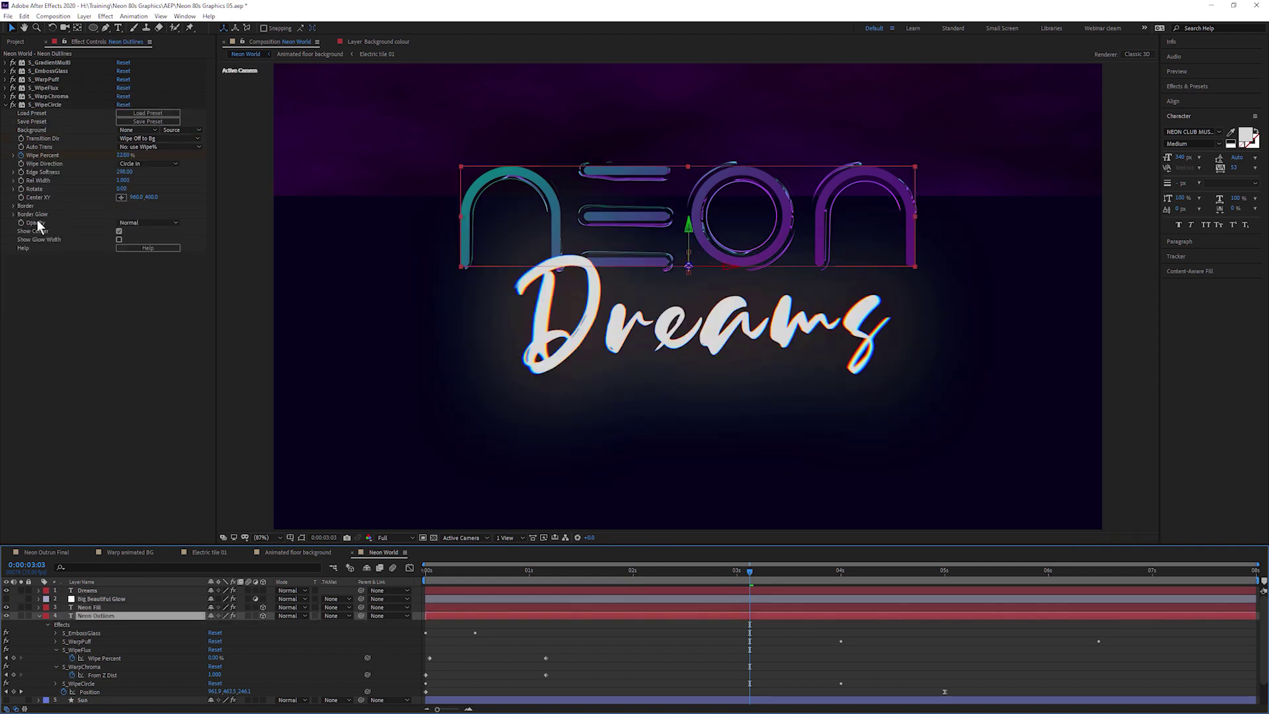
left_click(50, 96)
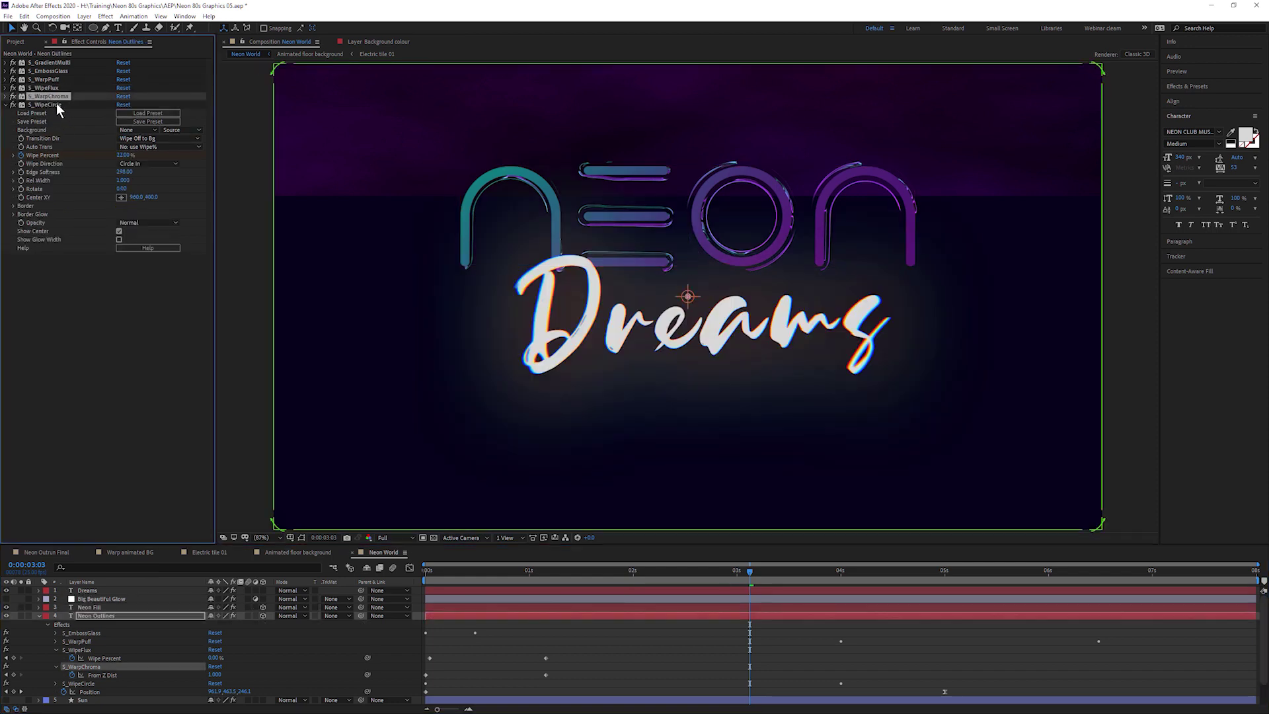
left_click(55, 104, "ctrl")
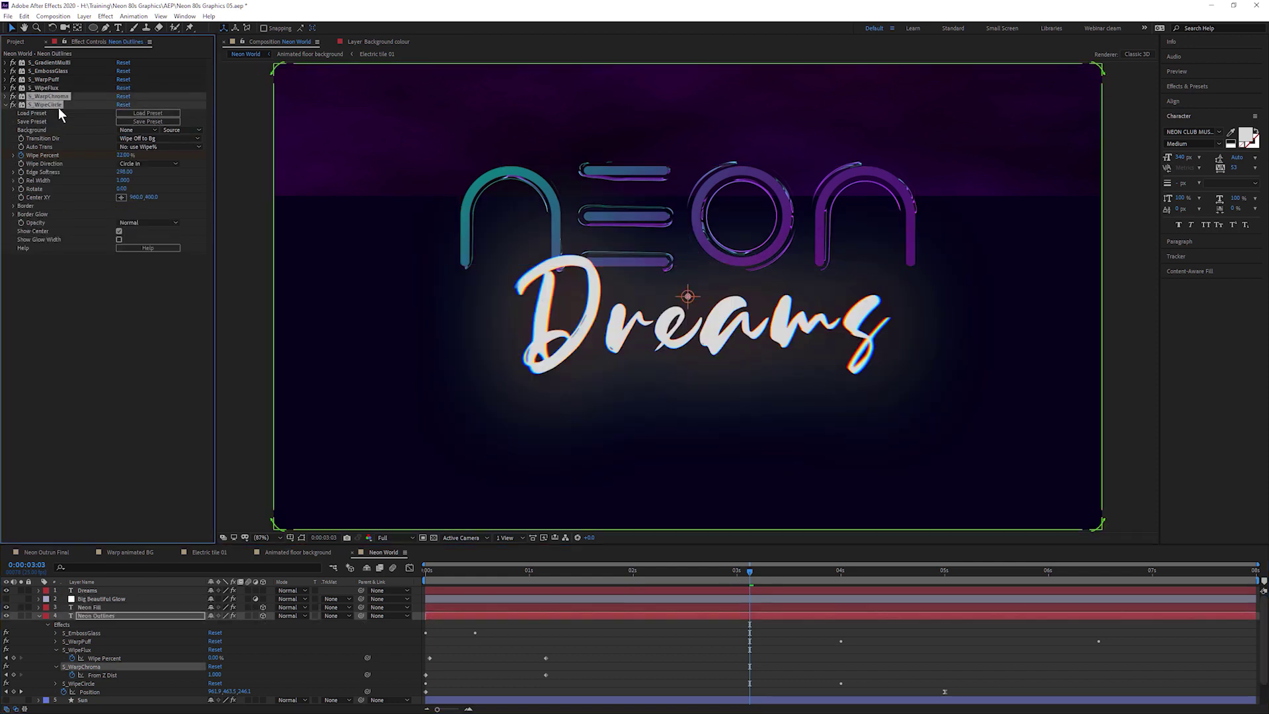
left_click(24, 16)
left_click(40, 75)
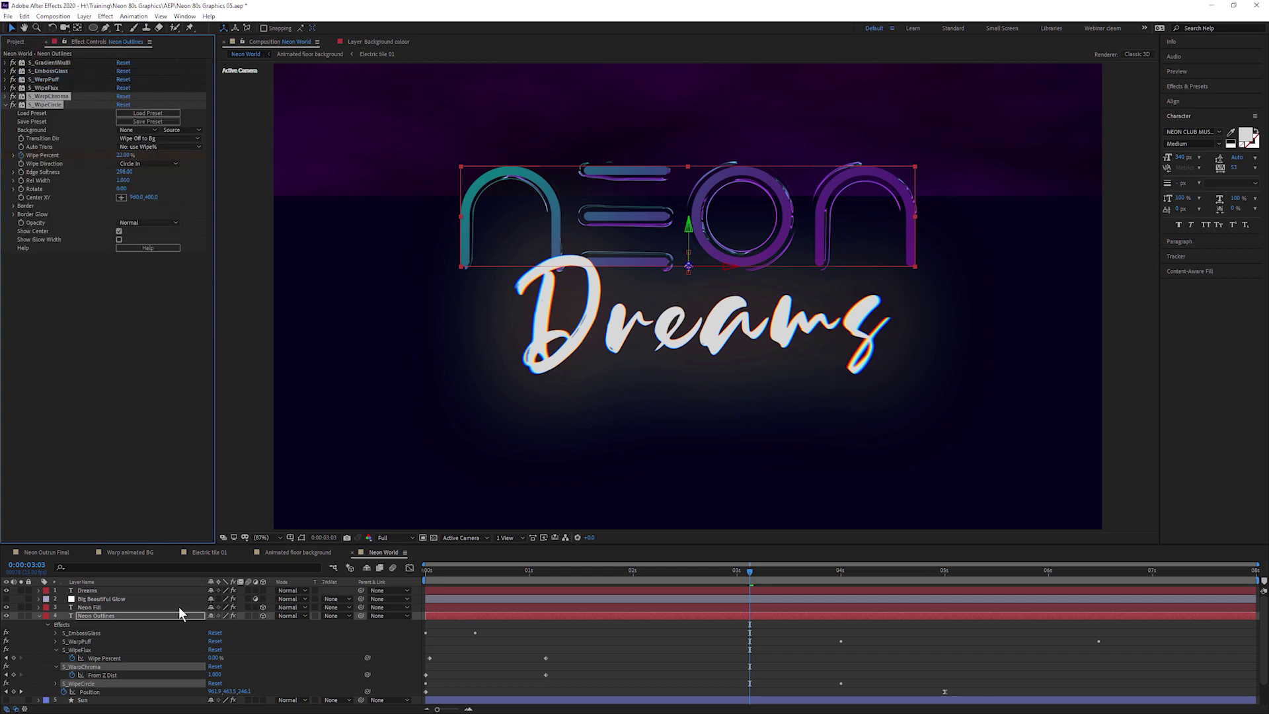
left_click(106, 590)
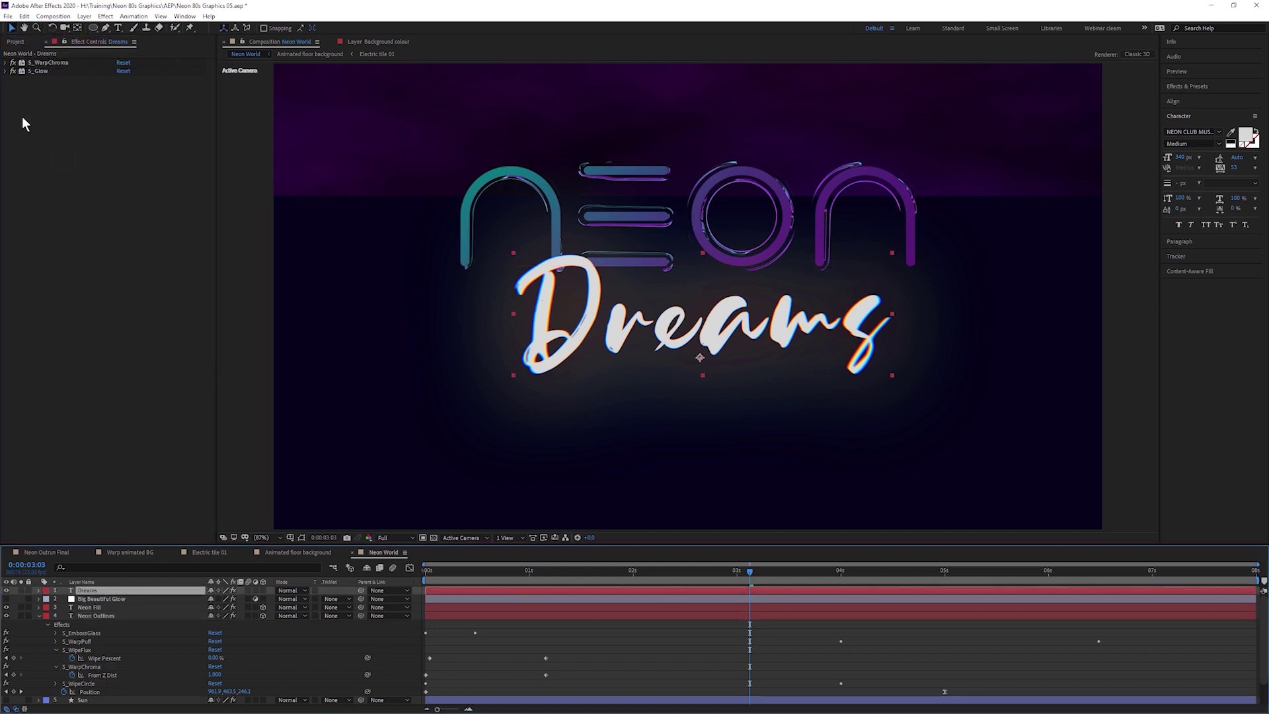
left_click(25, 16)
left_click(62, 118)
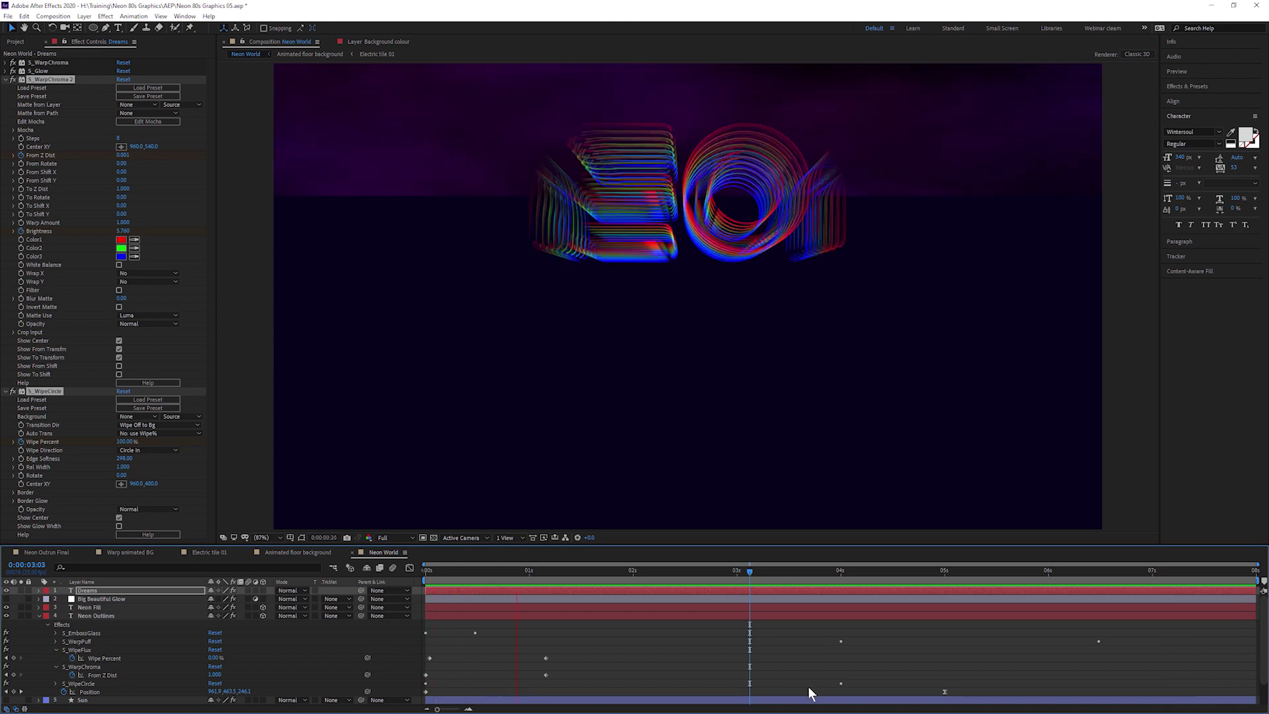
Step: Stop the preview, move Dreams' S_Glow below S_WipeCircle, and reveal its keyframes
left_click(818, 592)
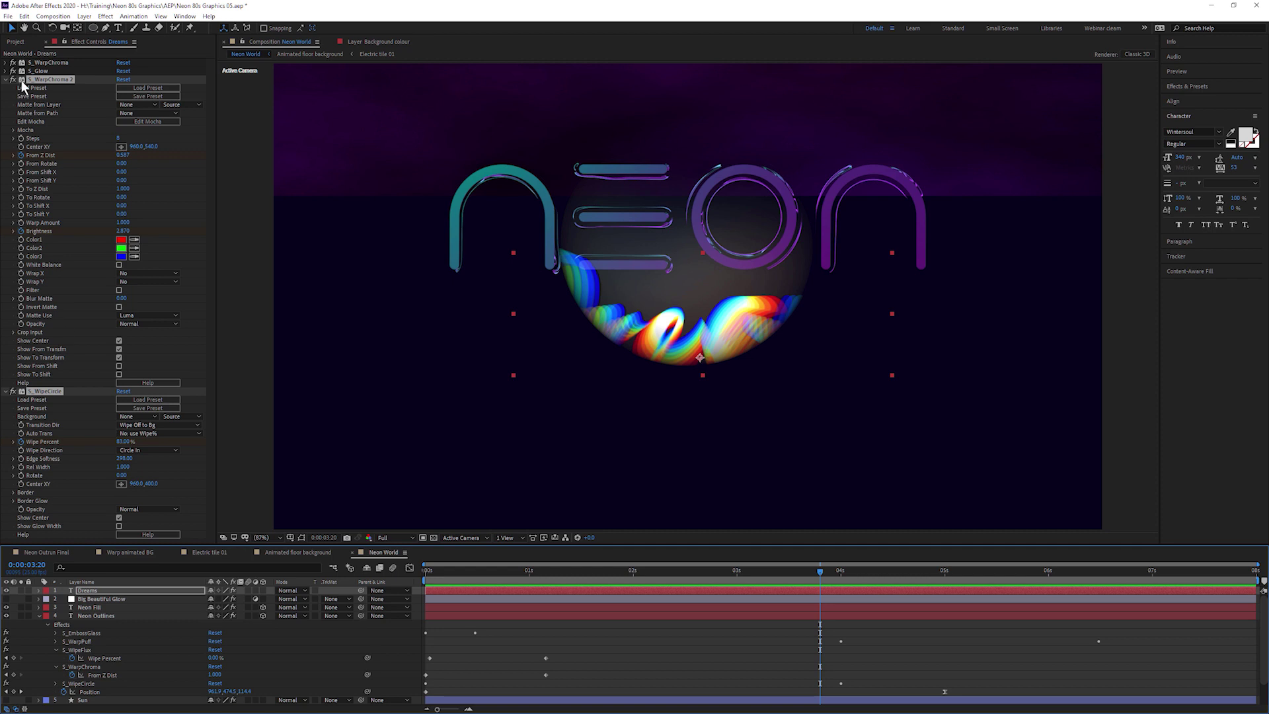
key("ctrl+grave")
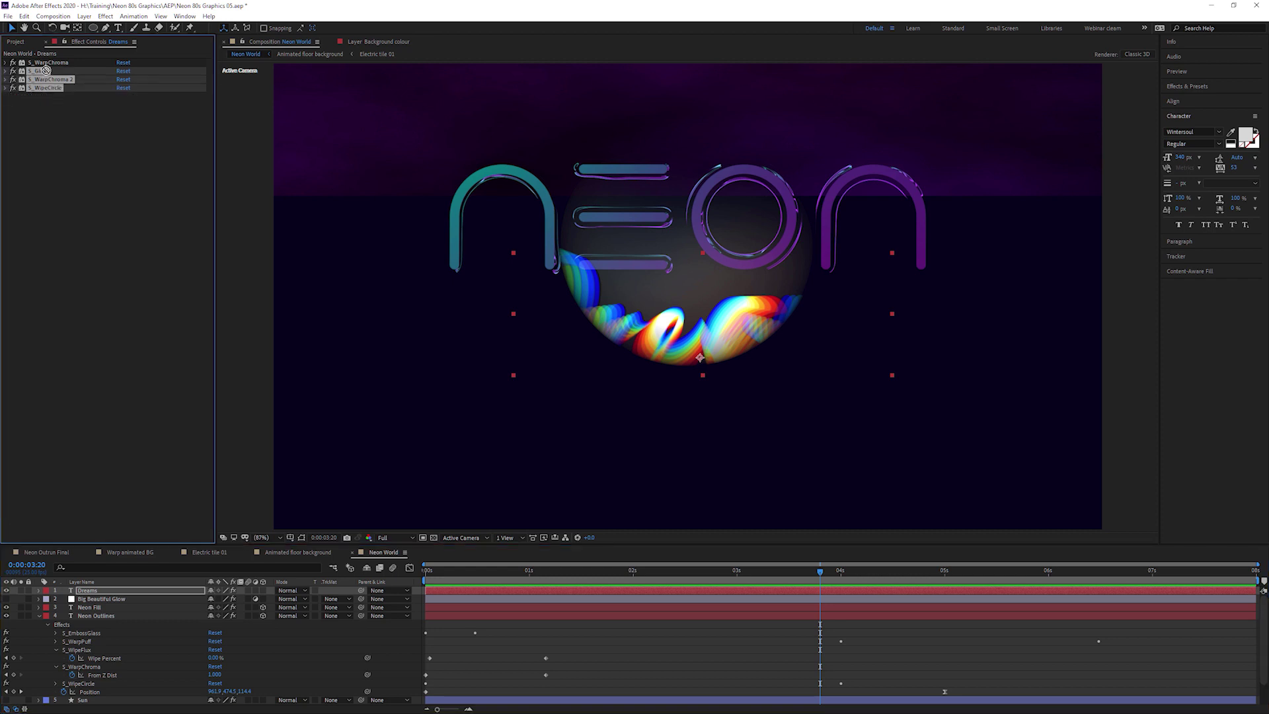
left_click_drag(38, 71, 80, 140)
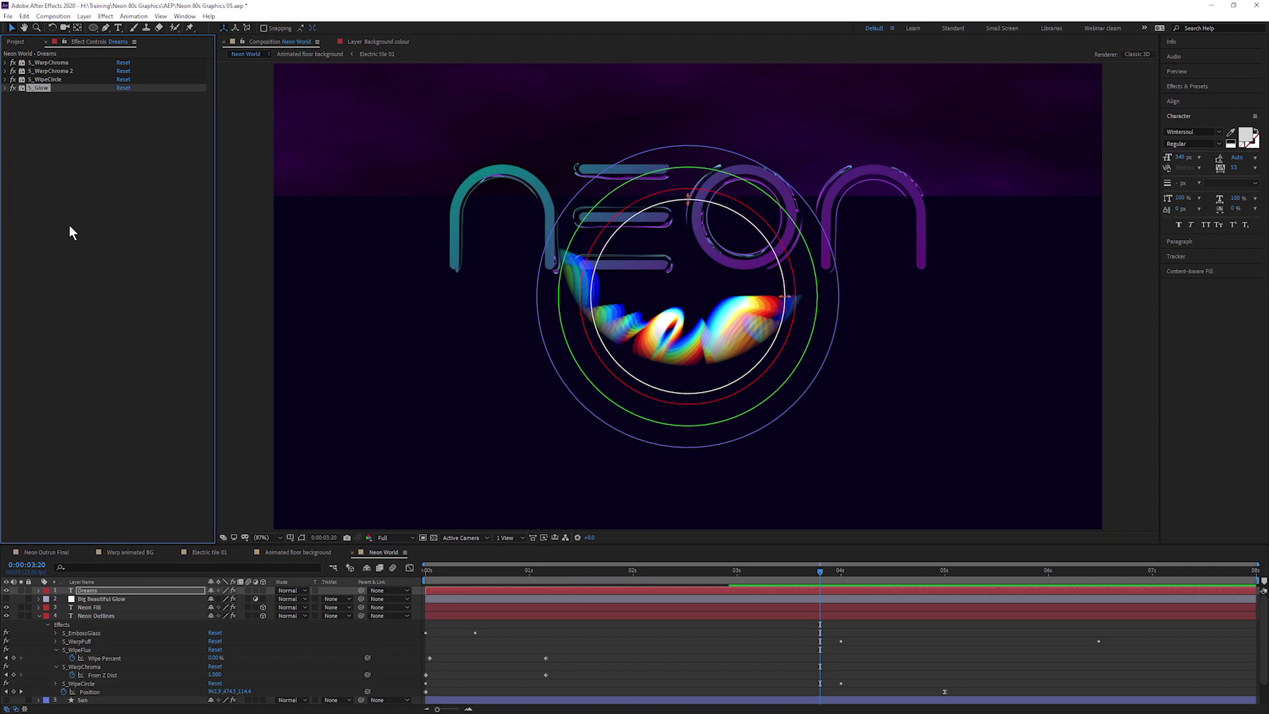
left_click(915, 572)
left_click(969, 573)
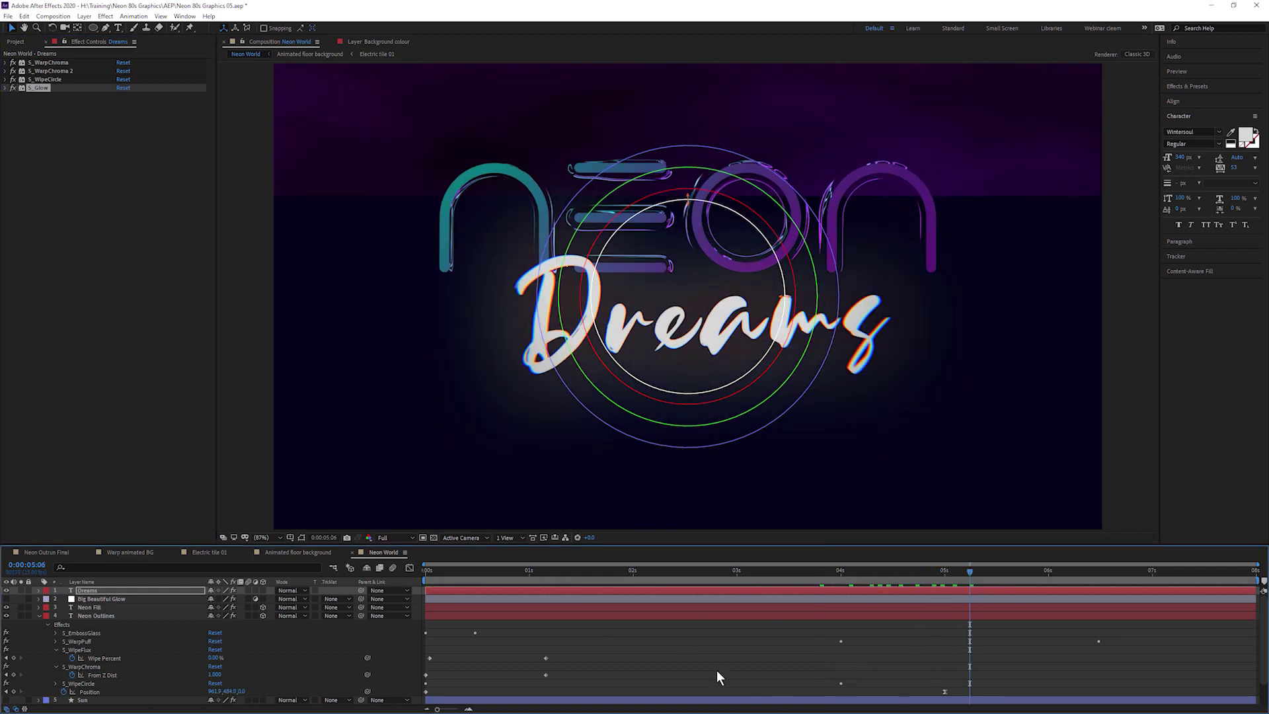
key("u")
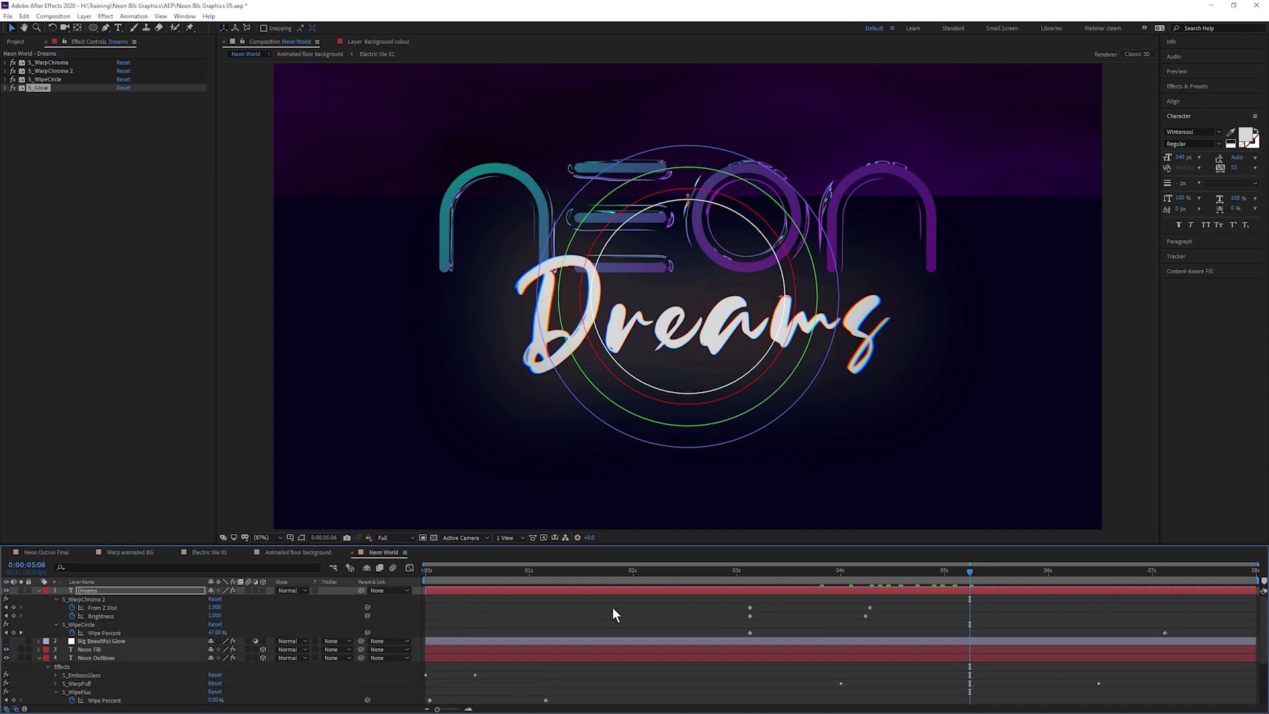
Step: Enlarge the timeline and select Neon Fill's later Wipe Percent keyframe
left_click(98, 649)
left_click_drag(102, 546, 103, 424)
left_click_drag(522, 632, 487, 655)
left_click(84, 560)
left_click(104, 578)
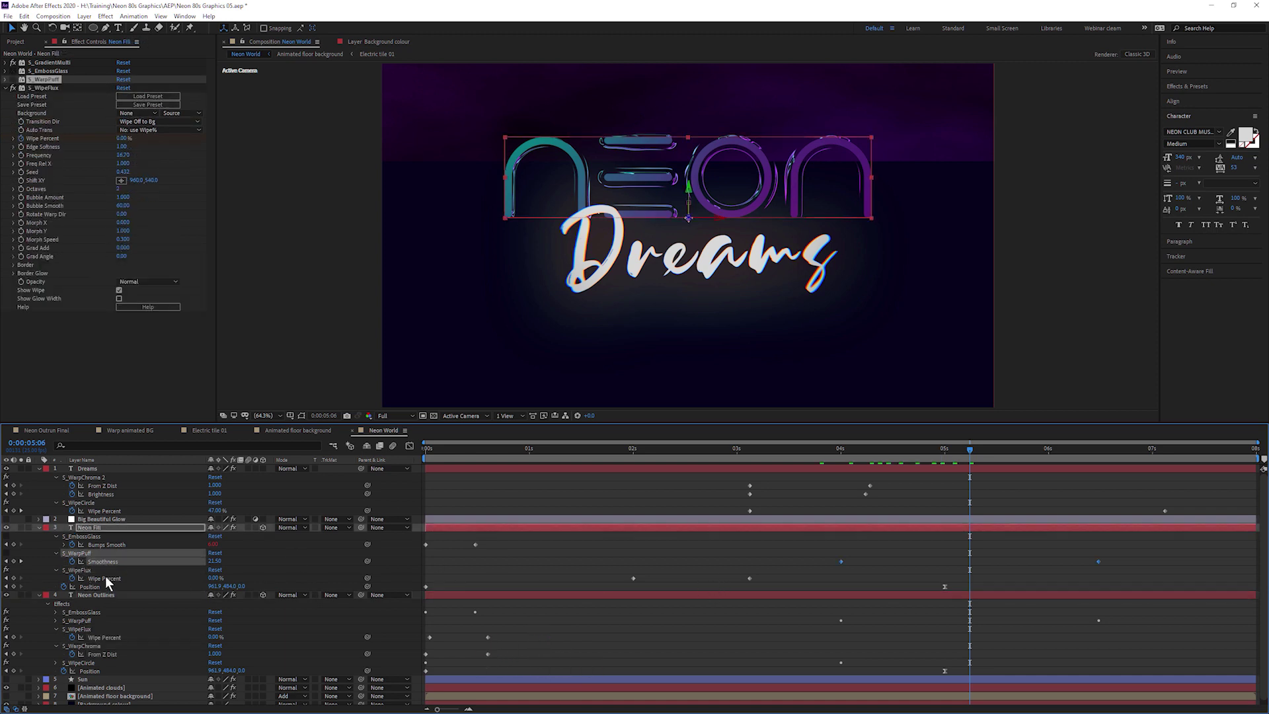
left_click(608, 579)
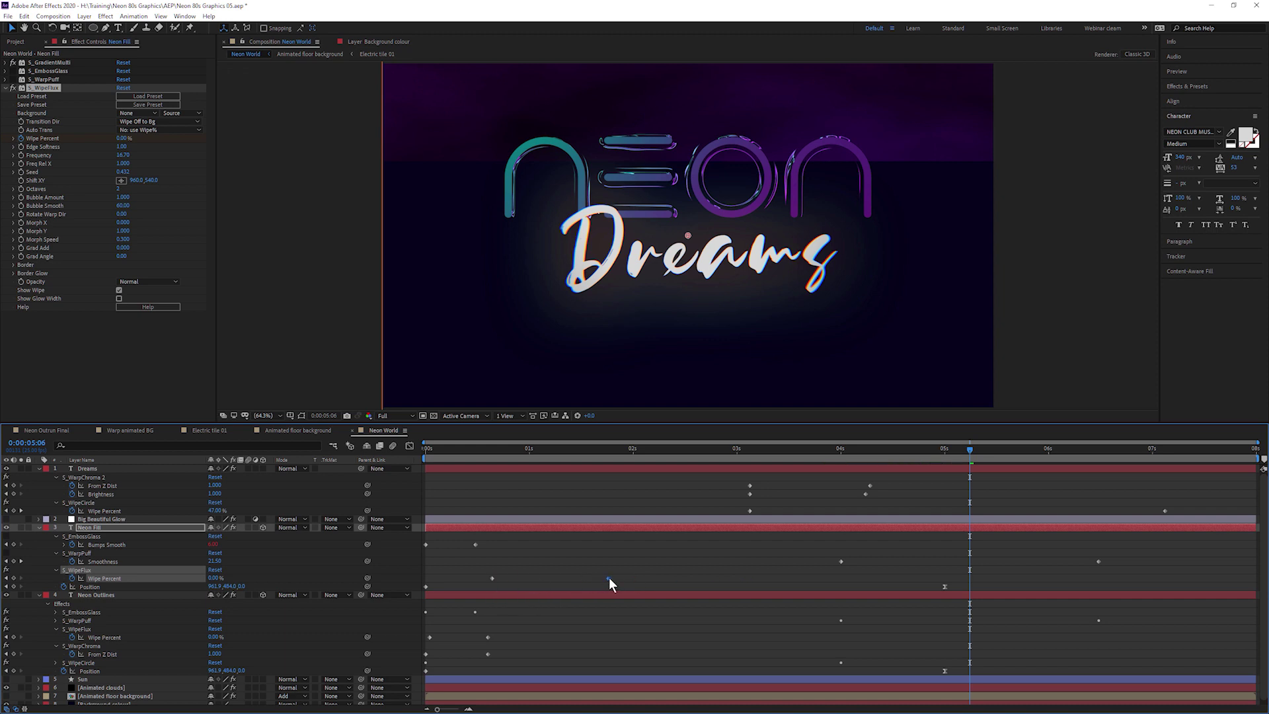
Step: Shift the Dreams effect keyframes to about 1.5 s and move Neon Outlines' Position keyframe toward 02s
left_click(82, 476)
left_click(78, 502, "ctrl")
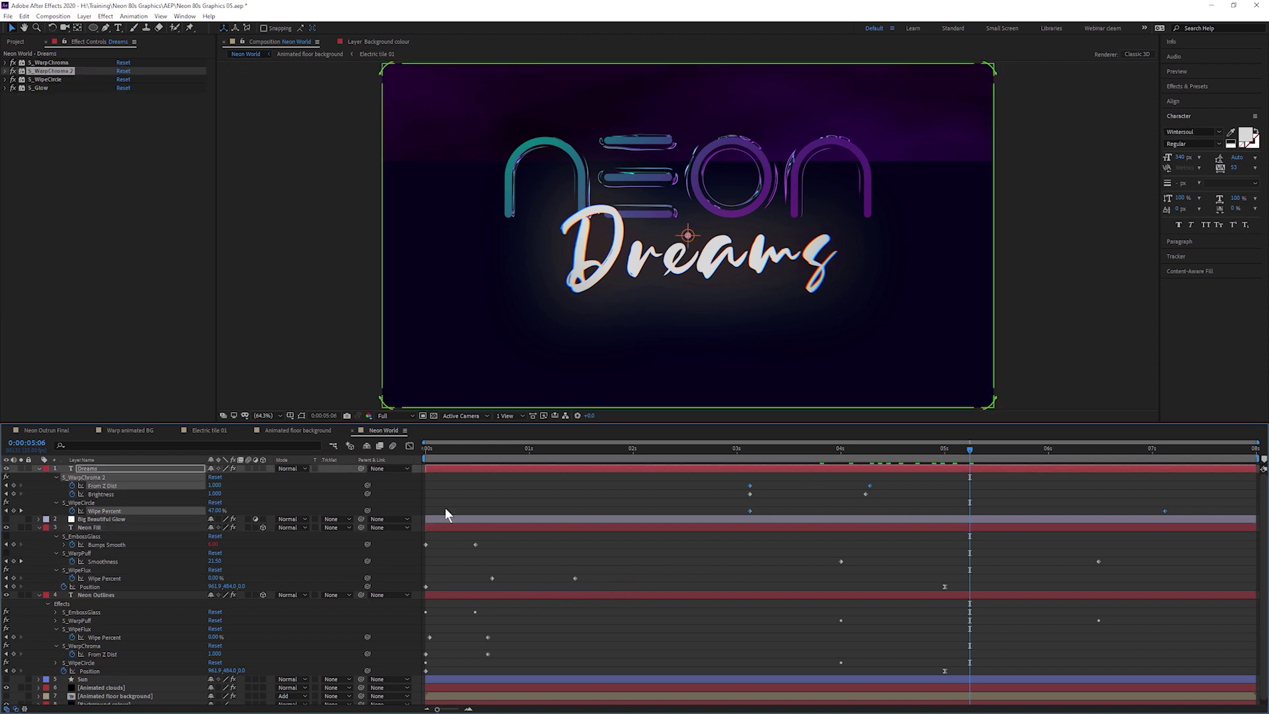
left_click_drag(749, 494, 580, 502)
left_click(994, 511)
left_click_drag(994, 511, 839, 511)
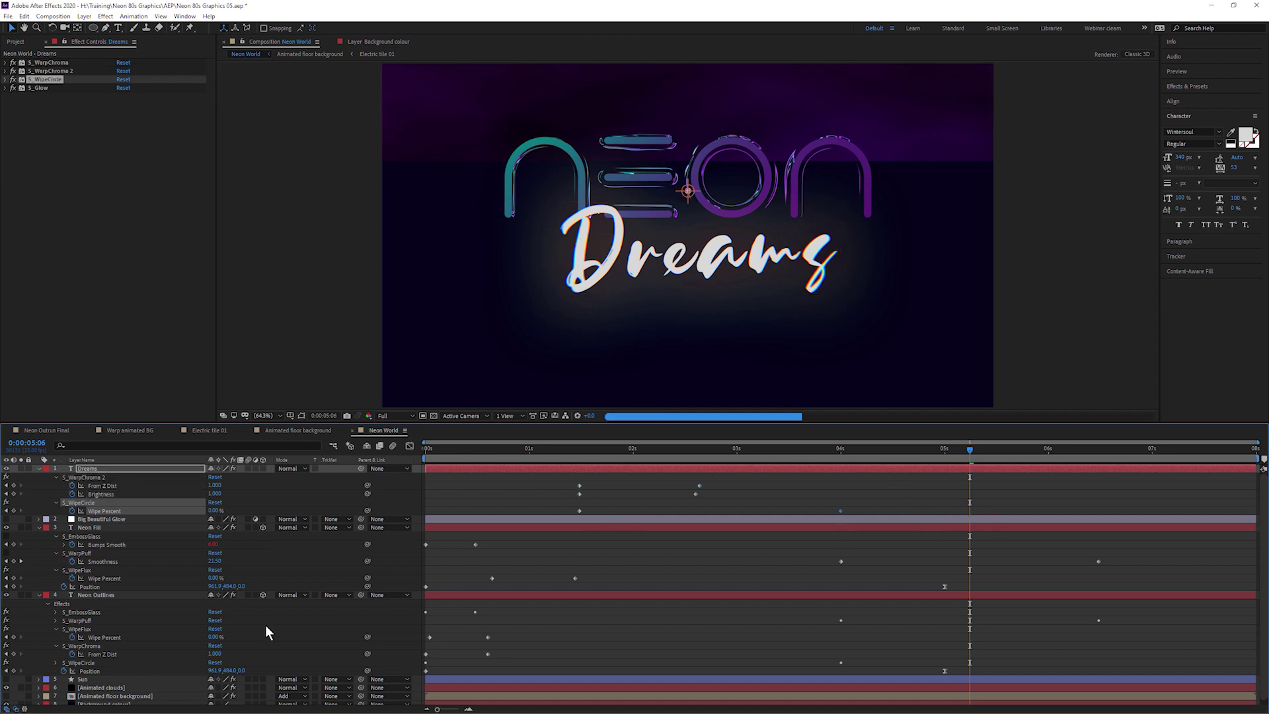
left_click_drag(943, 669, 636, 670)
left_click_drag(629, 451, 520, 455)
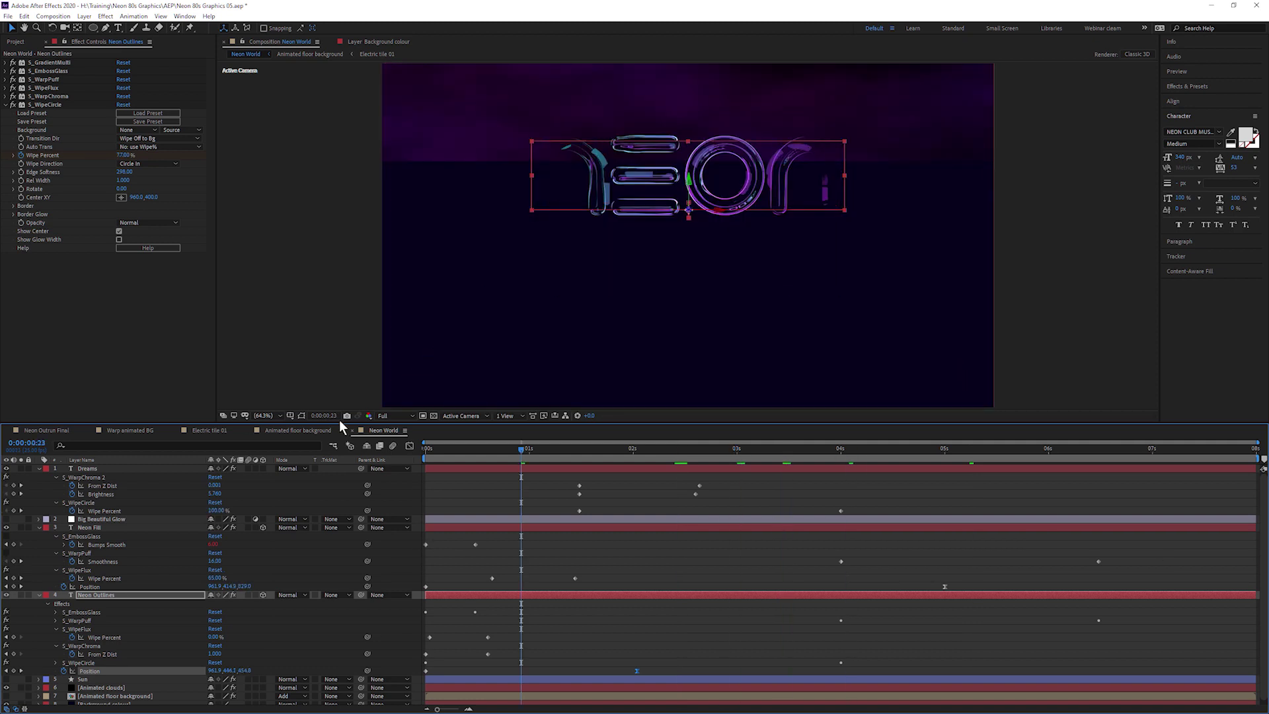
left_click(343, 427)
left_click(370, 426)
left_click_drag(346, 422, 382, 602)
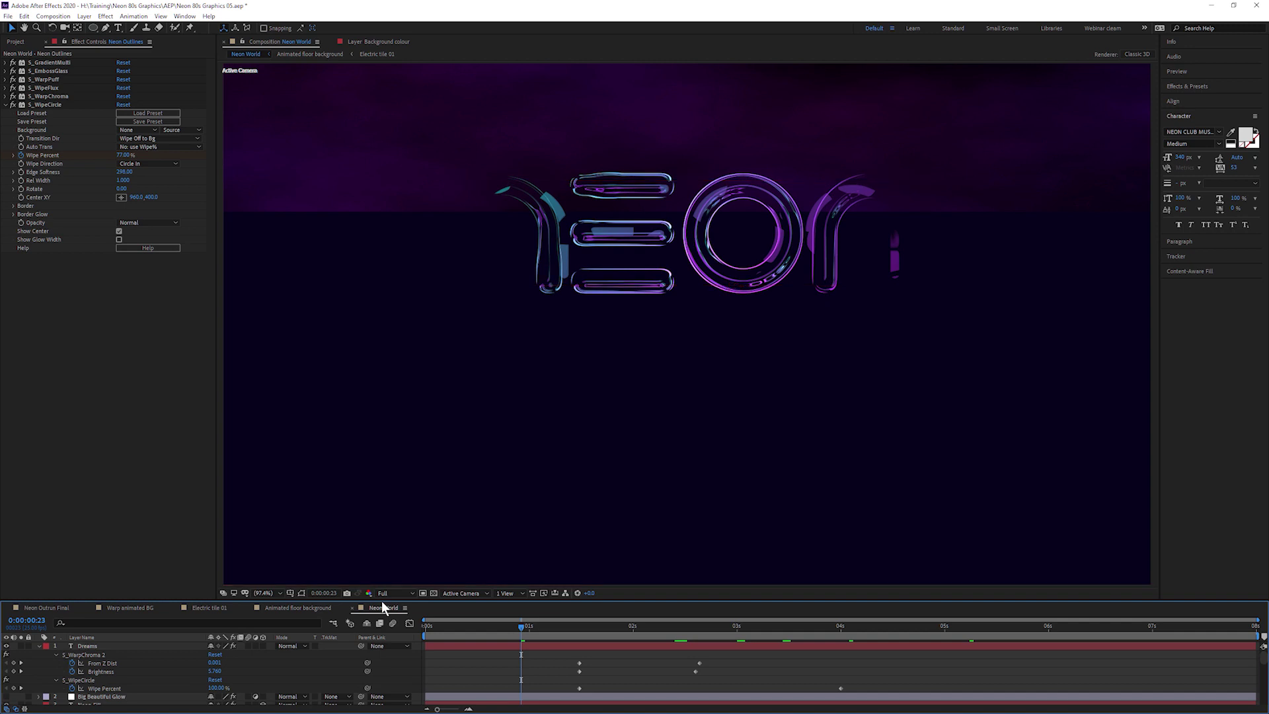
key("space")
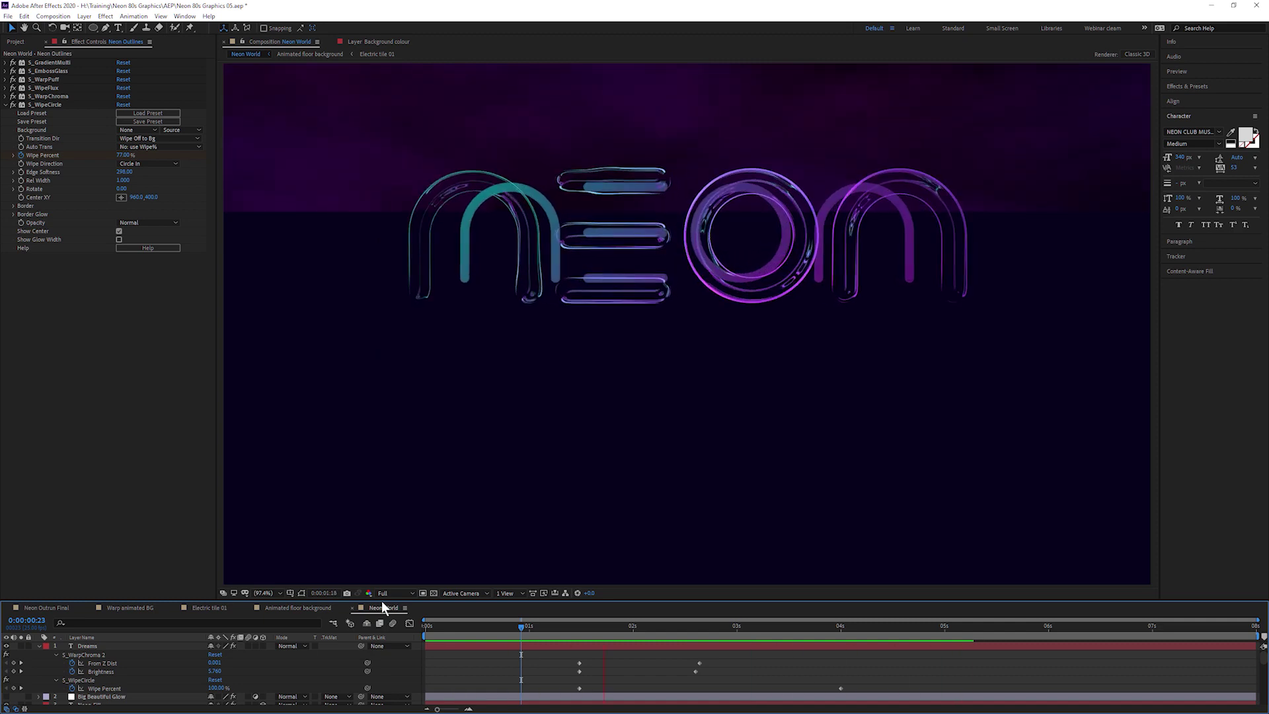
left_click_drag(626, 603, 185, 526)
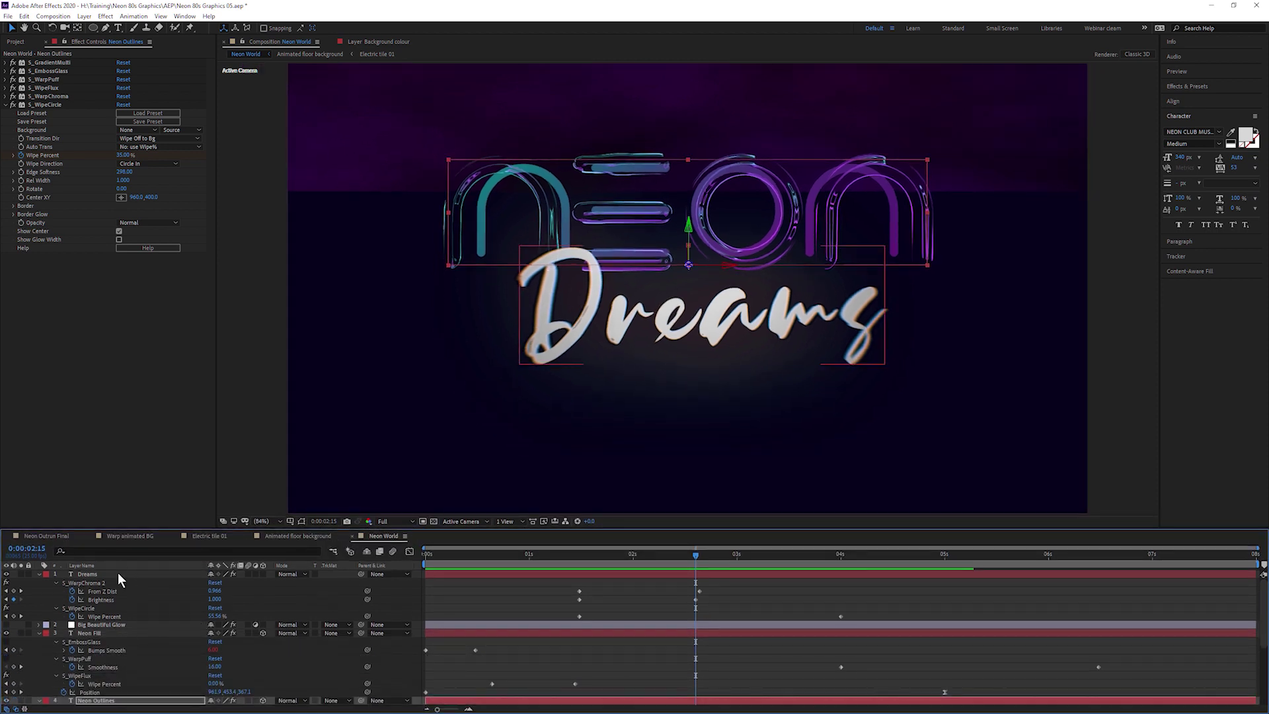
left_click(128, 690)
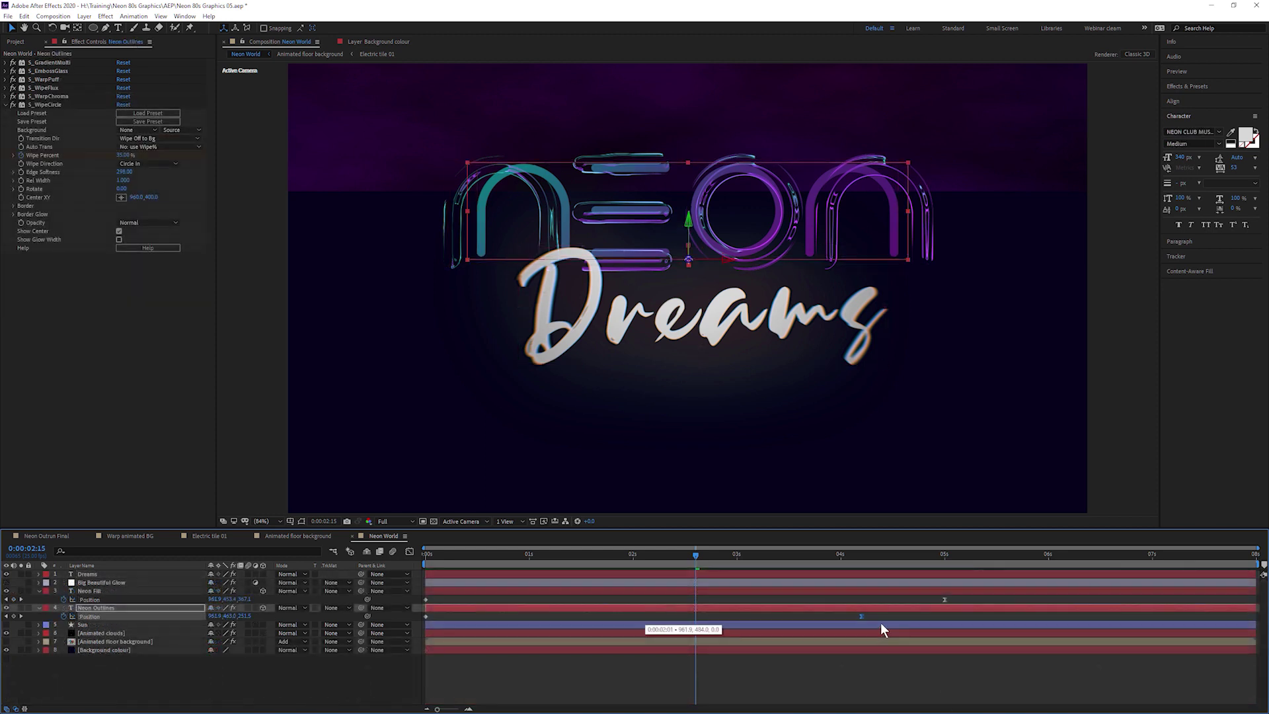
left_click(945, 616)
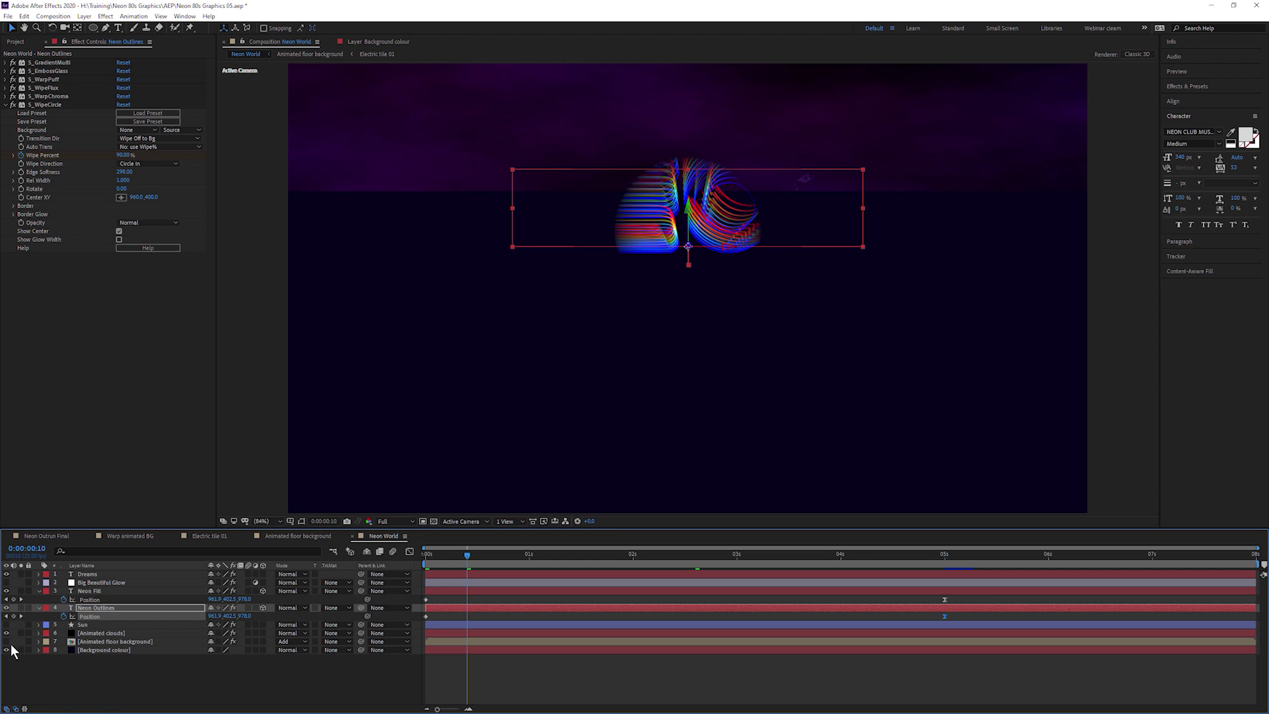
Step: Solo the Animated floor background and apply Sapphire S_WipeRectangle to it
left_click(21, 641)
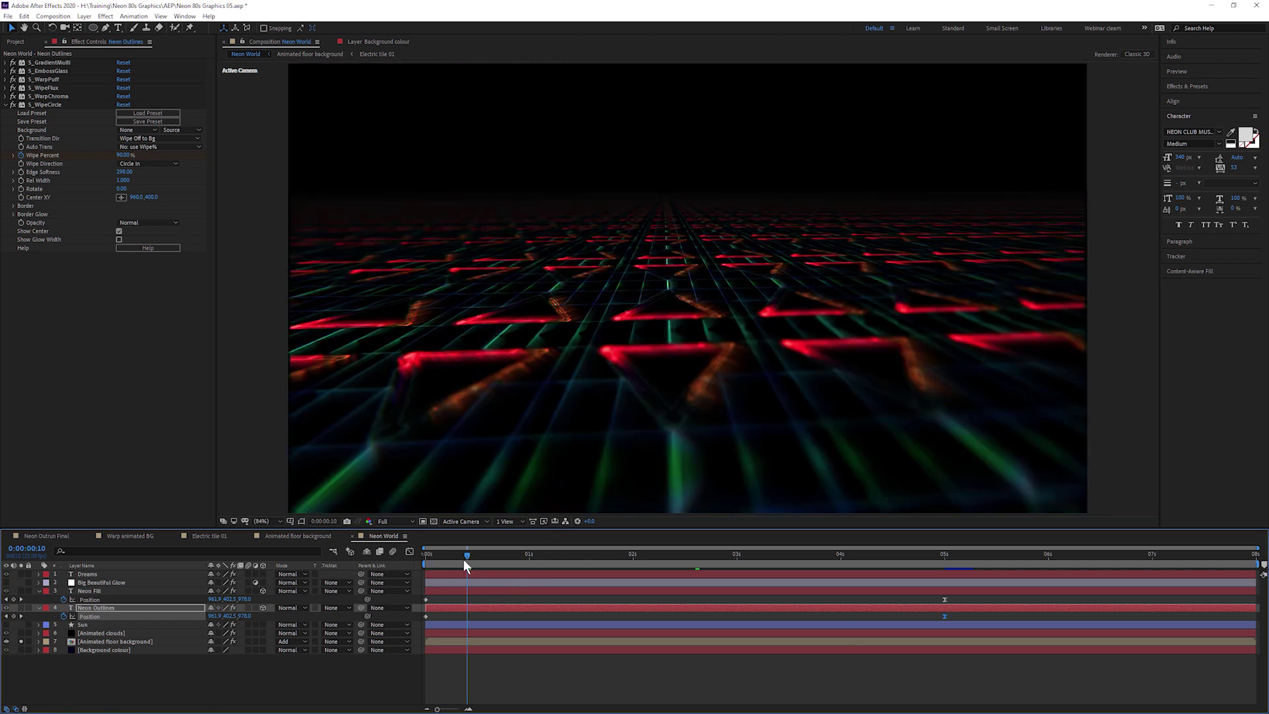
left_click_drag(465, 560, 522, 564)
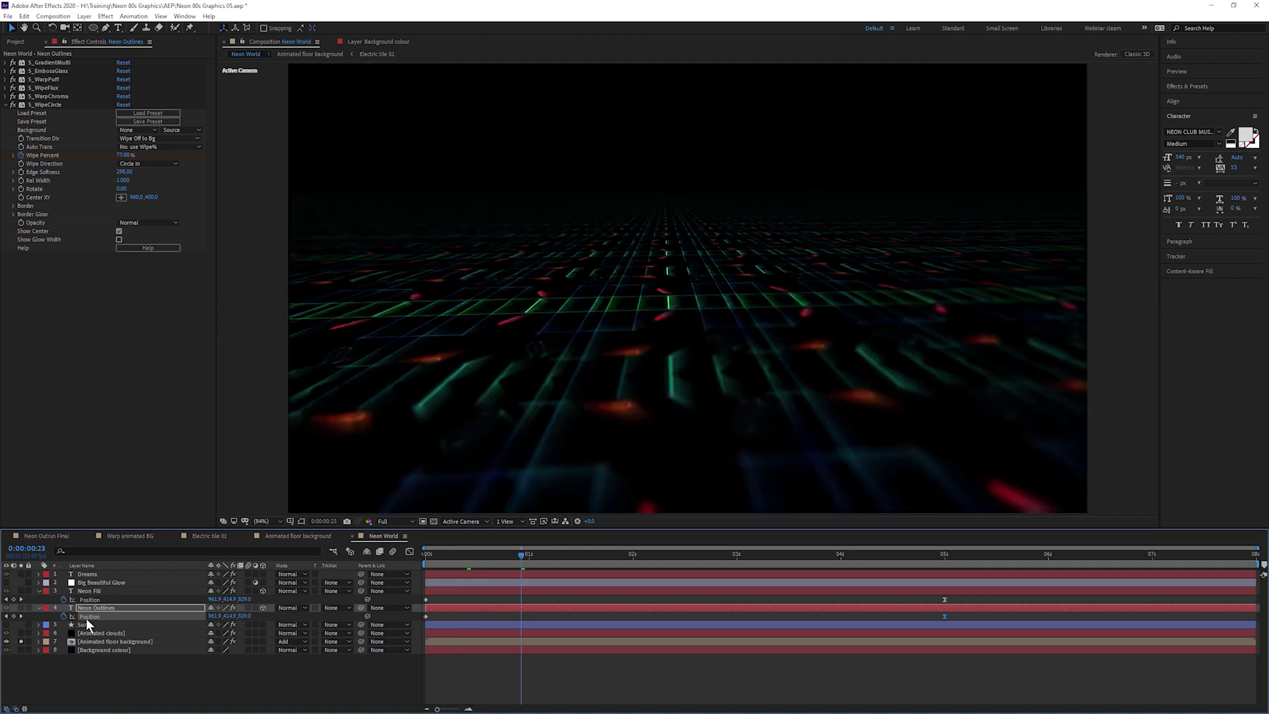
left_click(147, 639)
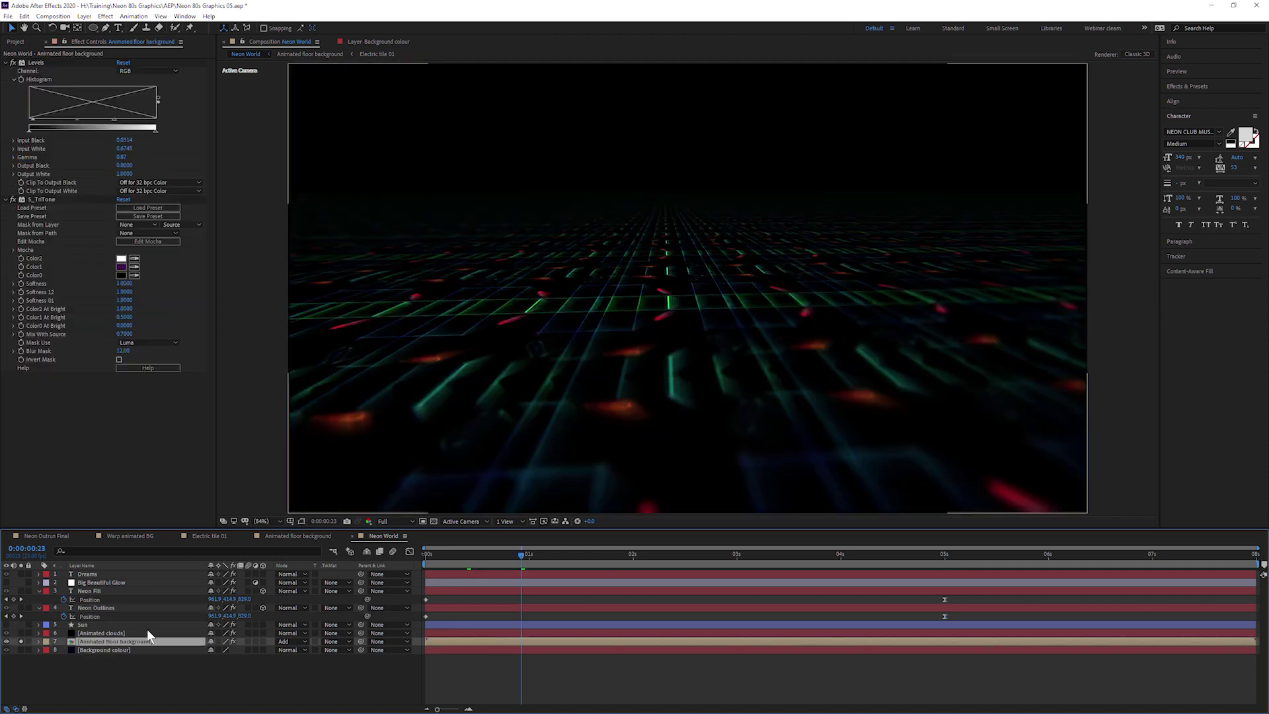
left_click(10, 62)
key("alt+t")
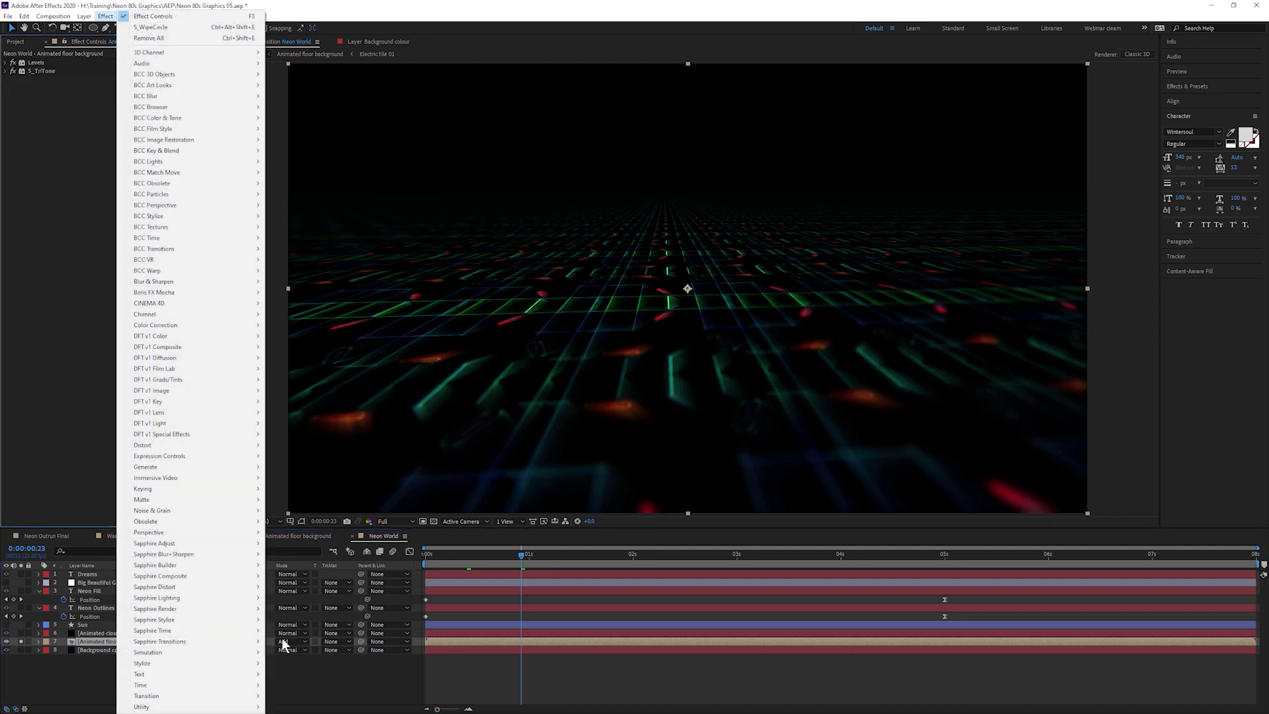
mouse_move(250, 642)
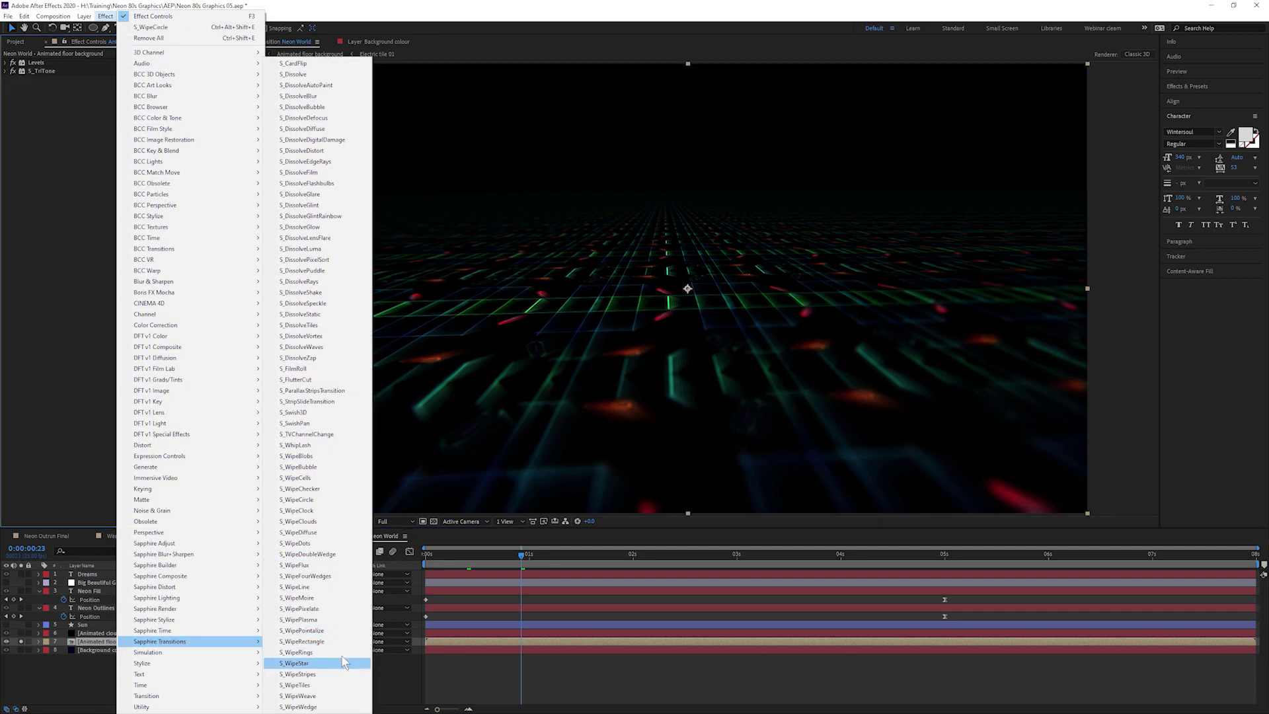
left_click(343, 638)
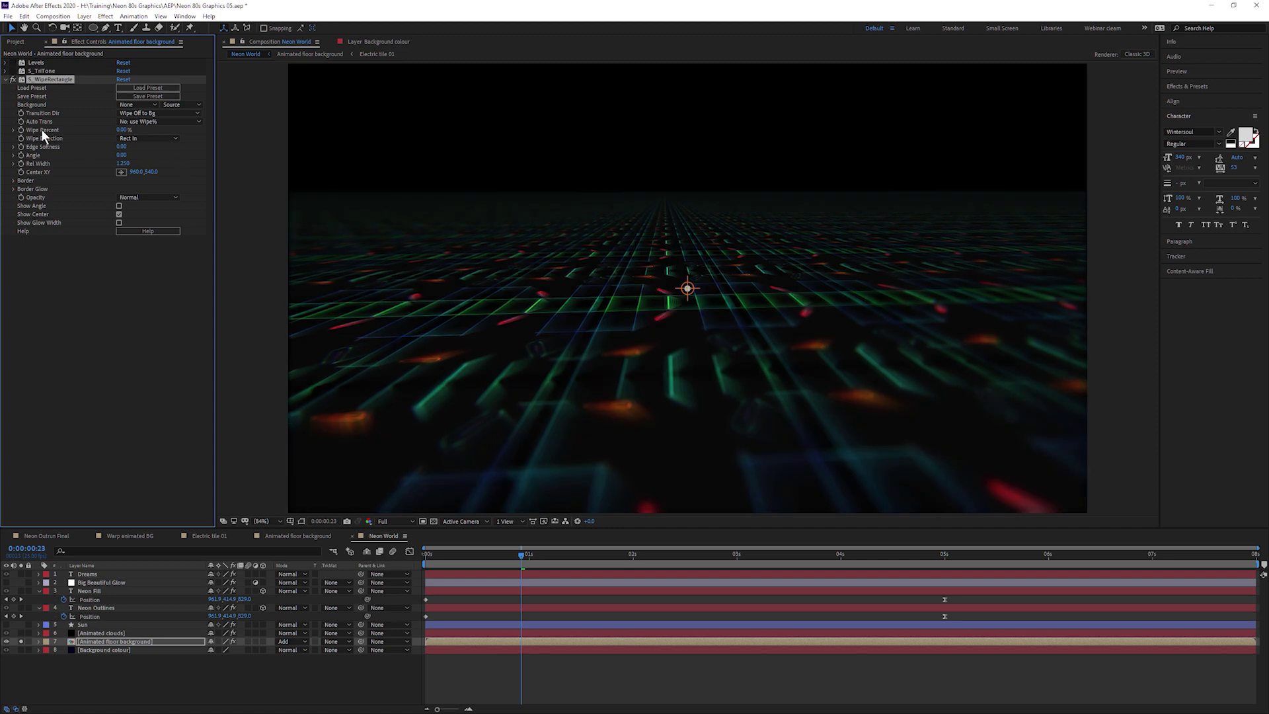
Step: Keyframe Wipe Percent at 100% on the first frame and 0% at 1:18
left_click_drag(124, 130, 176, 128)
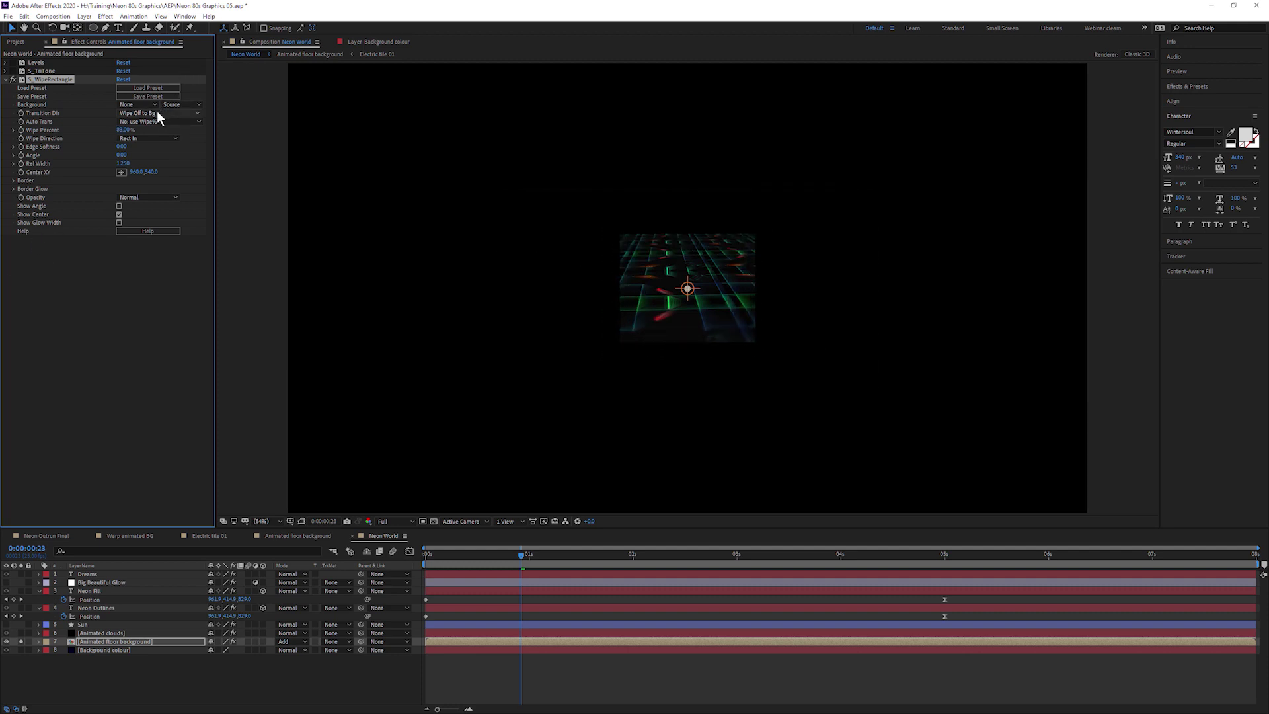
left_click(366, 565)
key("Home")
left_click(122, 130)
type("100")
key("Return")
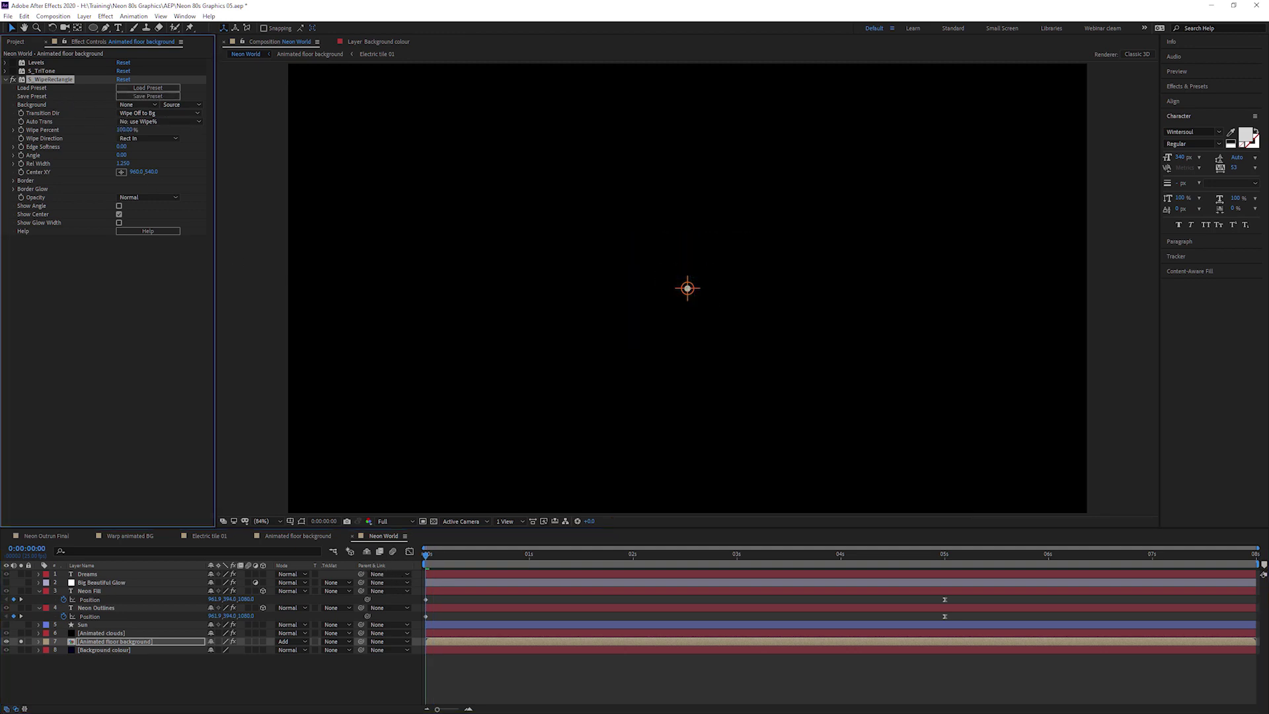
left_click(603, 553)
left_click_drag(119, 130, 79, 130)
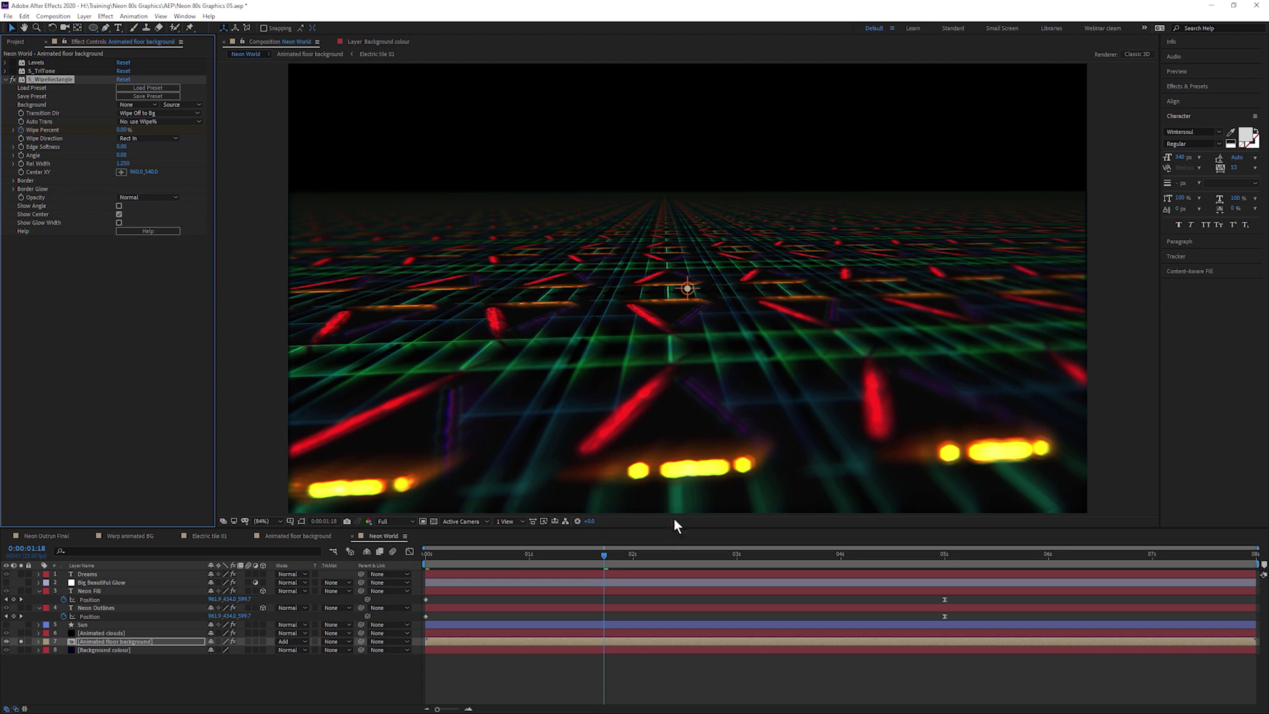
Step: Push the ending Wipe Percent keyframe later, preview the wipe, and expand the Border settings
left_click_drag(602, 553, 632, 567)
key("u")
left_click_drag(604, 658, 737, 659)
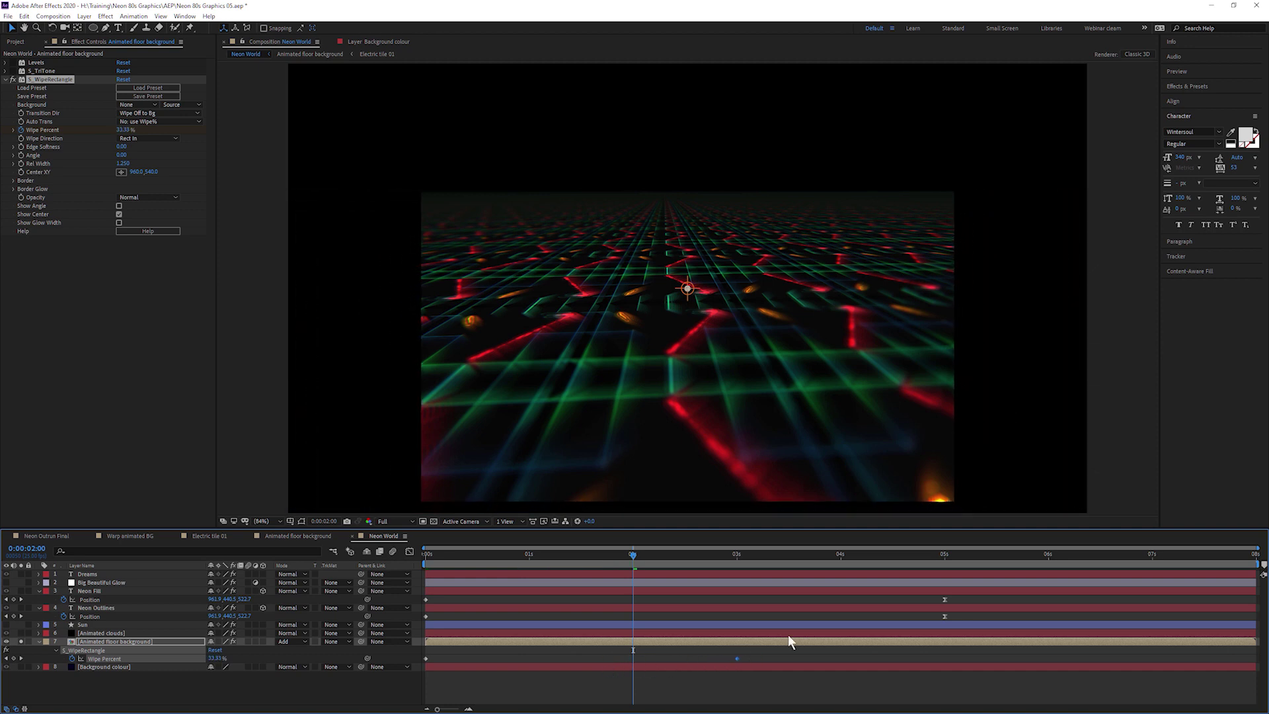
left_click_drag(609, 569, 438, 566)
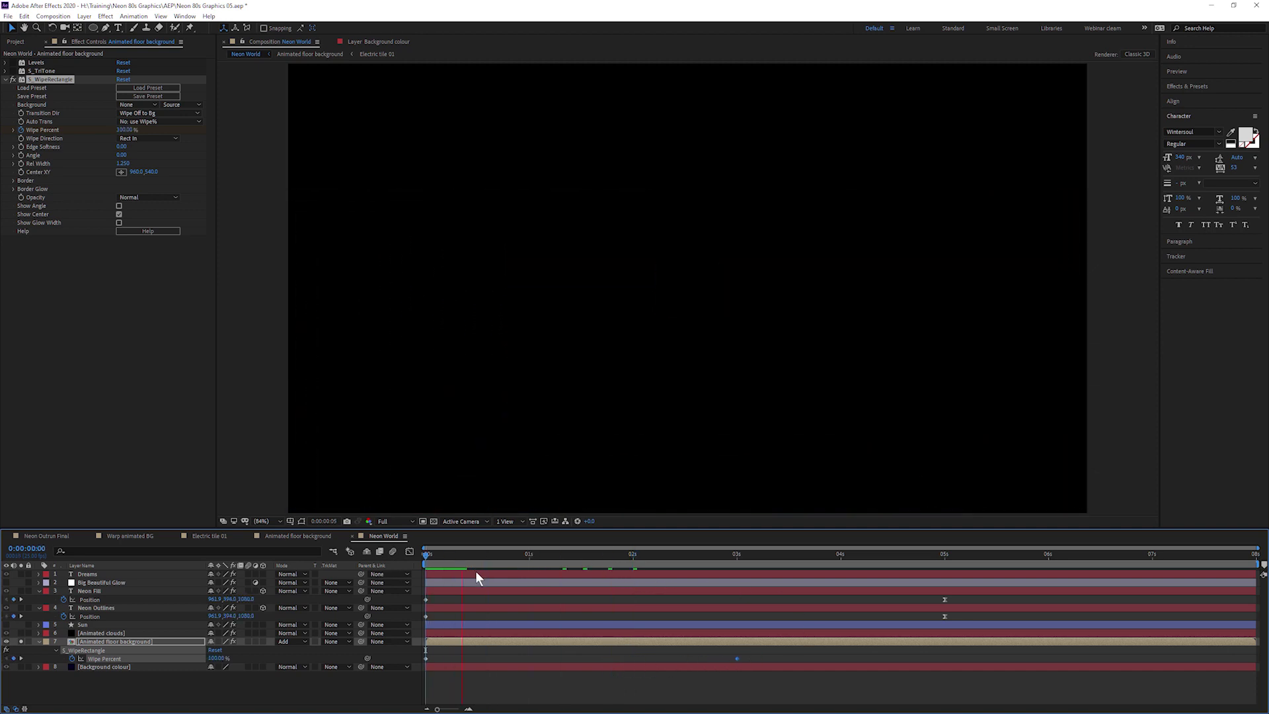
key("space")
left_click(566, 561)
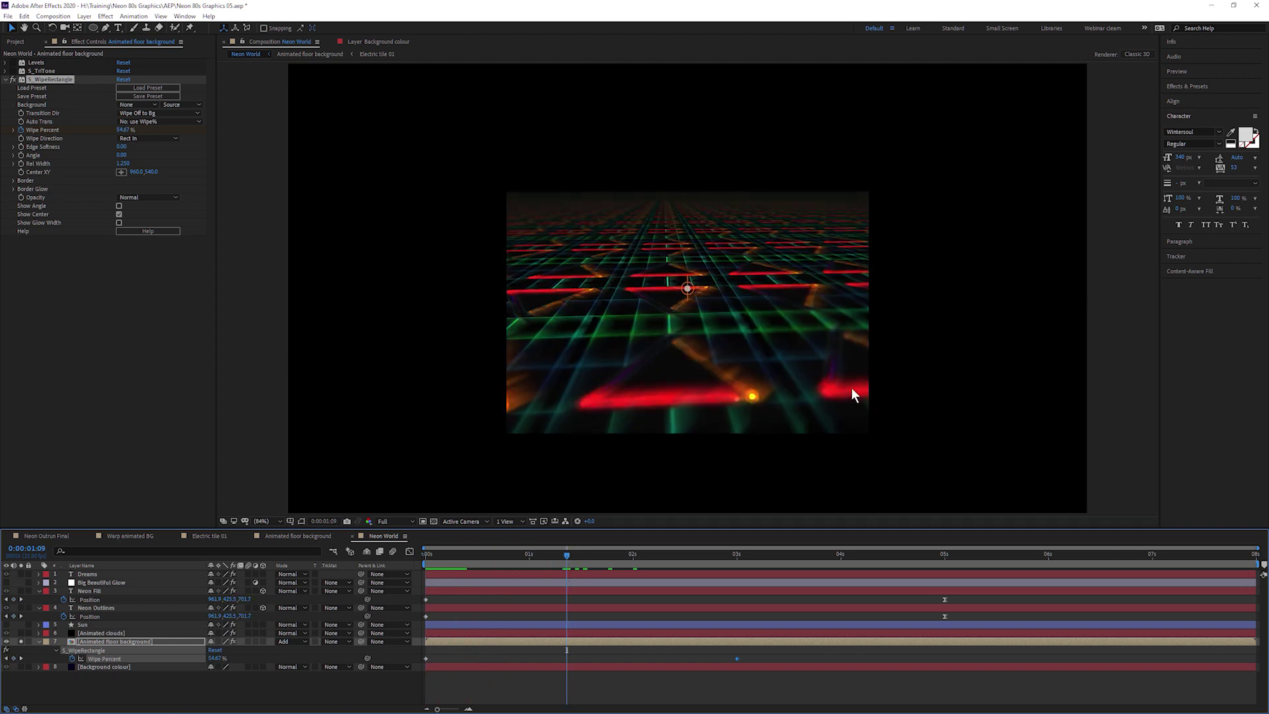
left_click(13, 179)
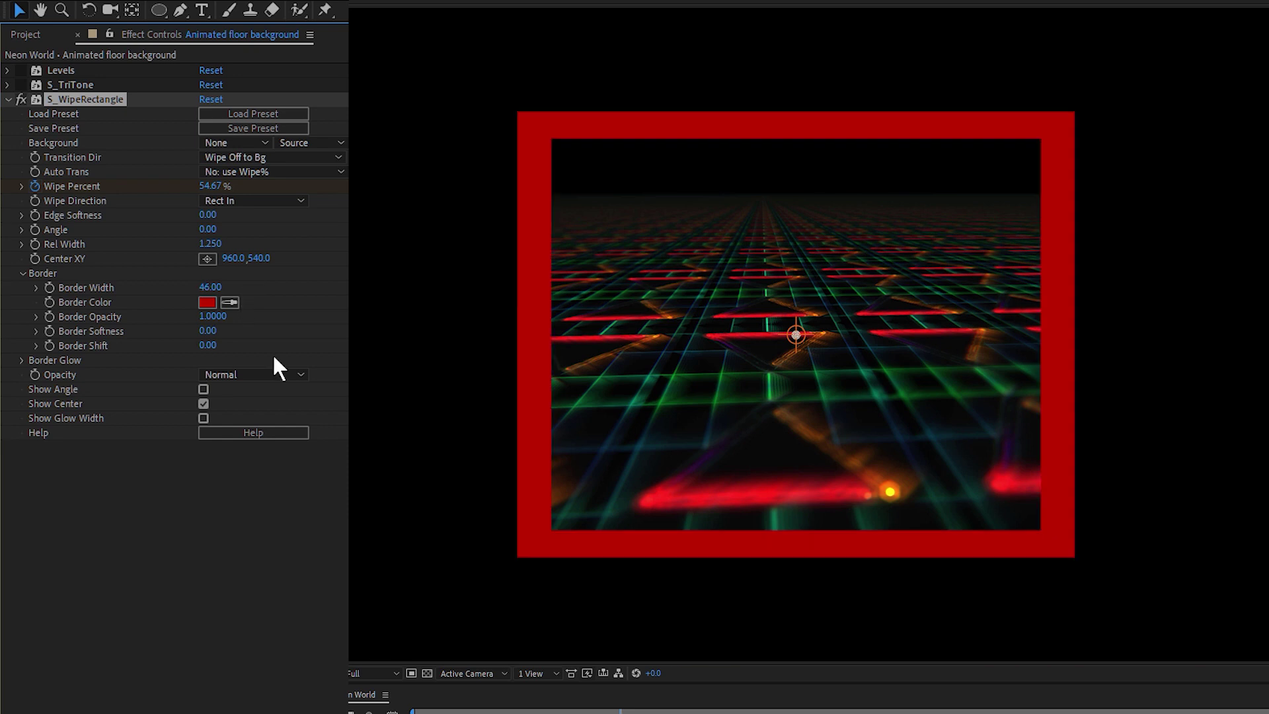
Step: Set Border Width to 0 and raise the Border Glow amount around the wipe edge
left_click_drag(191, 289, 154, 308)
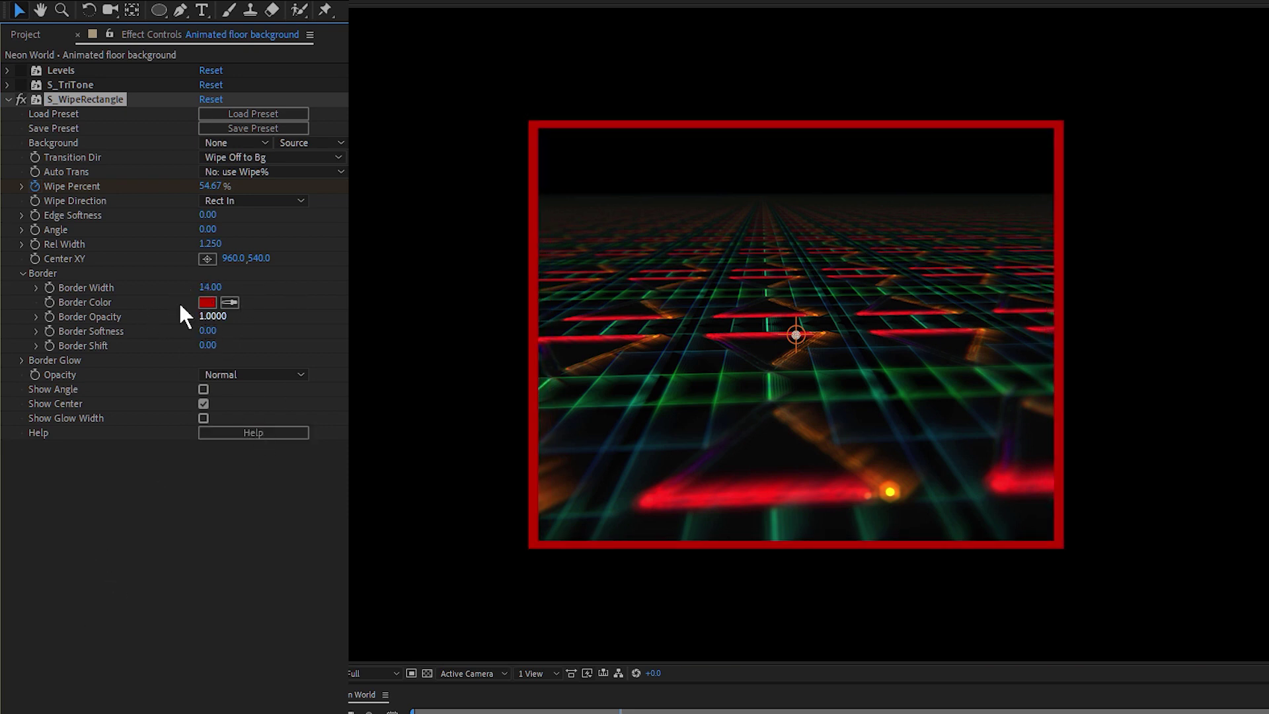
left_click_drag(207, 287, 179, 290)
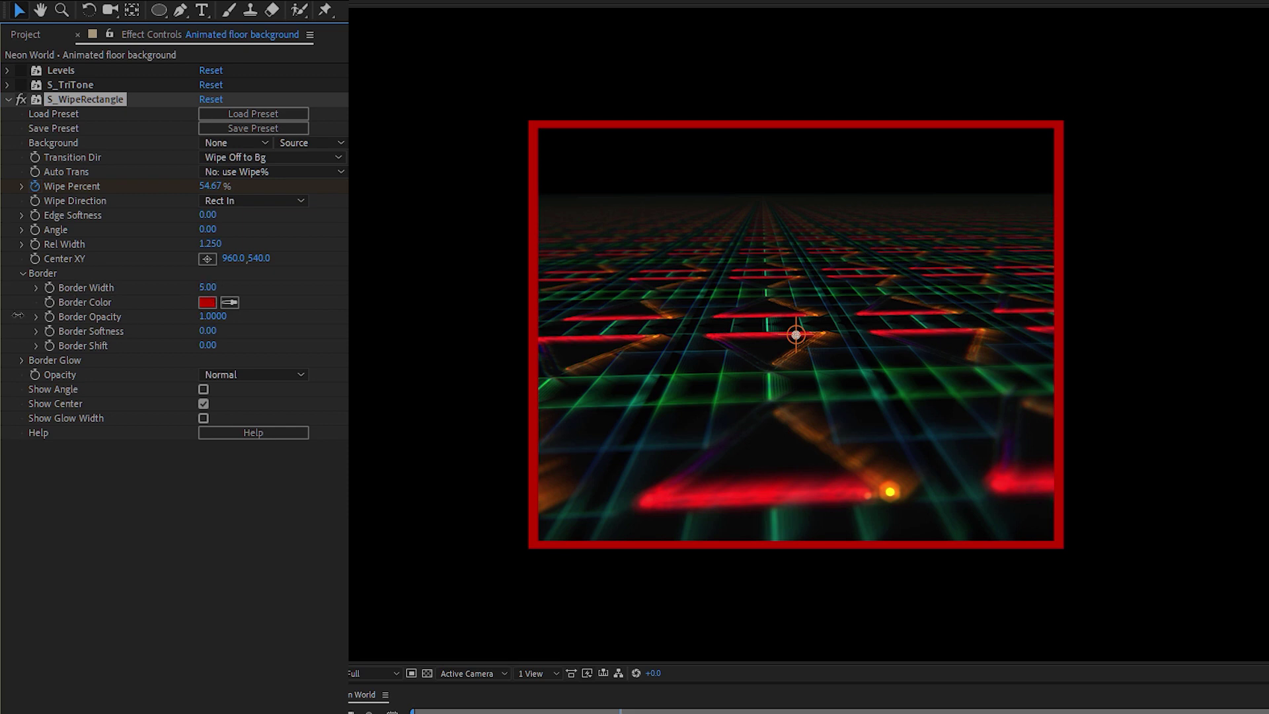
left_click(23, 273)
left_click(22, 287)
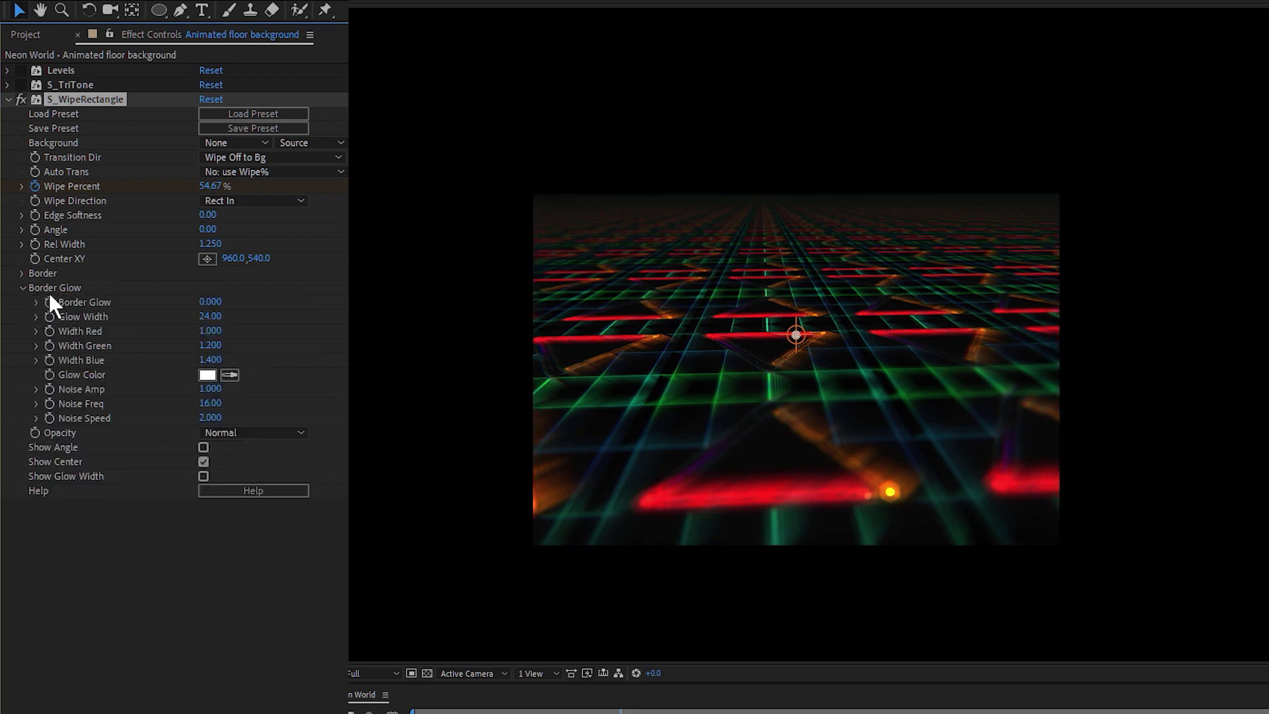
left_click_drag(210, 301, 301, 301)
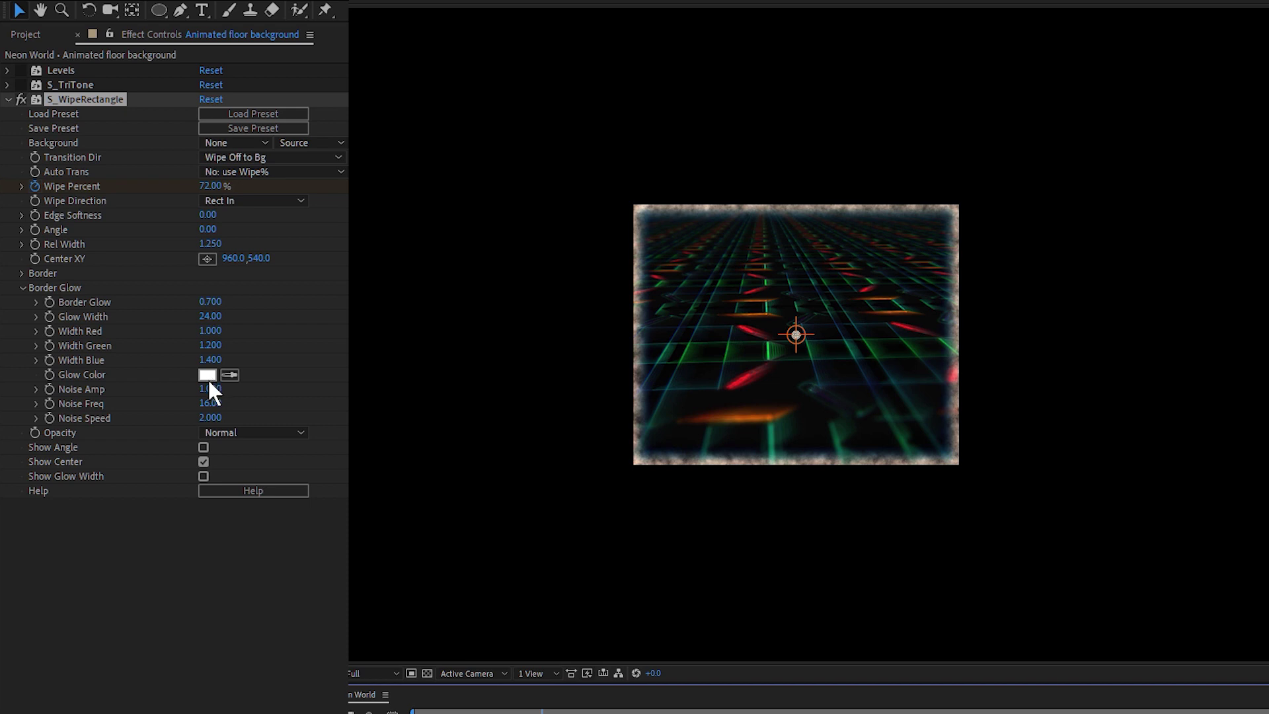
Step: Set the Glow Color to blue 008AFF and widen Glow Width to 42
left_click(208, 375)
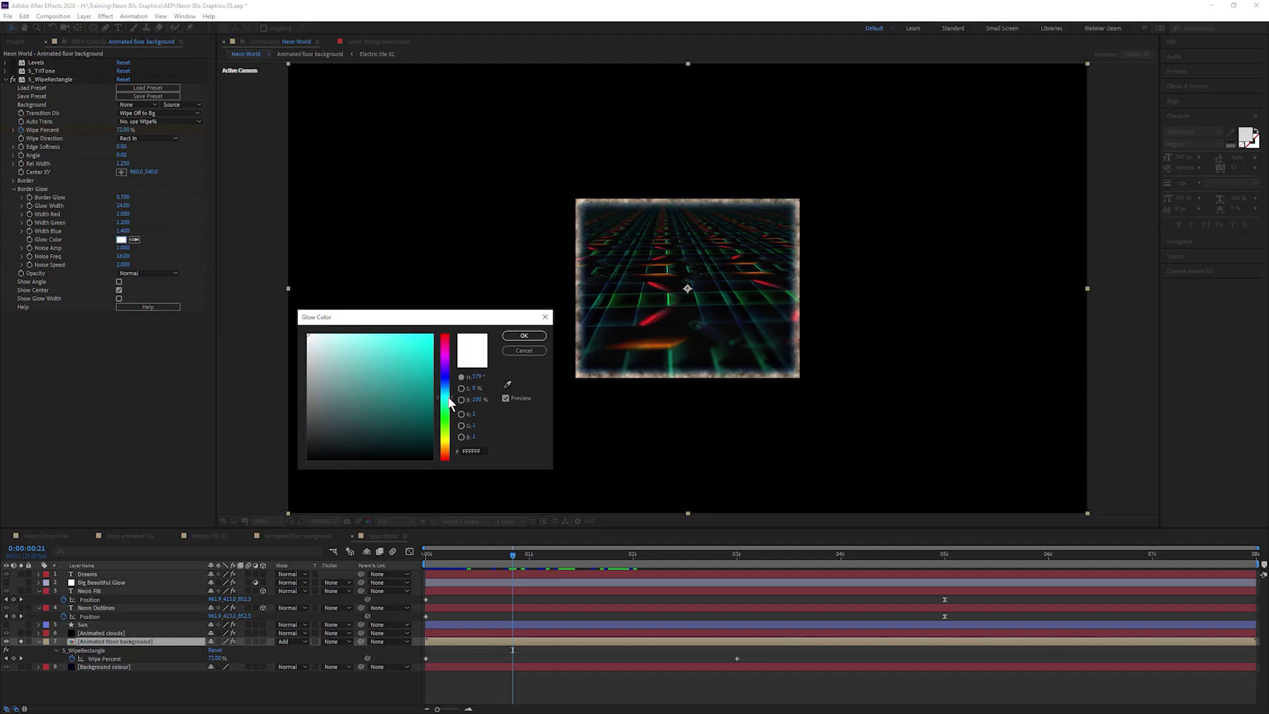
left_click(414, 369)
left_click_drag(429, 358, 434, 333)
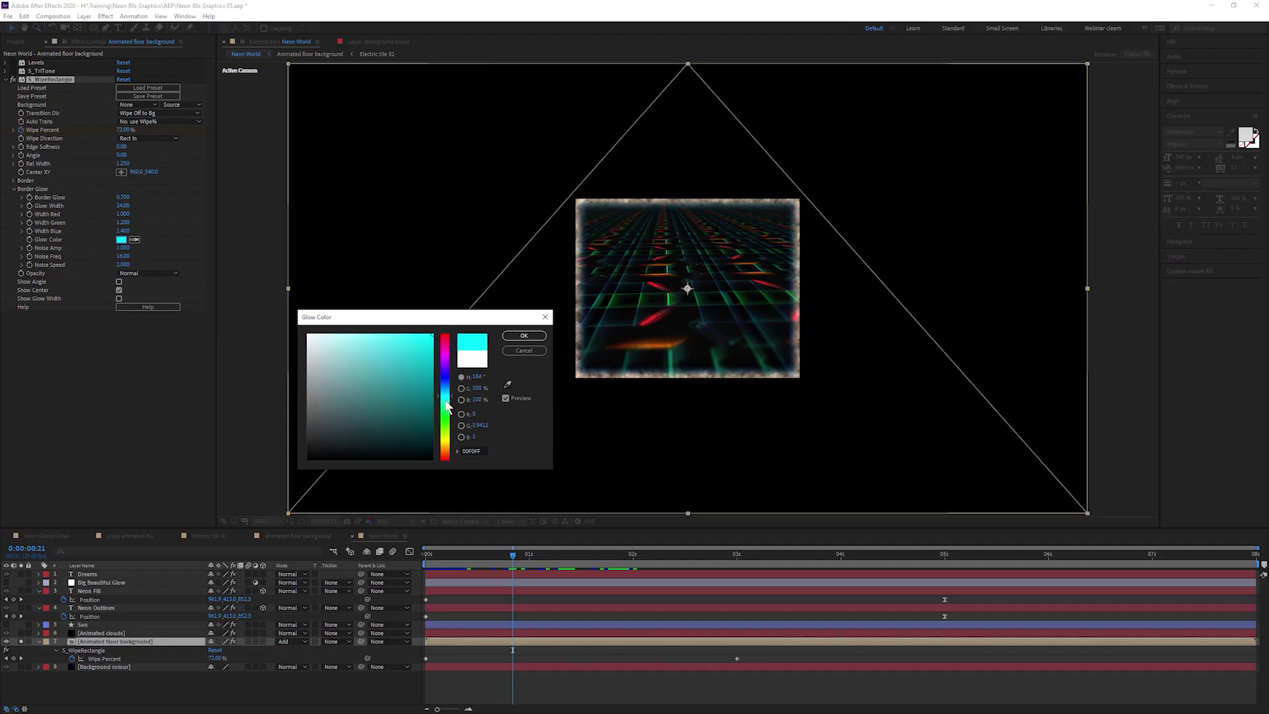
left_click_drag(444, 395, 470, 386)
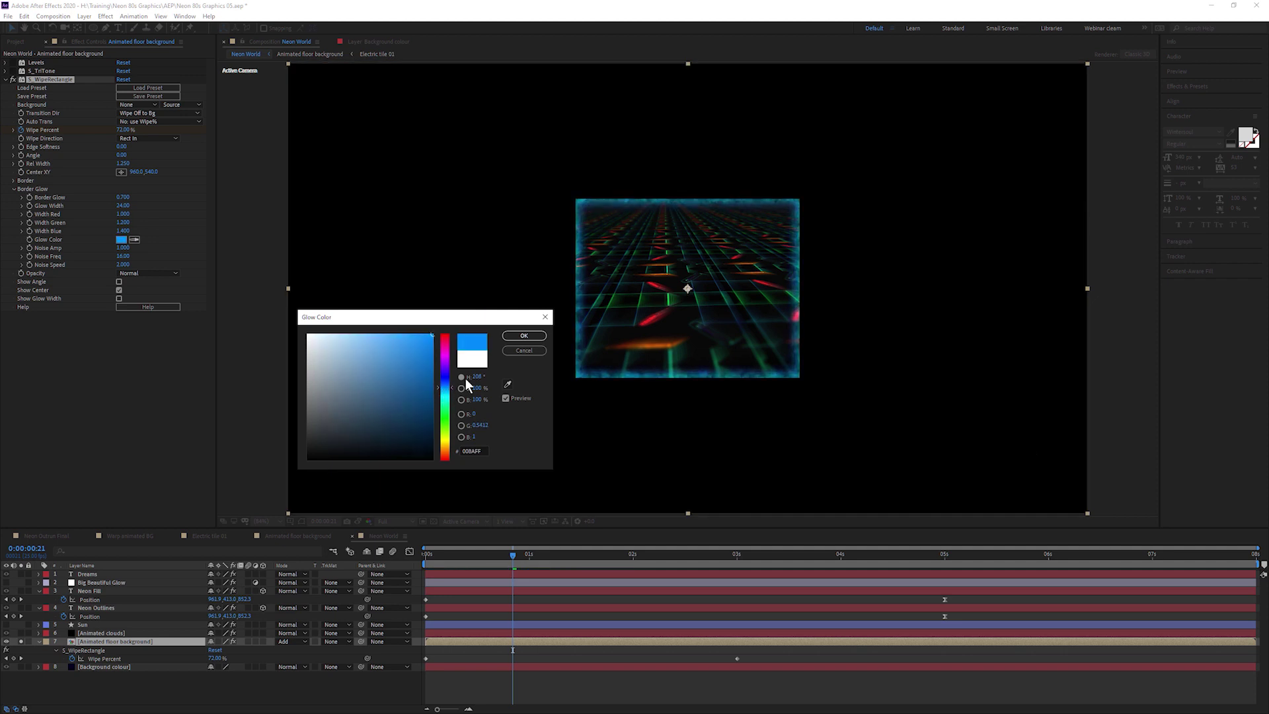
left_click(521, 335)
left_click_drag(119, 206, 144, 210)
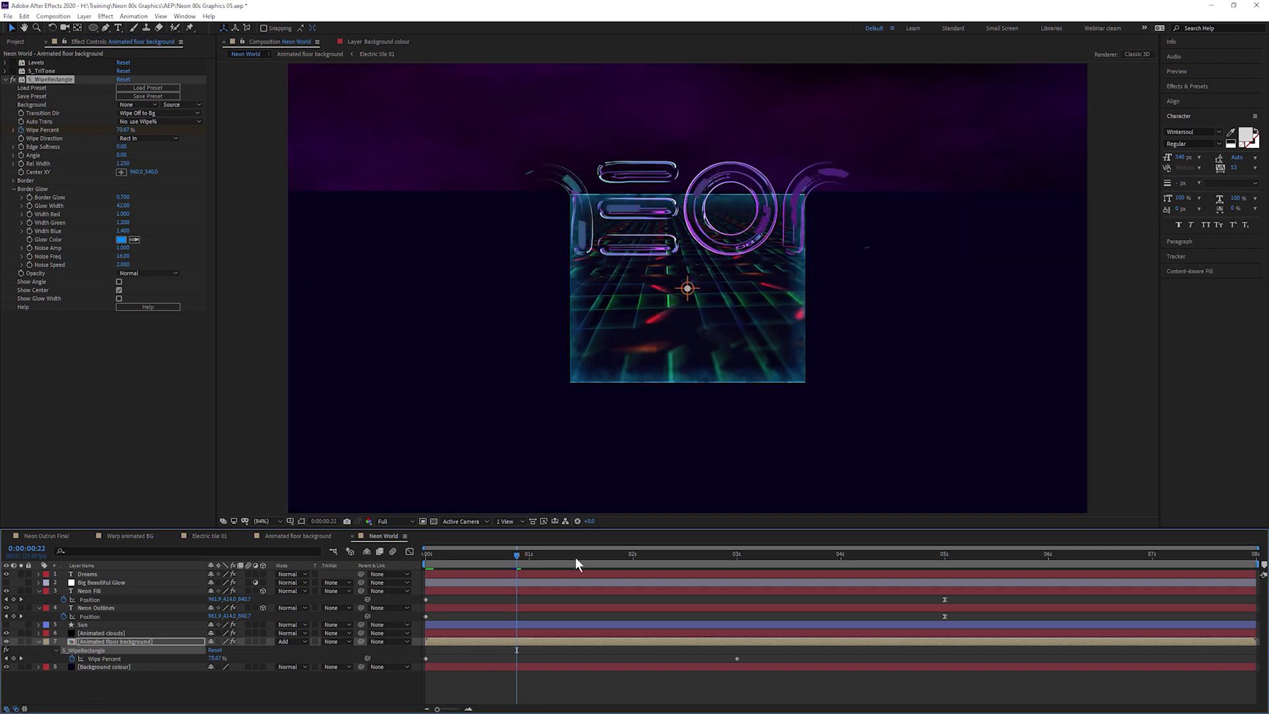
Step: Preview at Quarter resolution and move the floor's Wipe Percent keyframe earlier
left_click(381, 522)
left_click(399, 578)
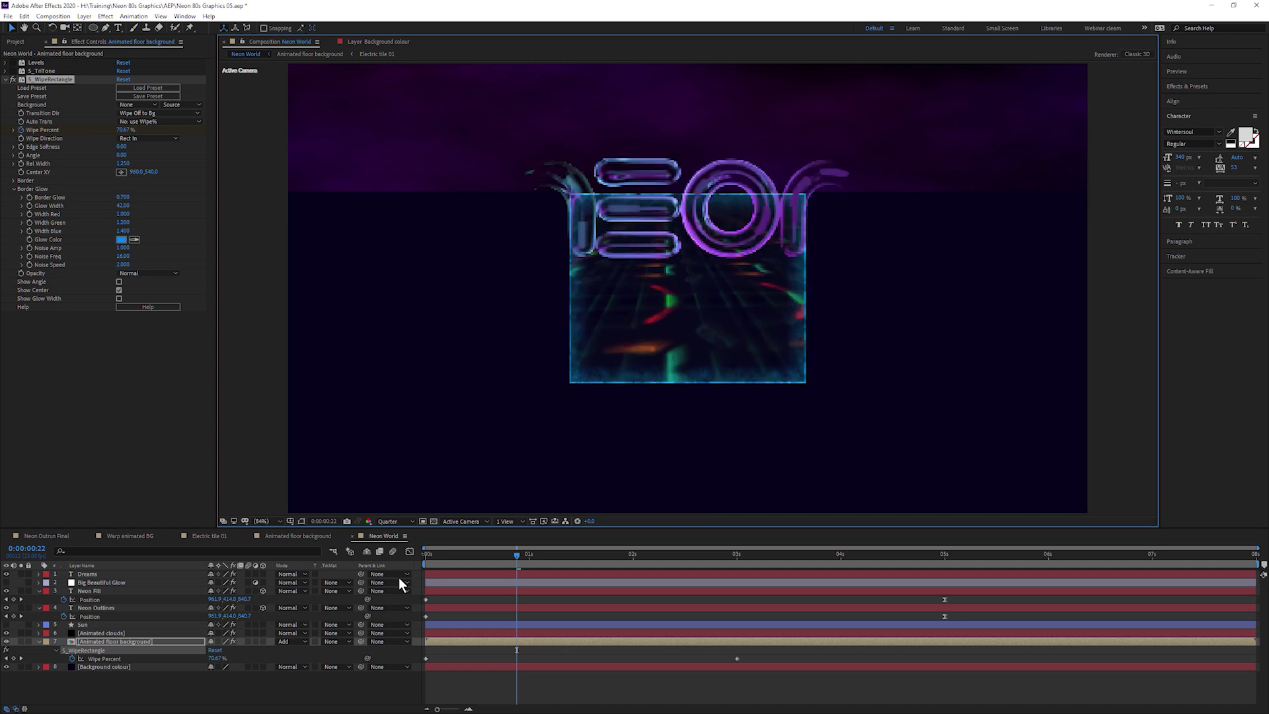
key("space")
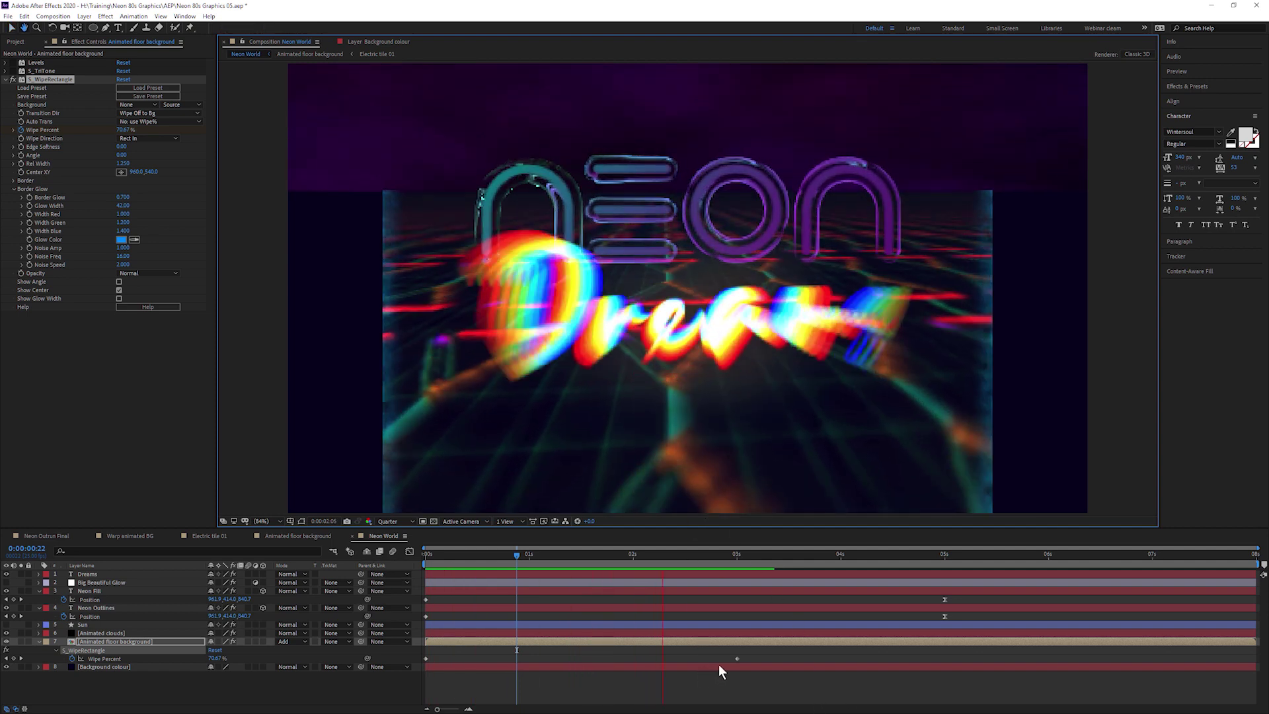
key("space")
left_click_drag(736, 657, 641, 652)
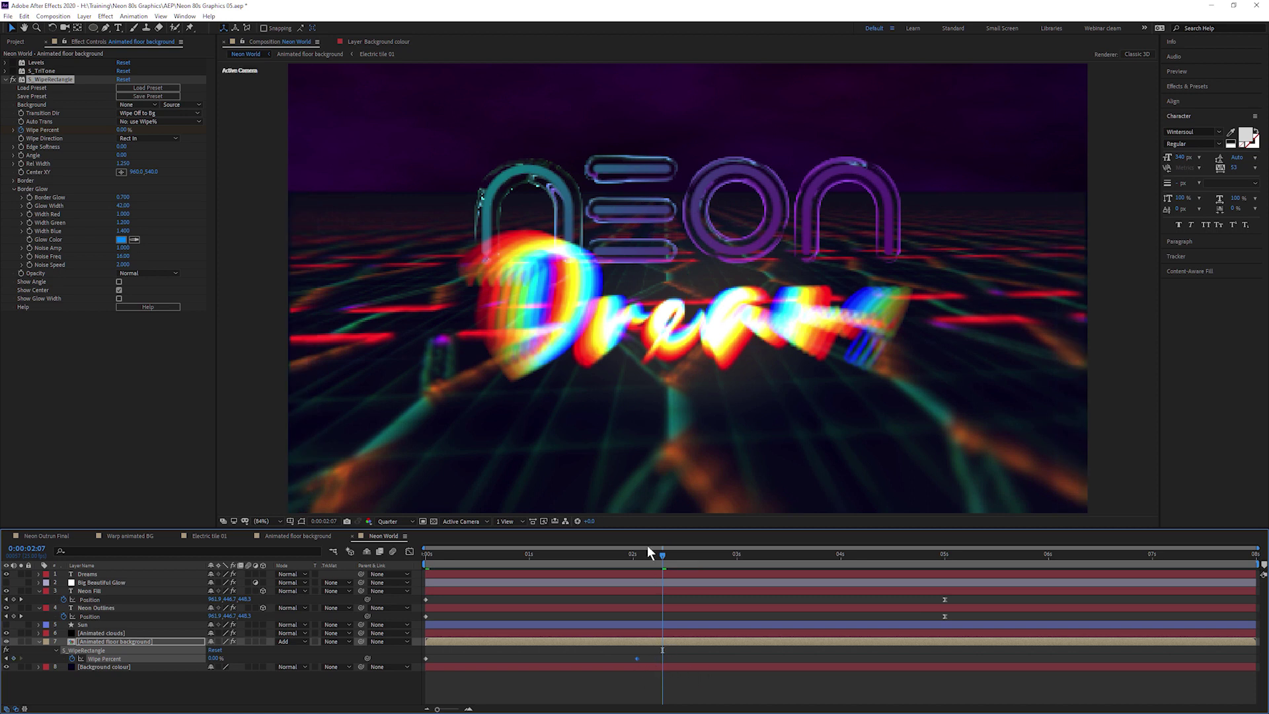
key("space")
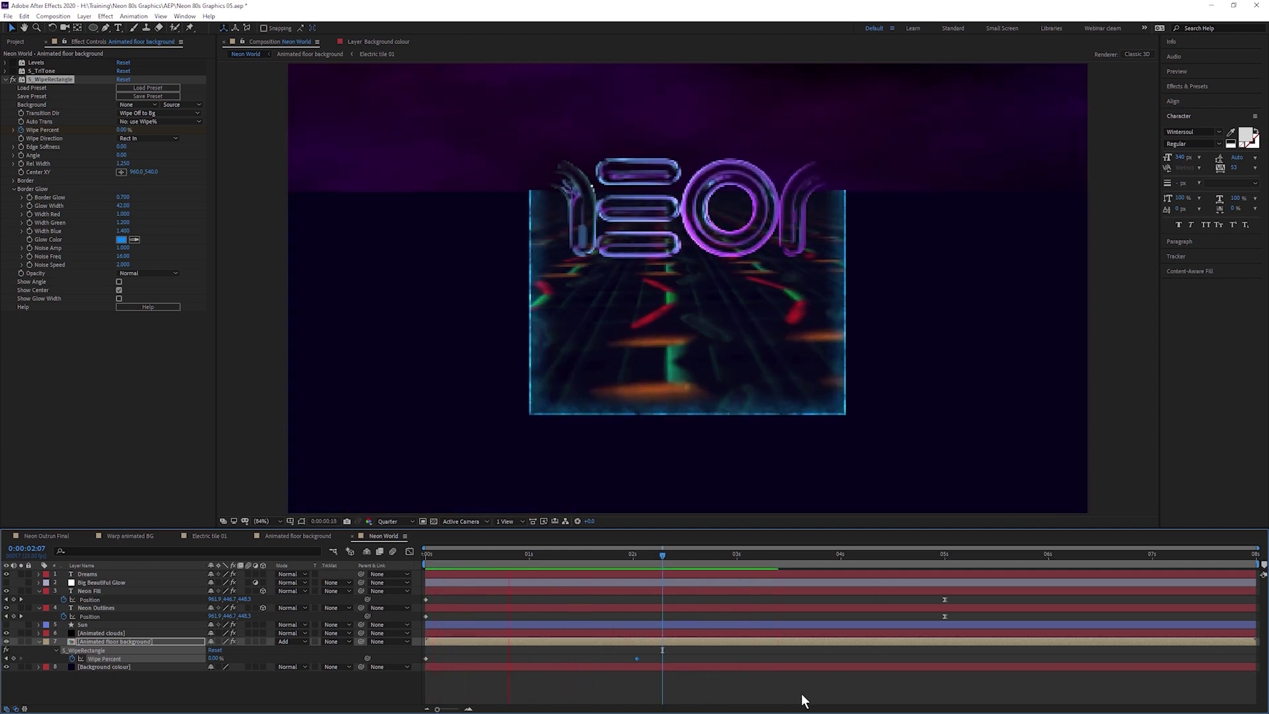
Step: Switch the viewer to Full resolution, fold away all layer properties, and select the Sun layer
left_click(10, 87)
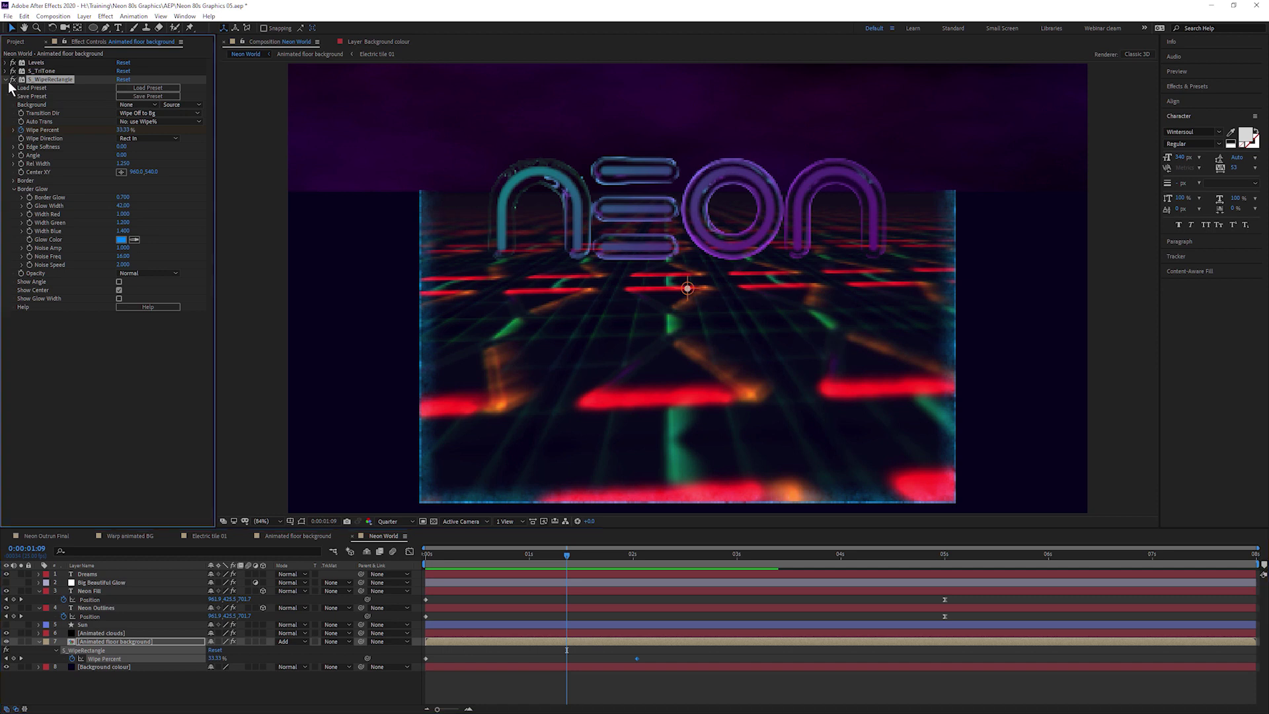
key("ctrl+grave")
left_click(394, 521)
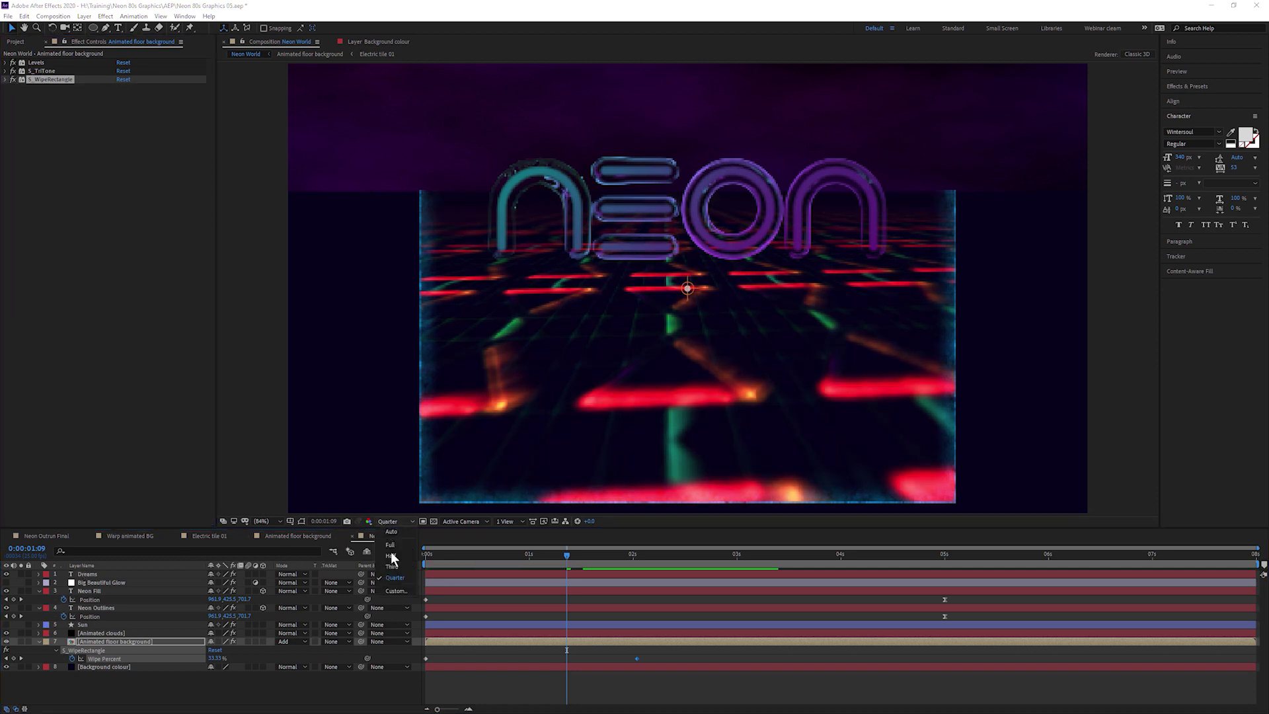
left_click(390, 545)
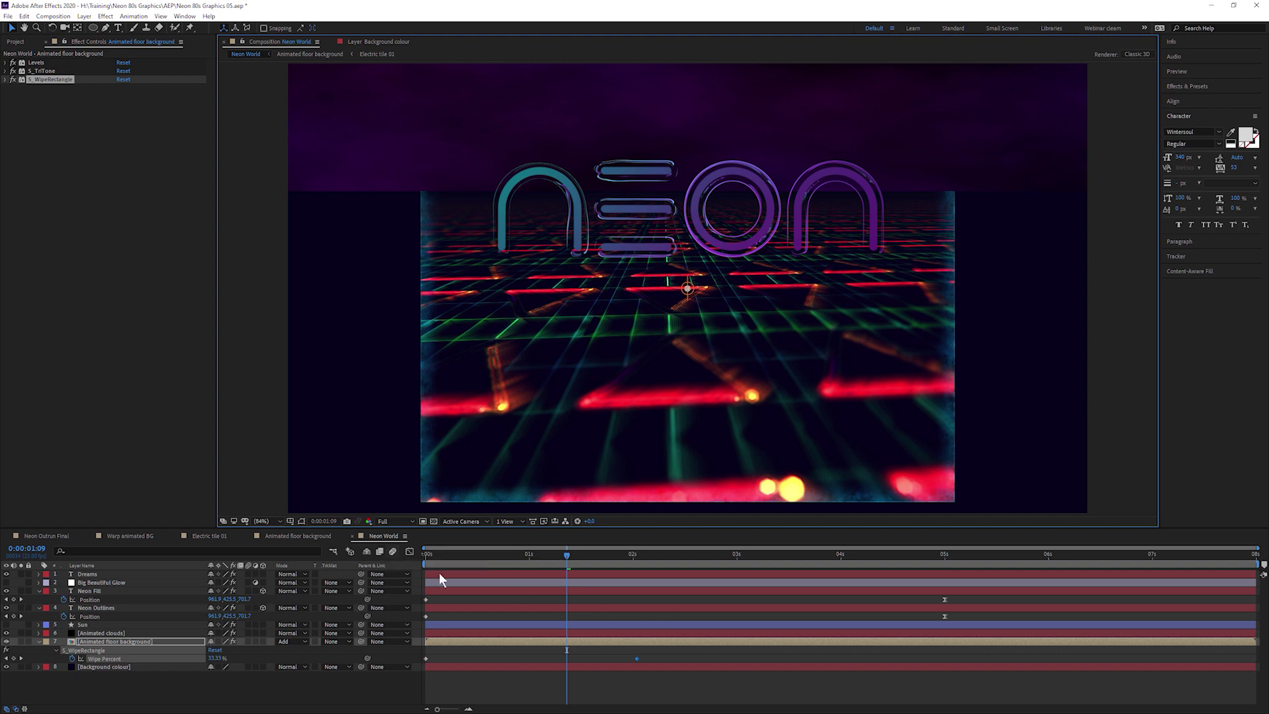
left_click(39, 590)
left_click(38, 598)
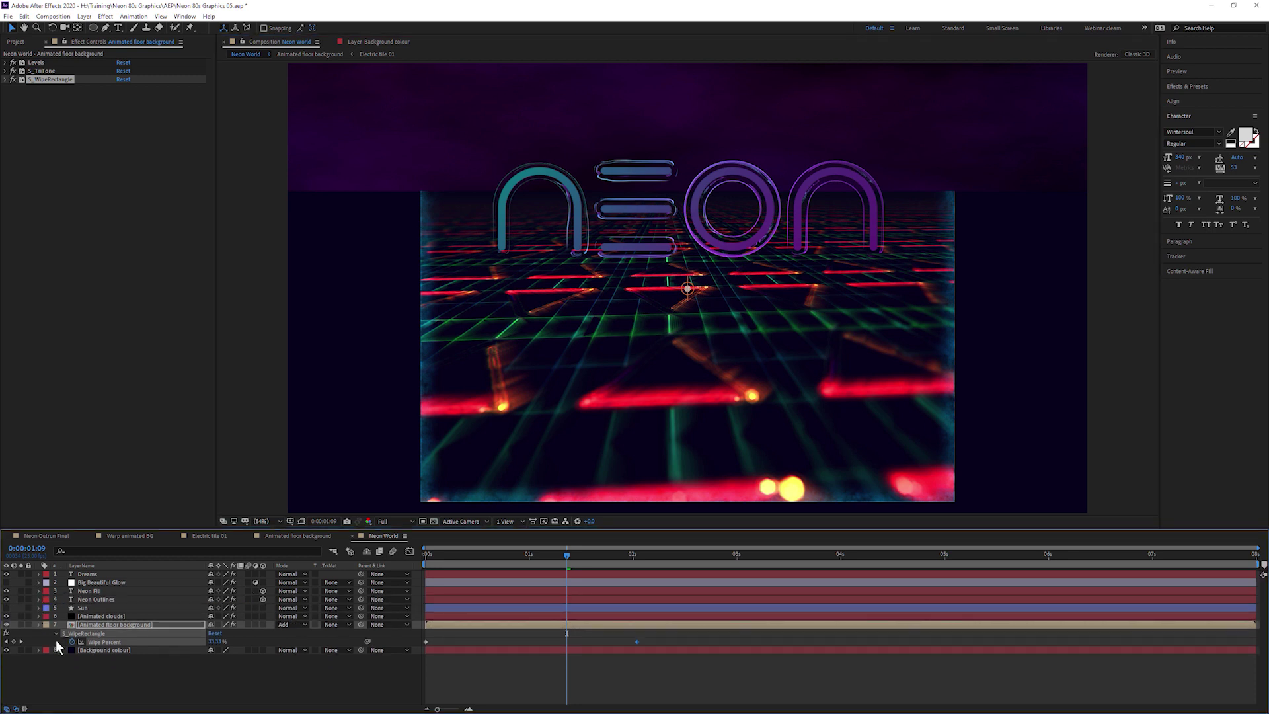
left_click(39, 625)
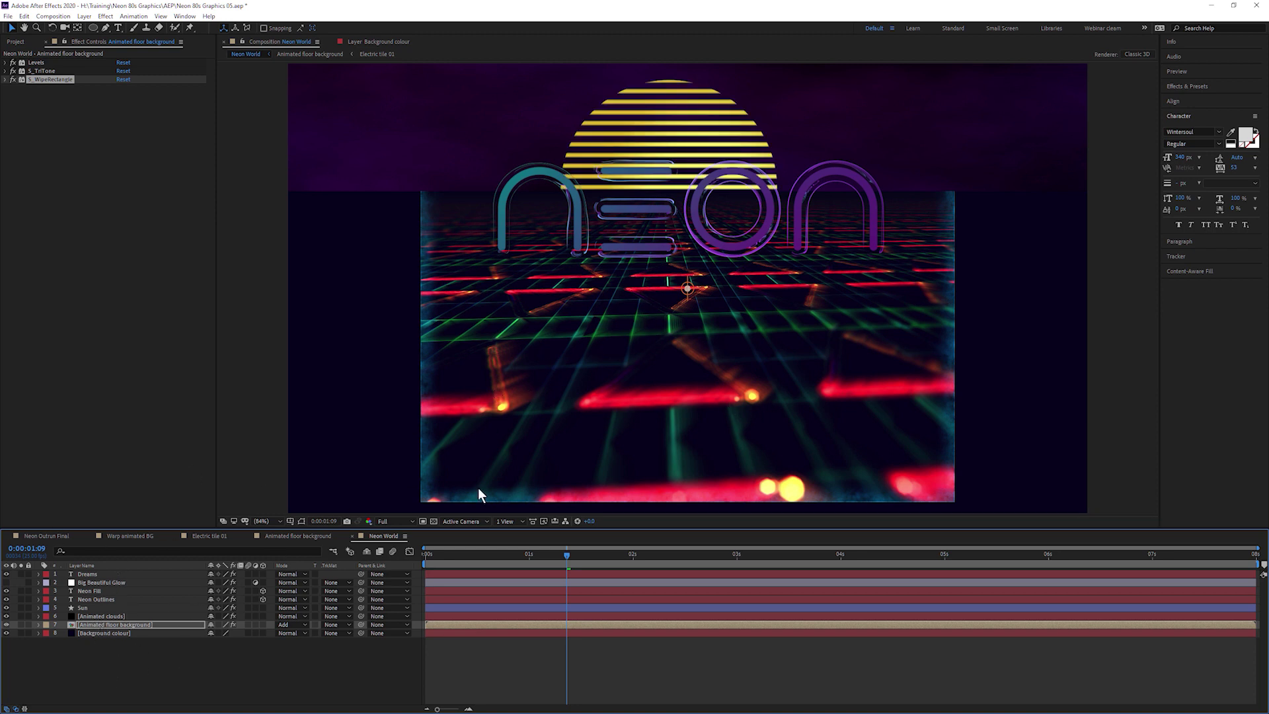
left_click(105, 608)
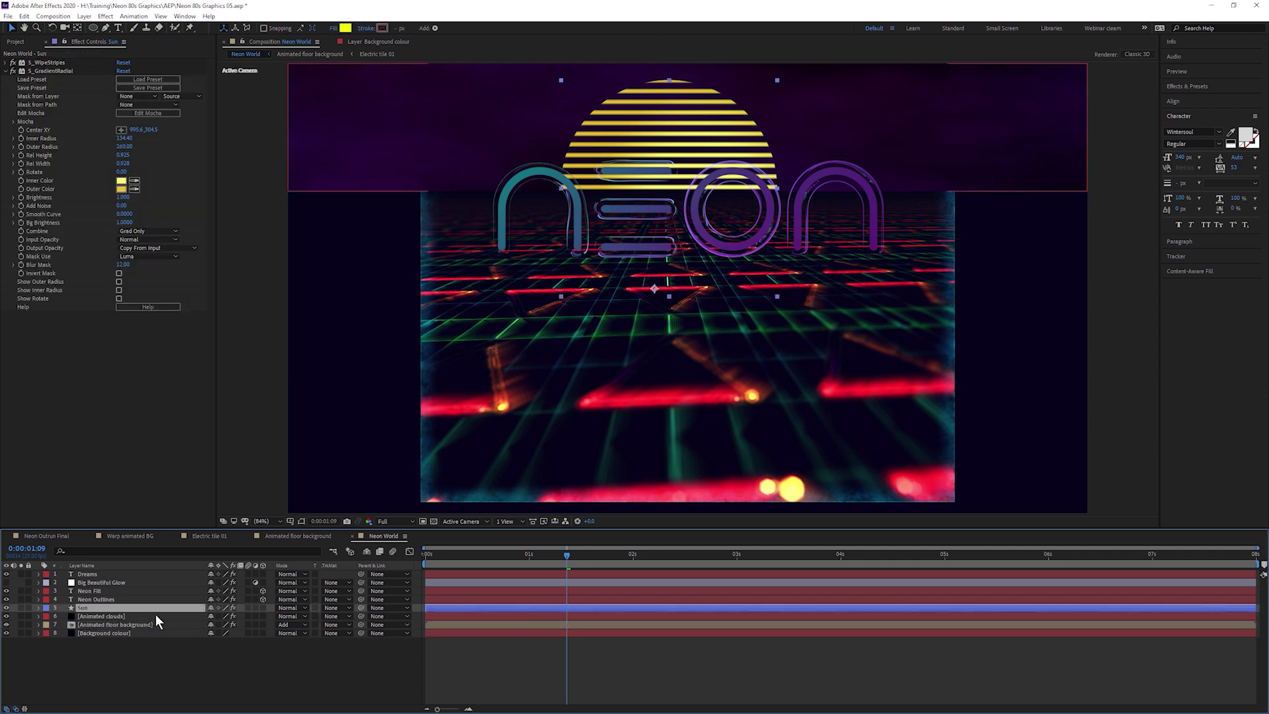
Step: Create a new adjustment layer with the Sapphire S_Blur effect applied
left_click(80, 18)
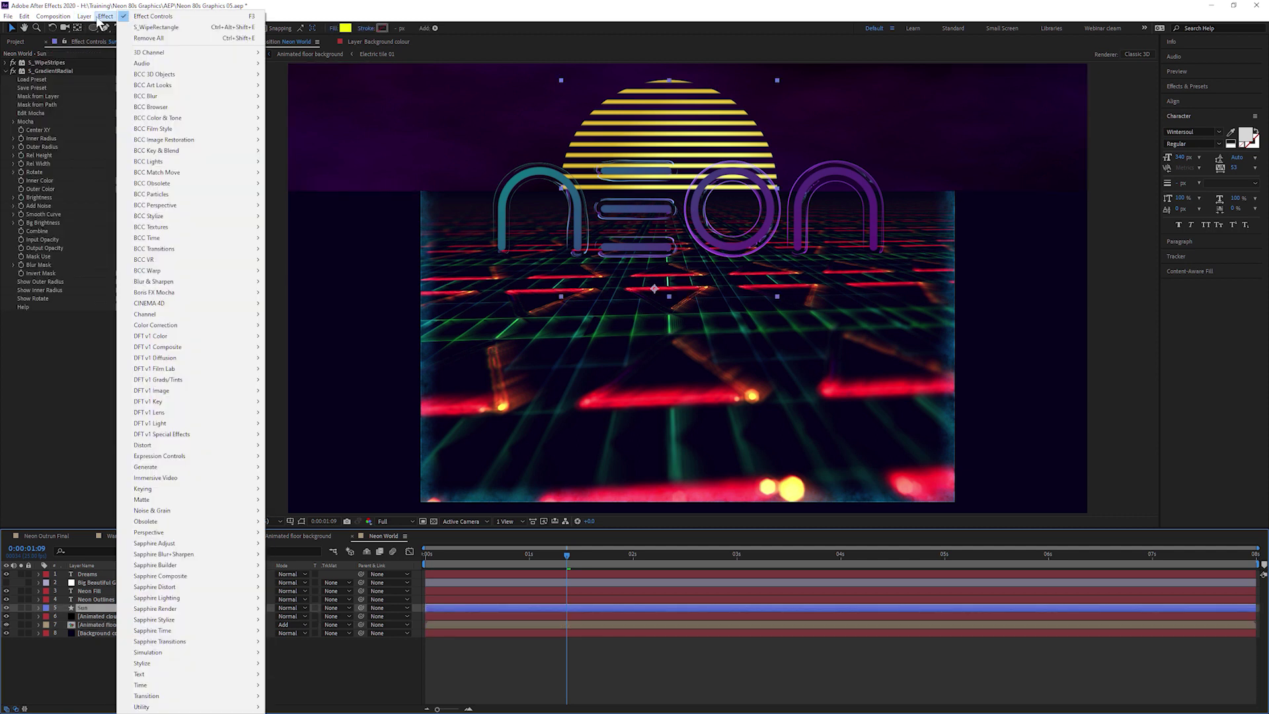
mouse_move(99, 28)
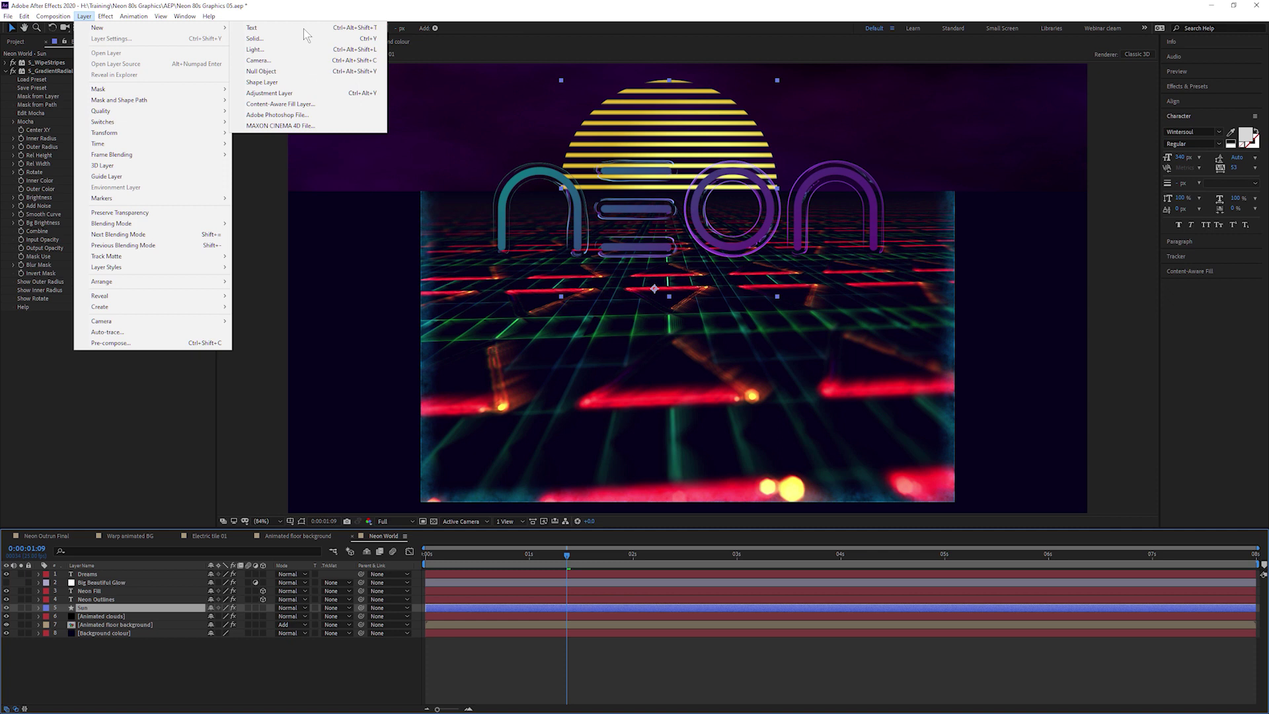
left_click(287, 93)
left_click(105, 16)
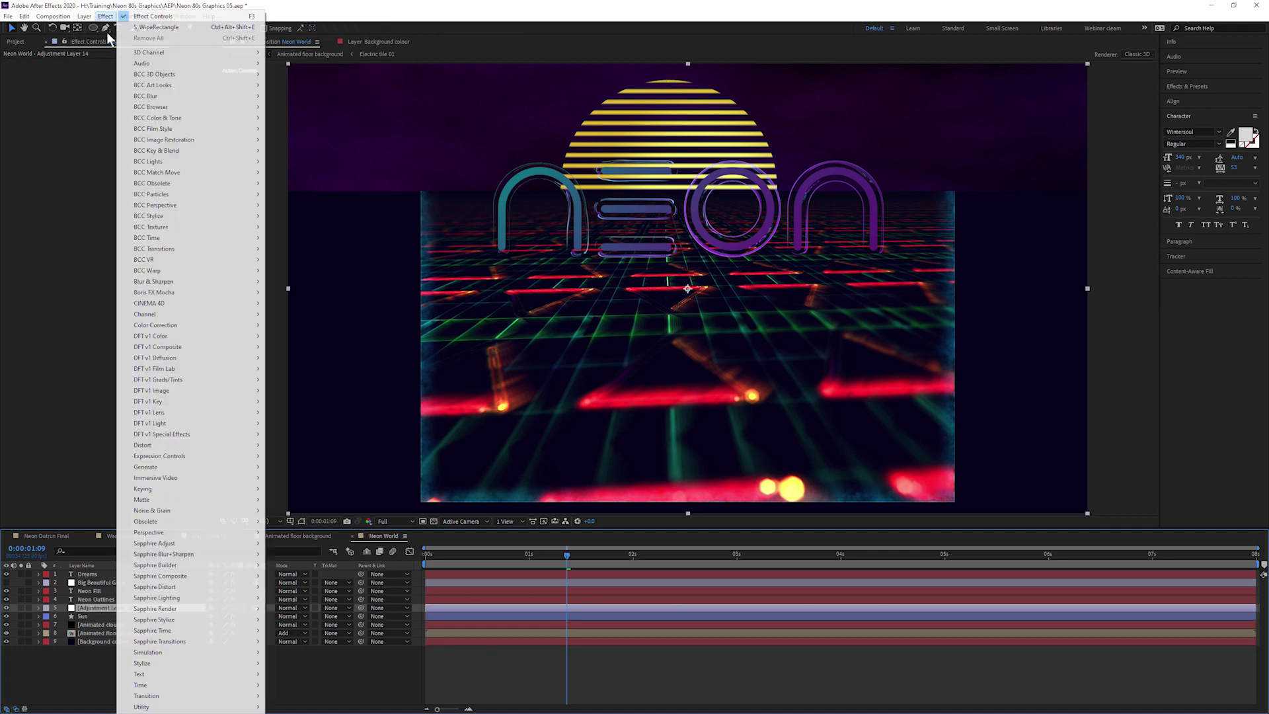
mouse_move(222, 553)
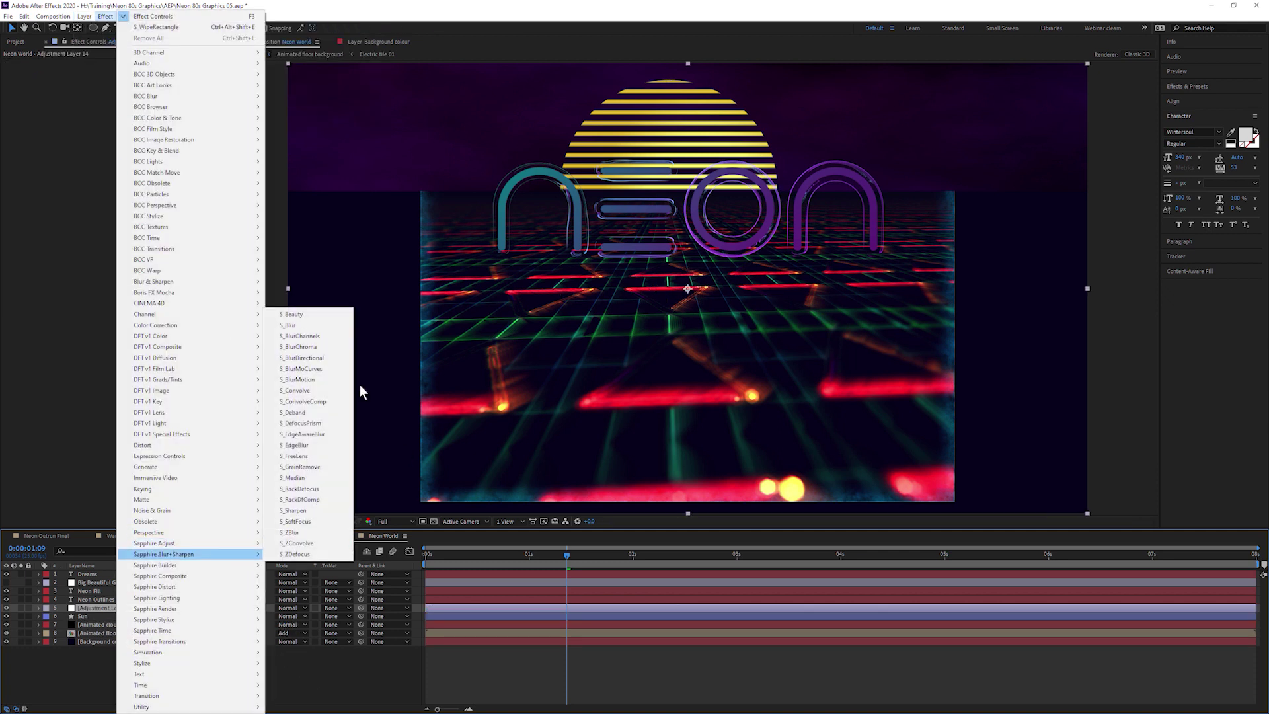
left_click(289, 324)
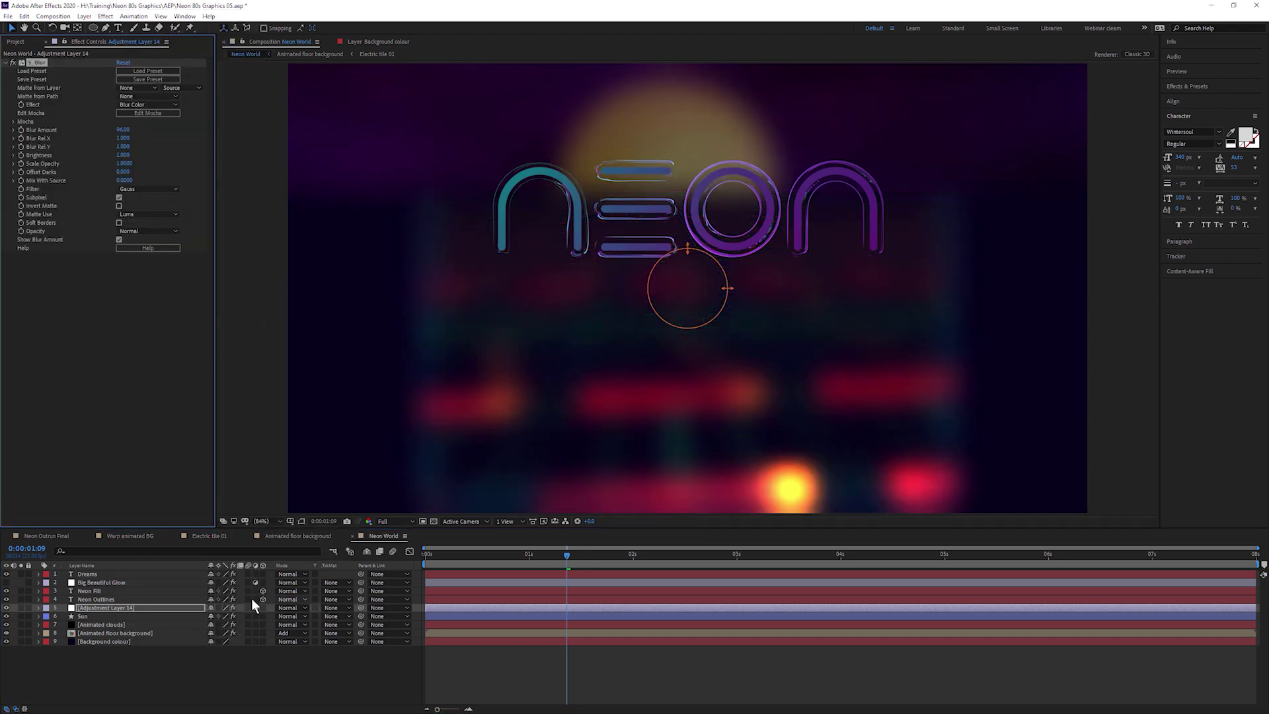
Step: Set the adjustment layer to Add mode, Blur Amount 232, and place it below Sun
left_click(294, 608)
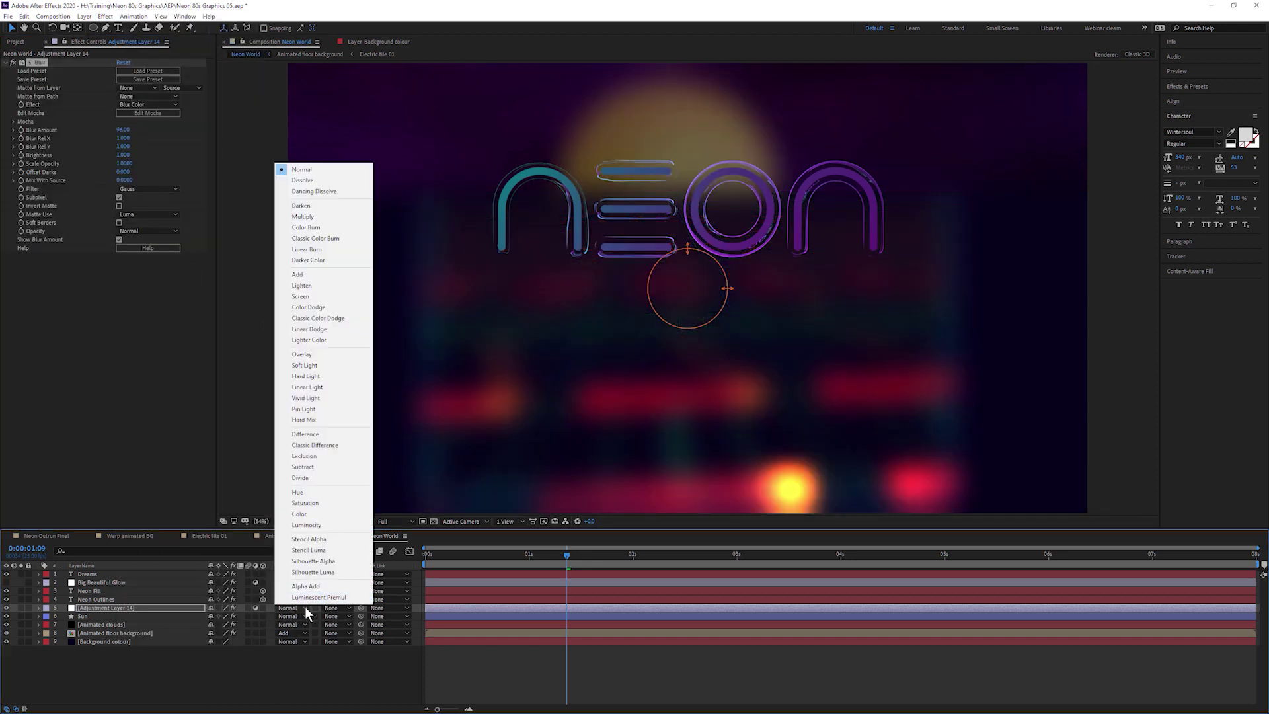
left_click(342, 275)
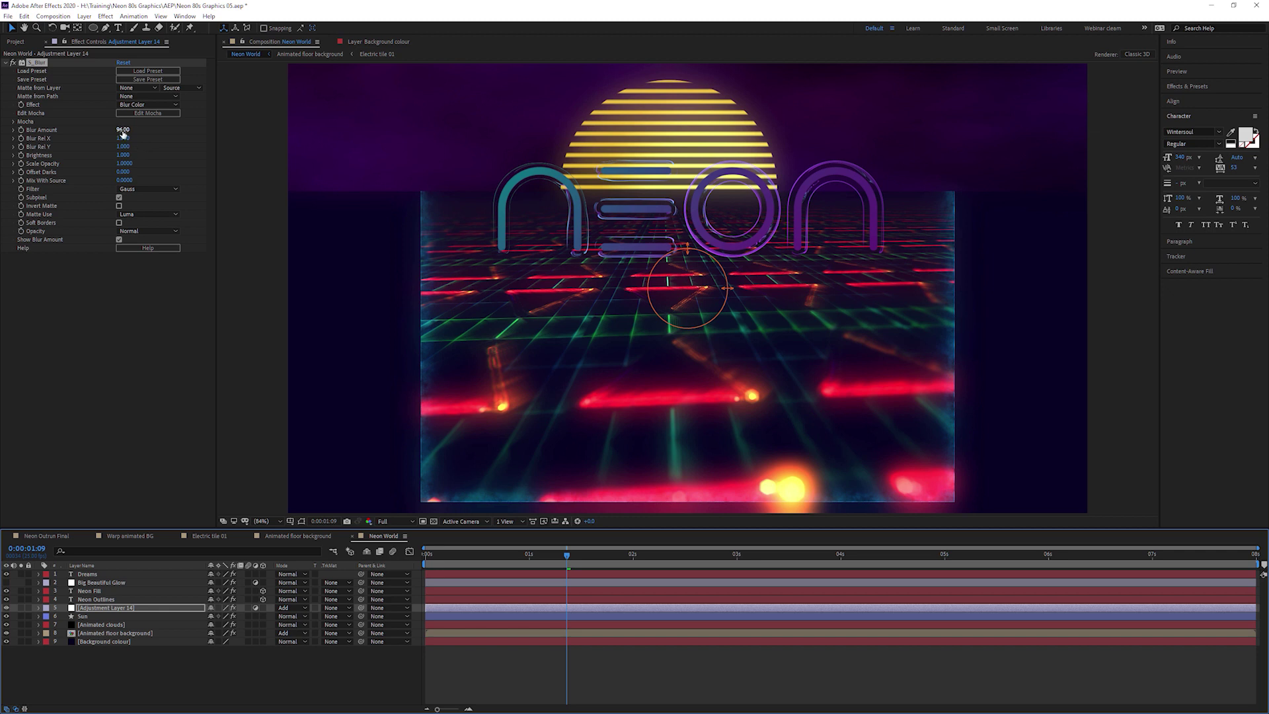
left_click_drag(122, 130, 131, 206)
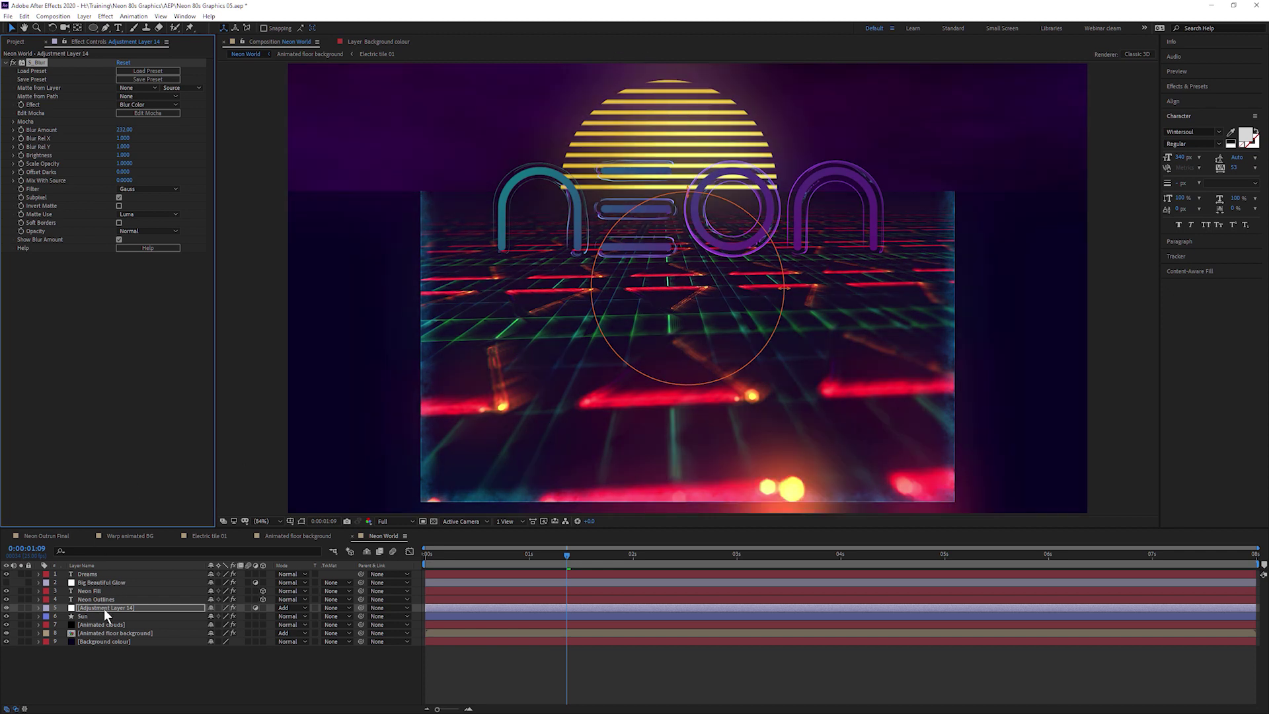
left_click_drag(106, 610, 124, 631)
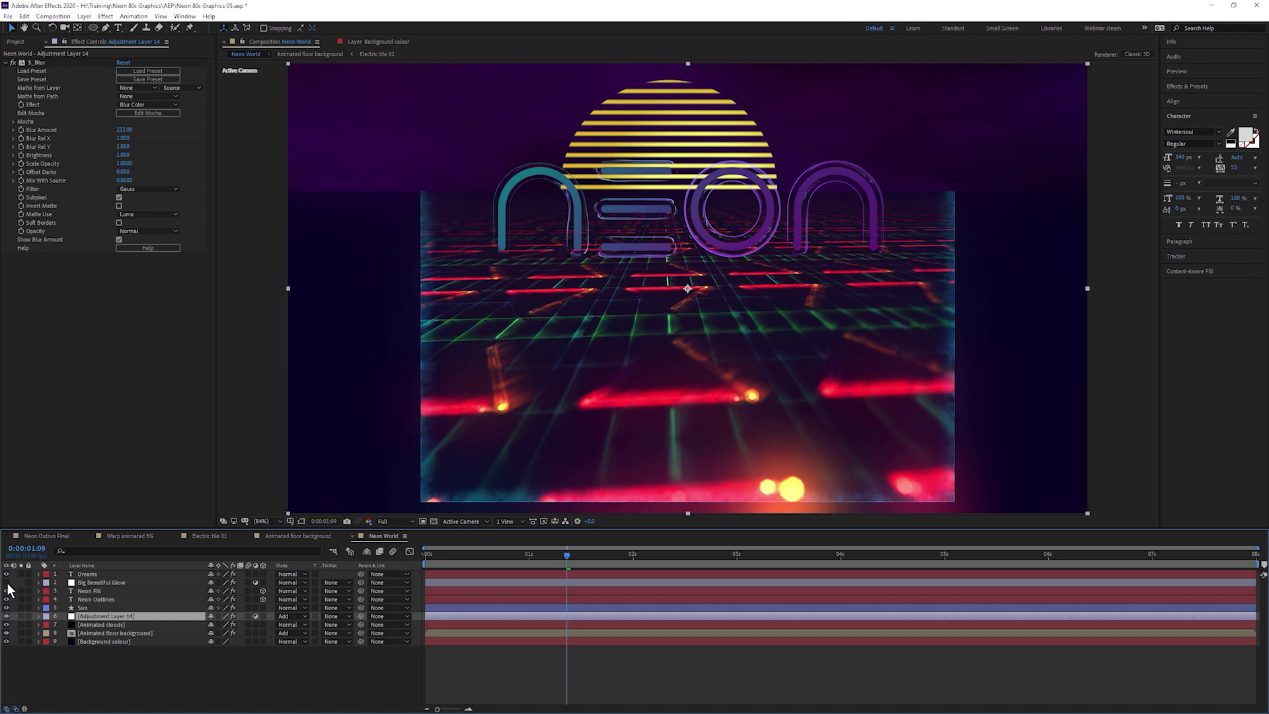
Step: Rename the S_Blur adjustment layer to 'Blur layer'
left_click(99, 583)
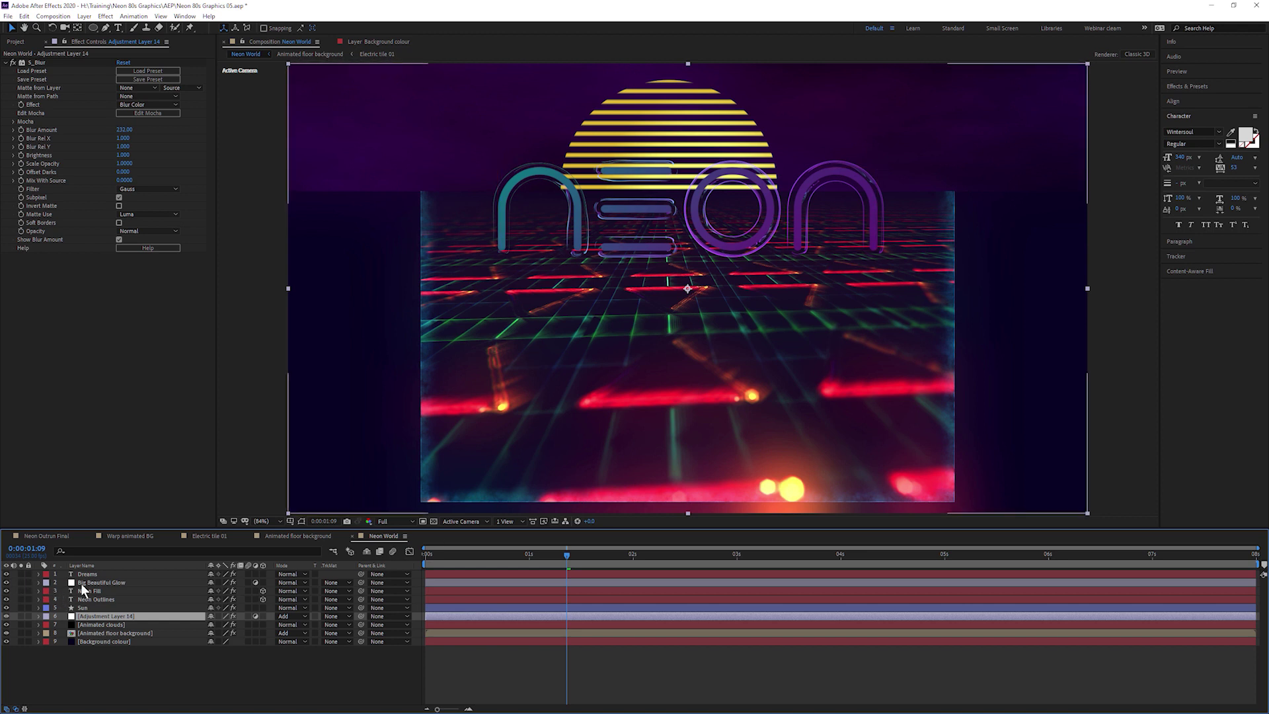
left_click(101, 616)
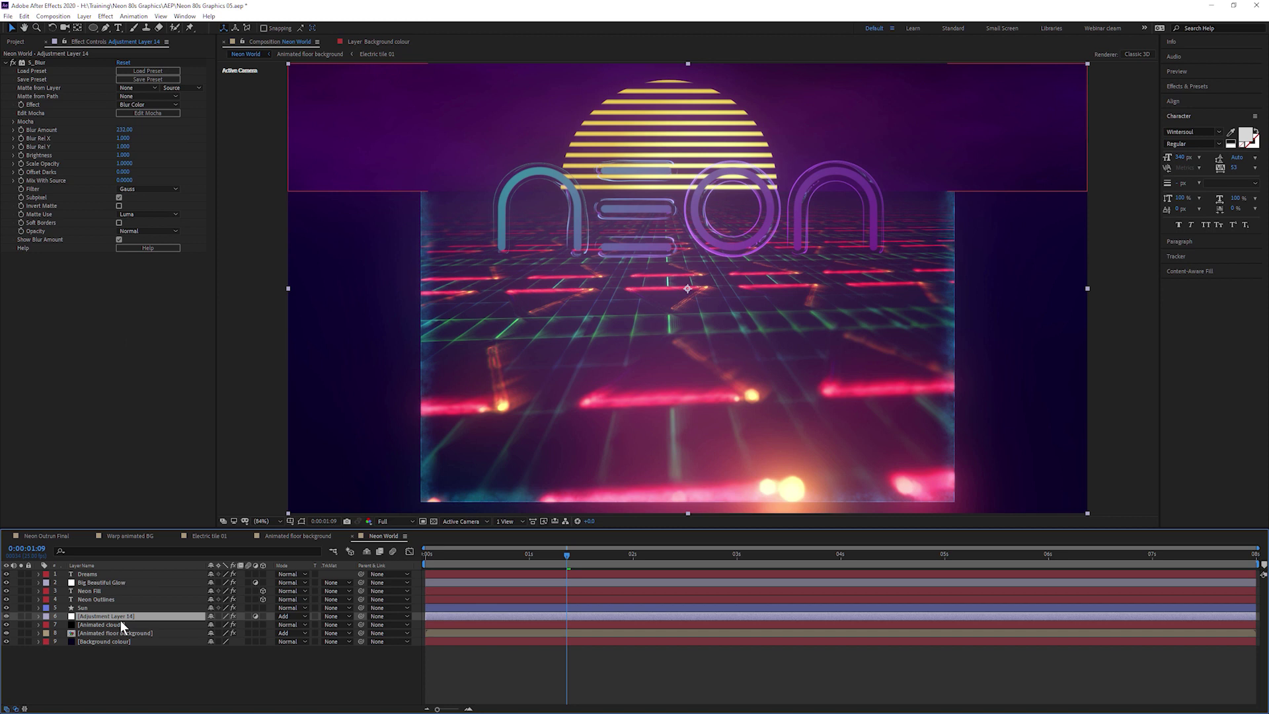
key("Return")
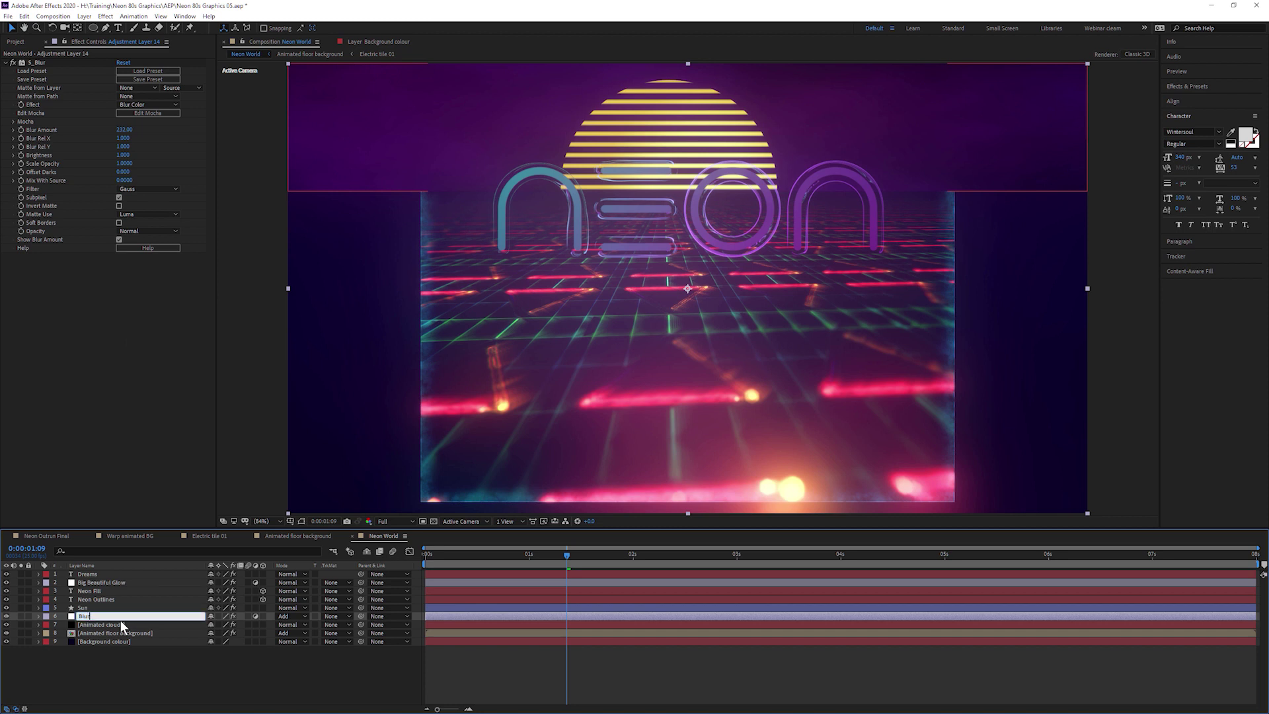
type("Blur layer")
key("Return")
Step: Try the Blur layer's Opacity at 50%, then undo back to 100%
left_click(664, 555)
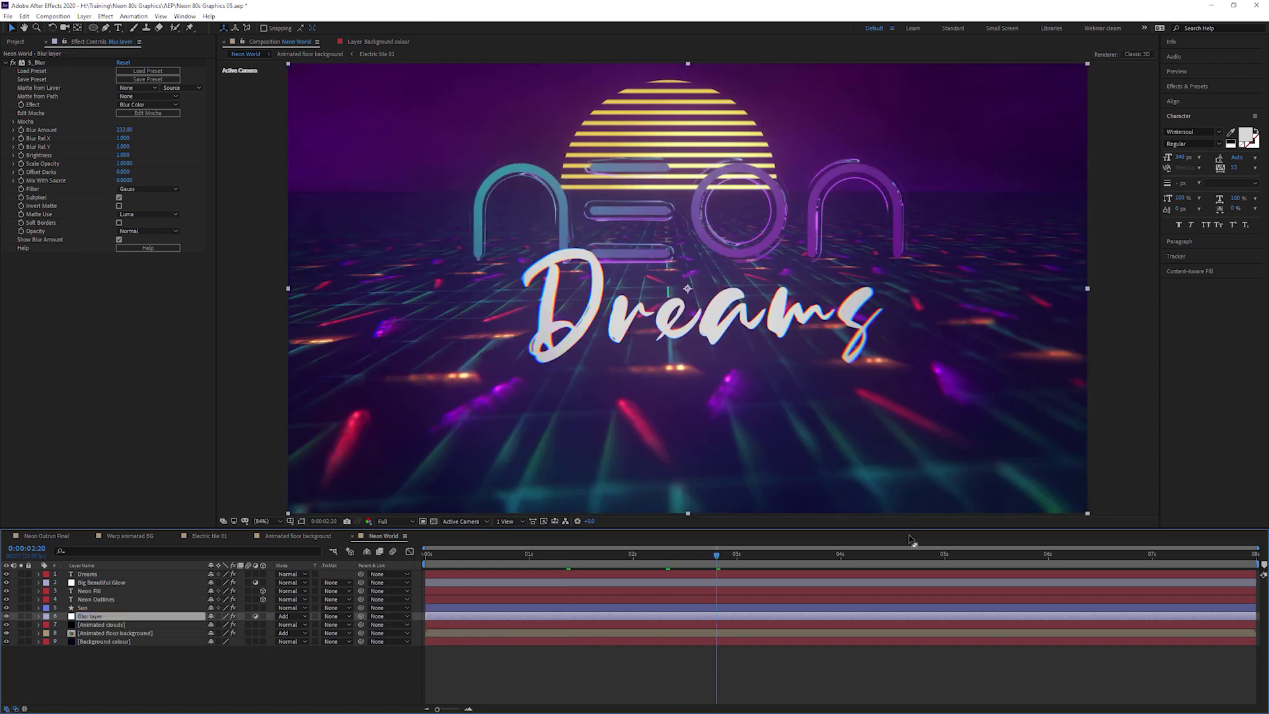
key("t")
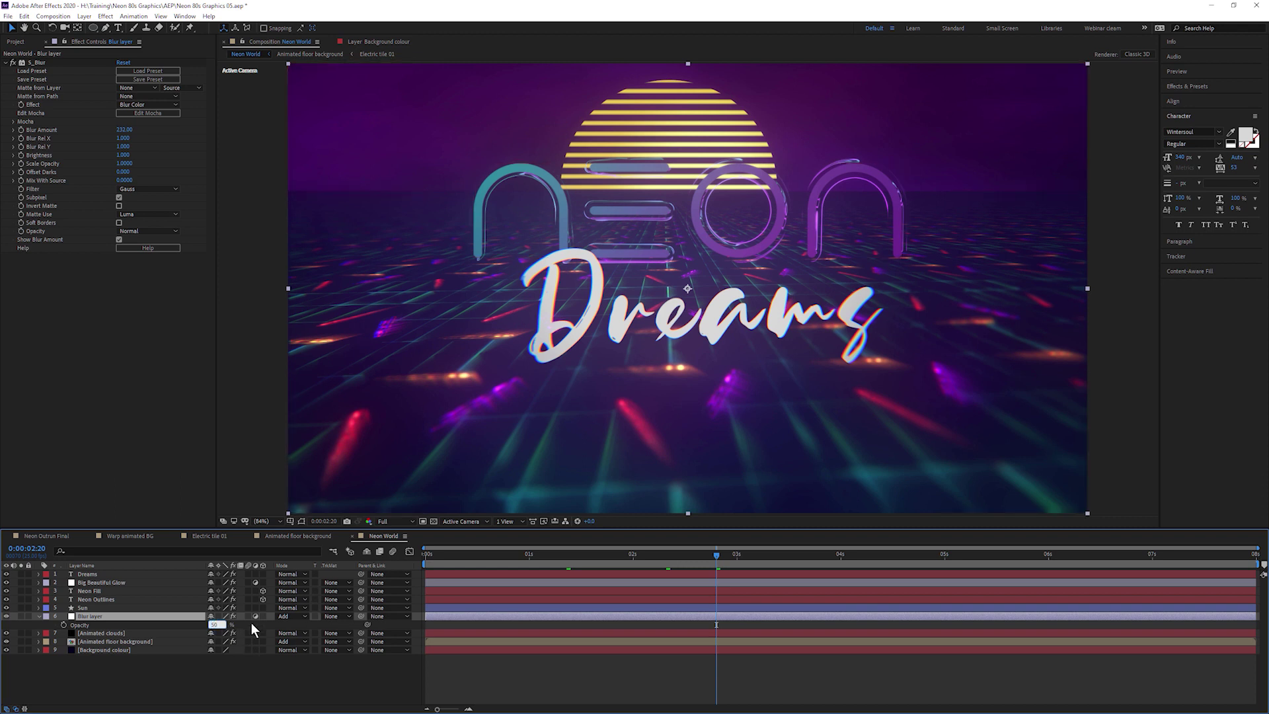
type("50")
key("Return")
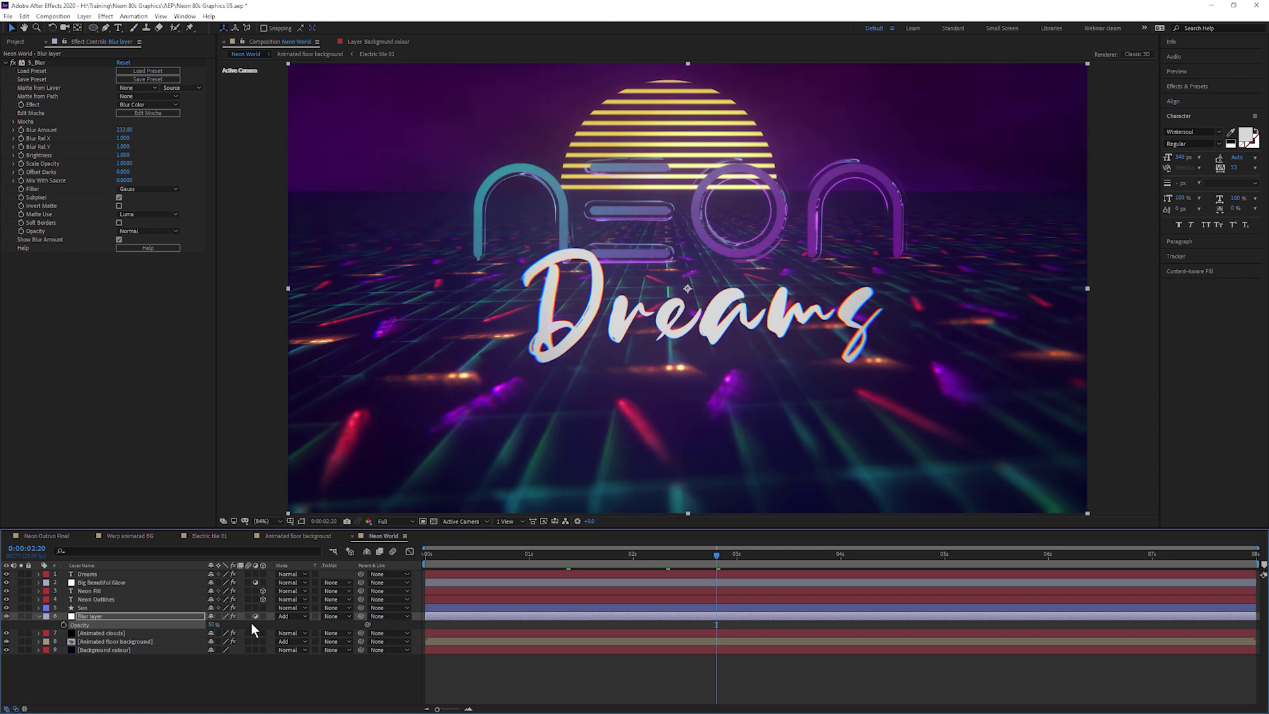
key("ctrl+z")
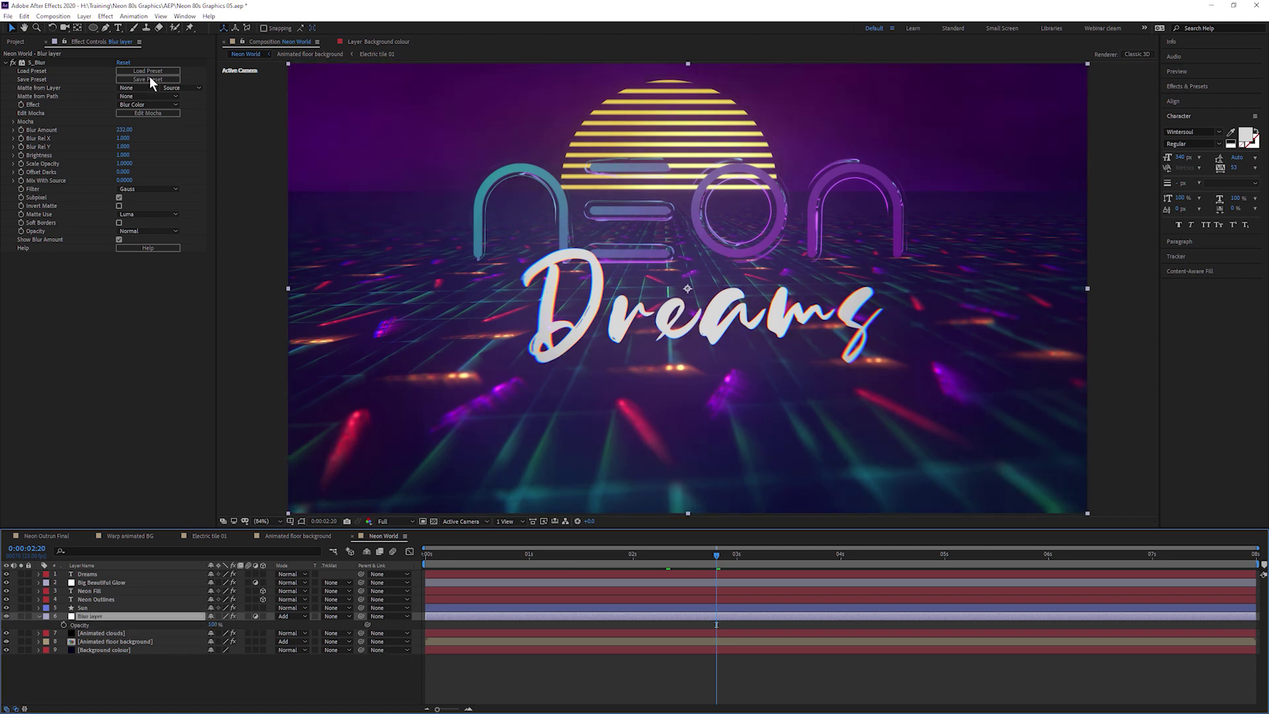
Step: Add Curves to the Blur layer and bend the Red channel curve near its middle
left_click(105, 16)
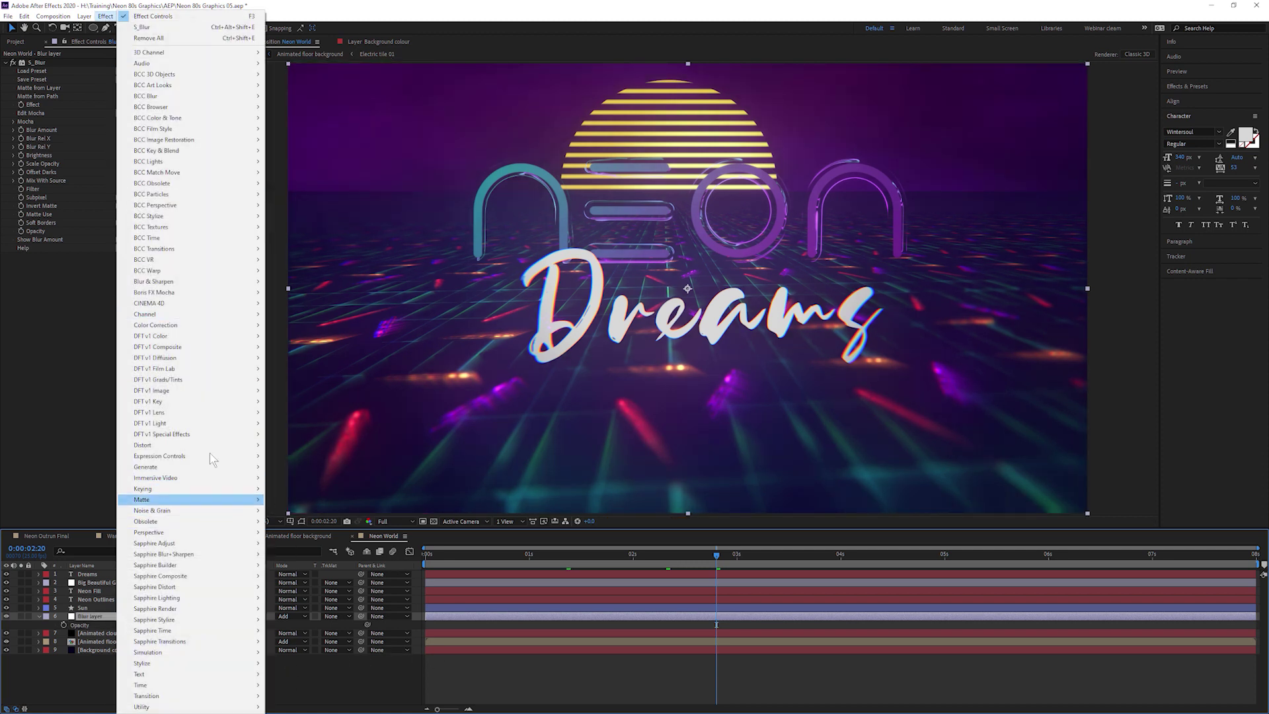
mouse_move(205, 325)
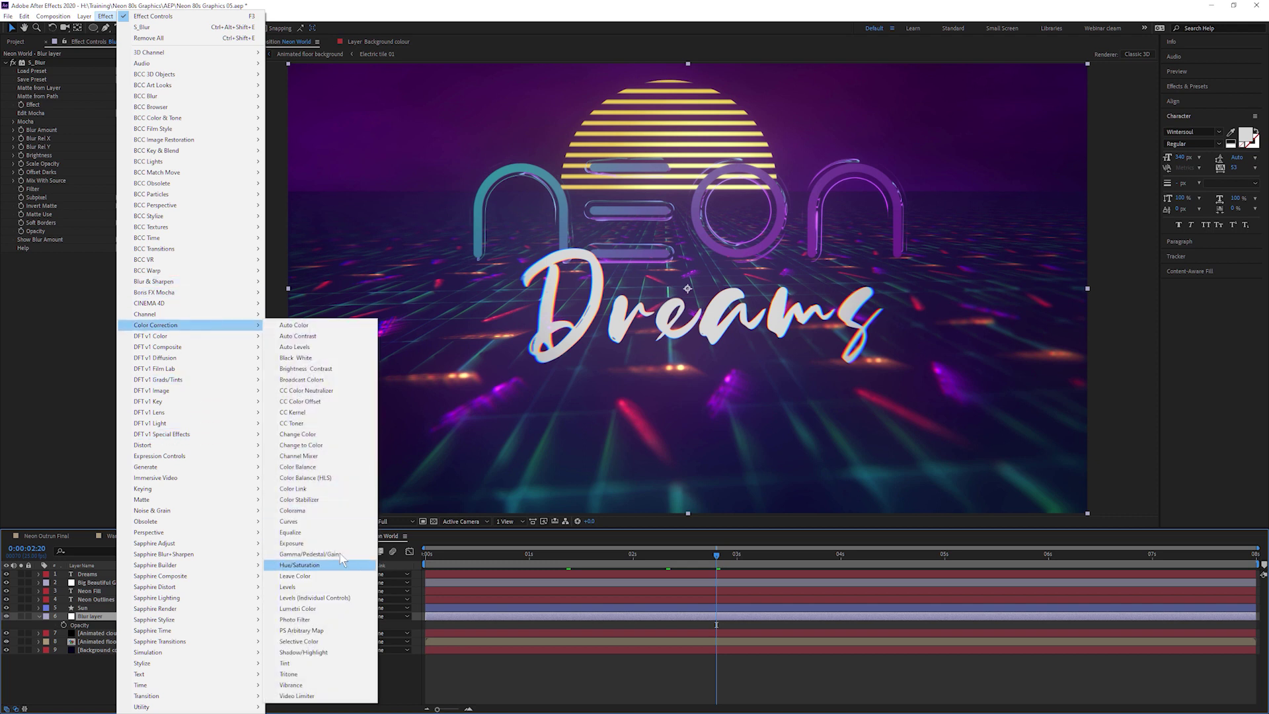
left_click(330, 523)
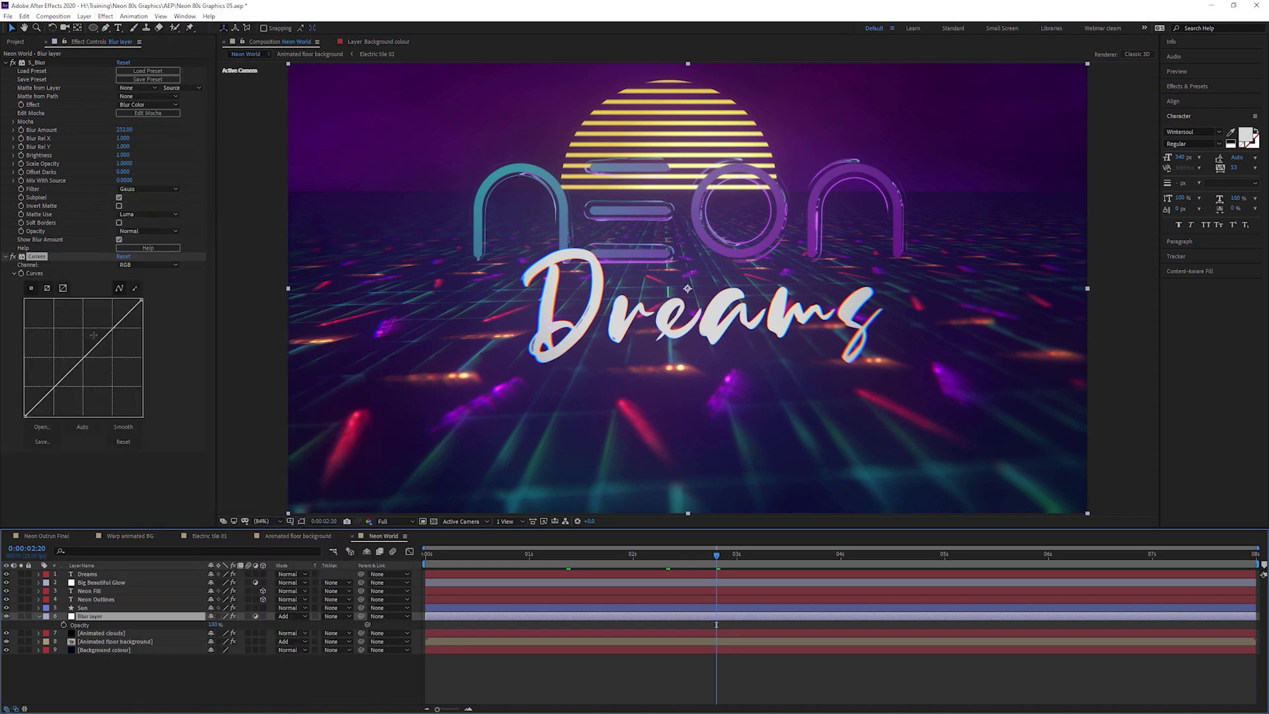
left_click_drag(55, 392, 52, 392)
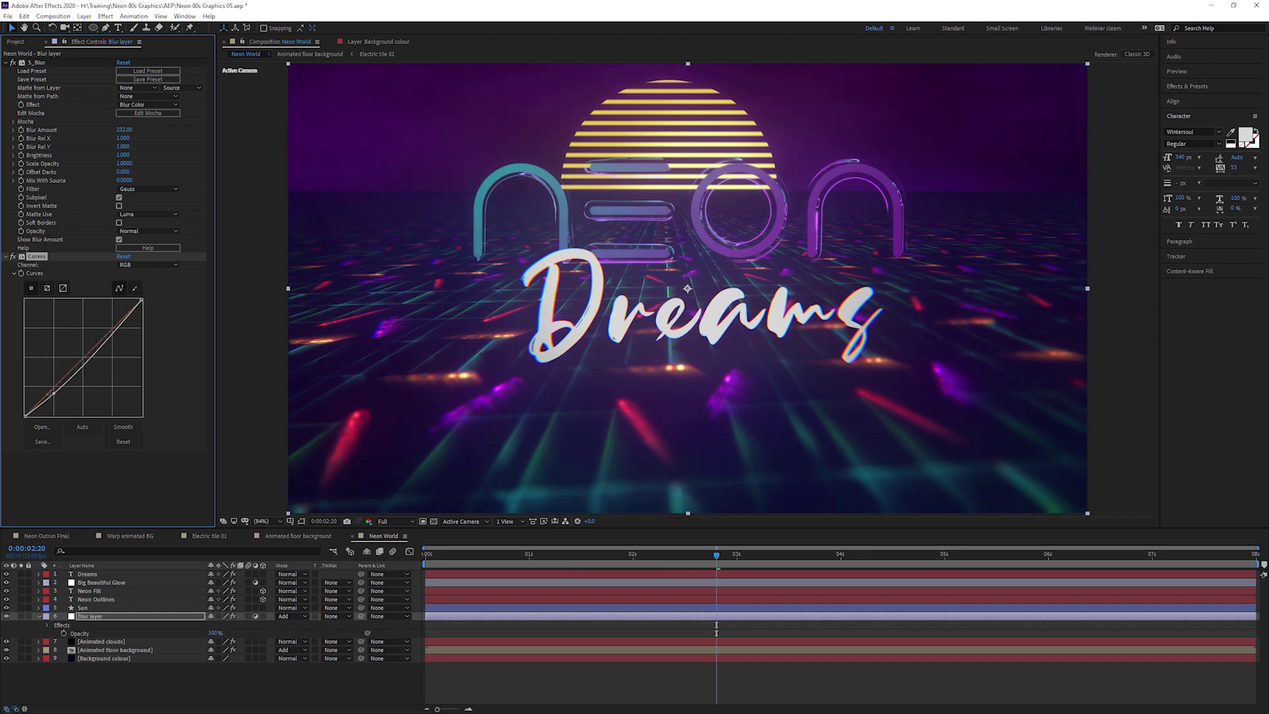
left_click(132, 265)
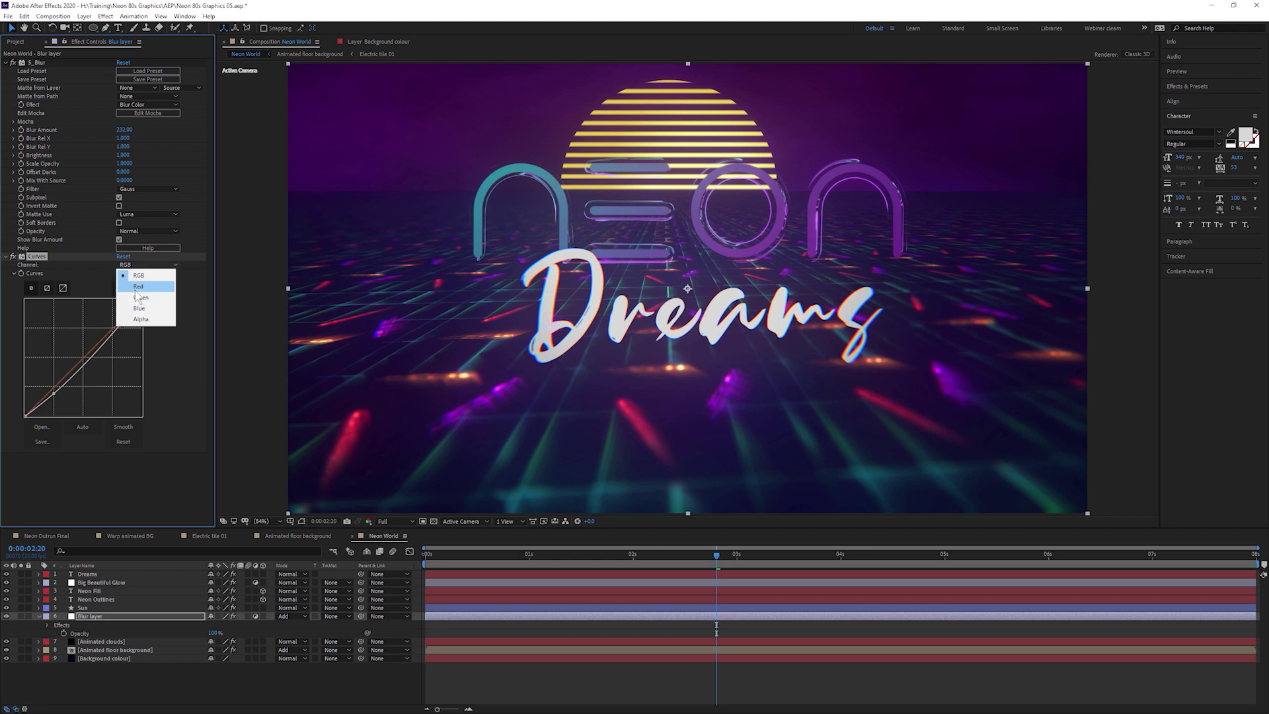
left_click(140, 286)
left_click(85, 353)
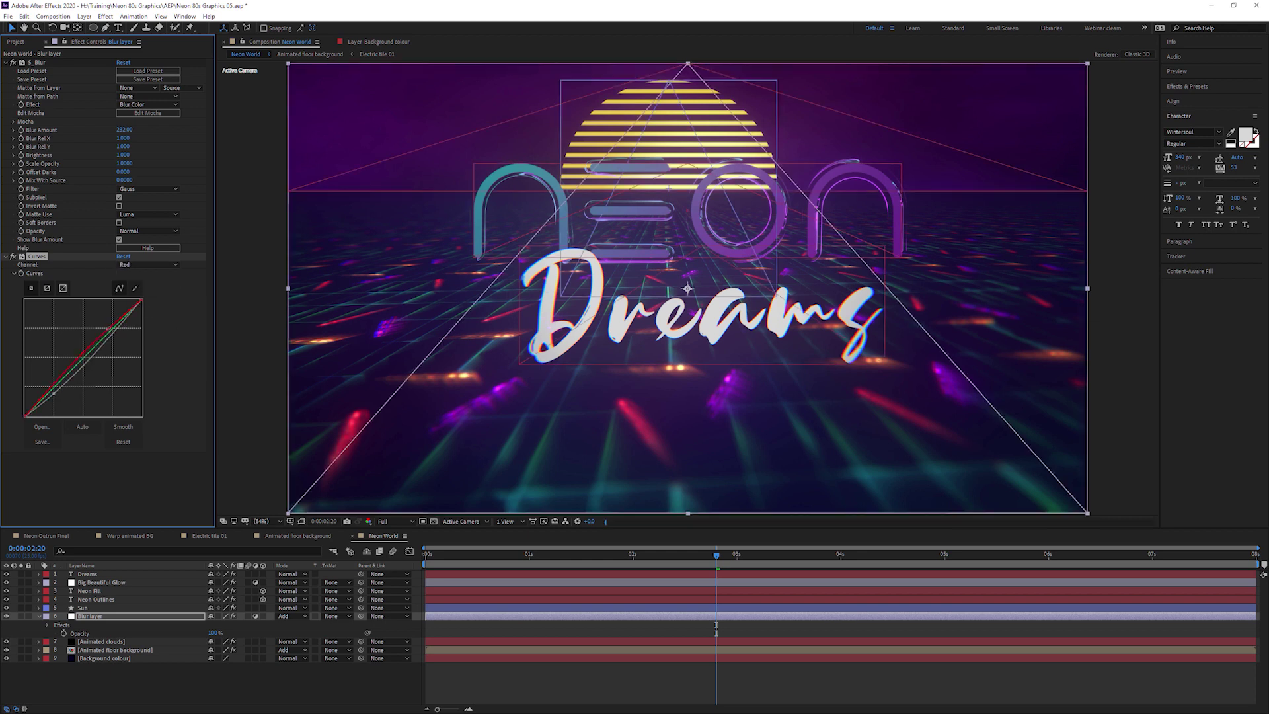
Step: Reshape the Blue channel curve, raise a lower RGB curve point, and collapse the layer
left_click(148, 265)
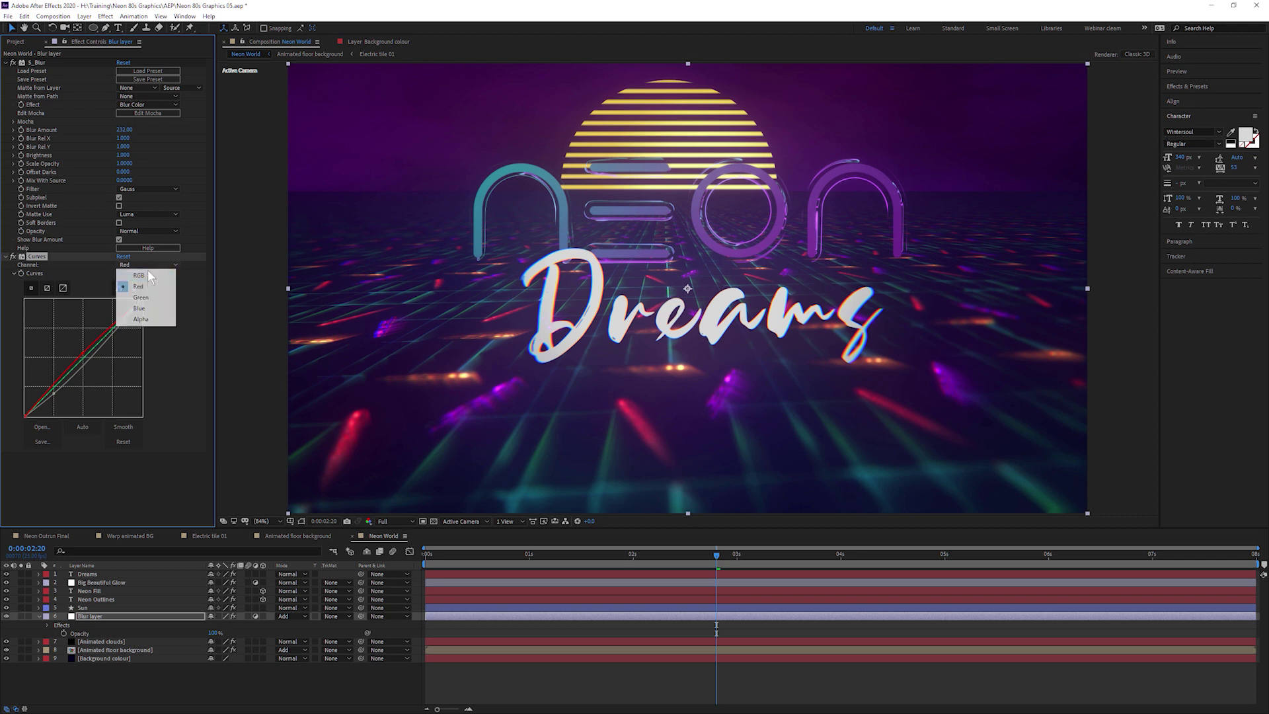
left_click(150, 308)
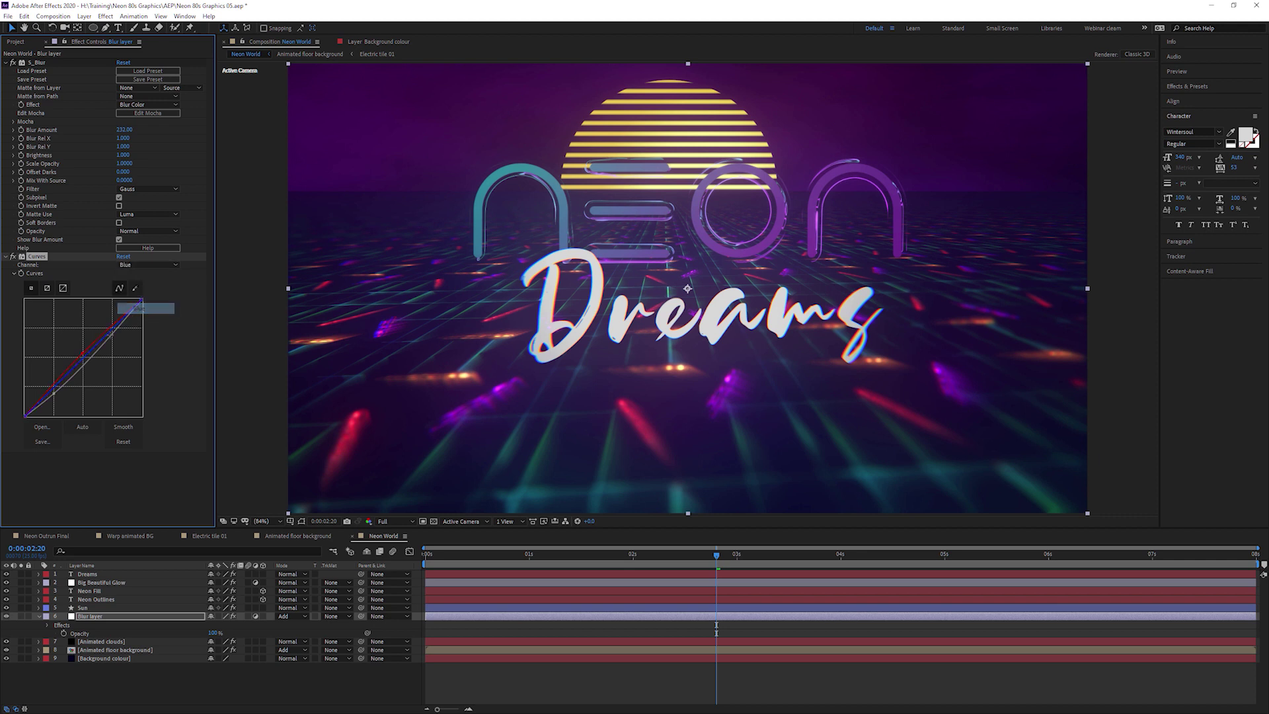
left_click_drag(82, 360, 93, 347)
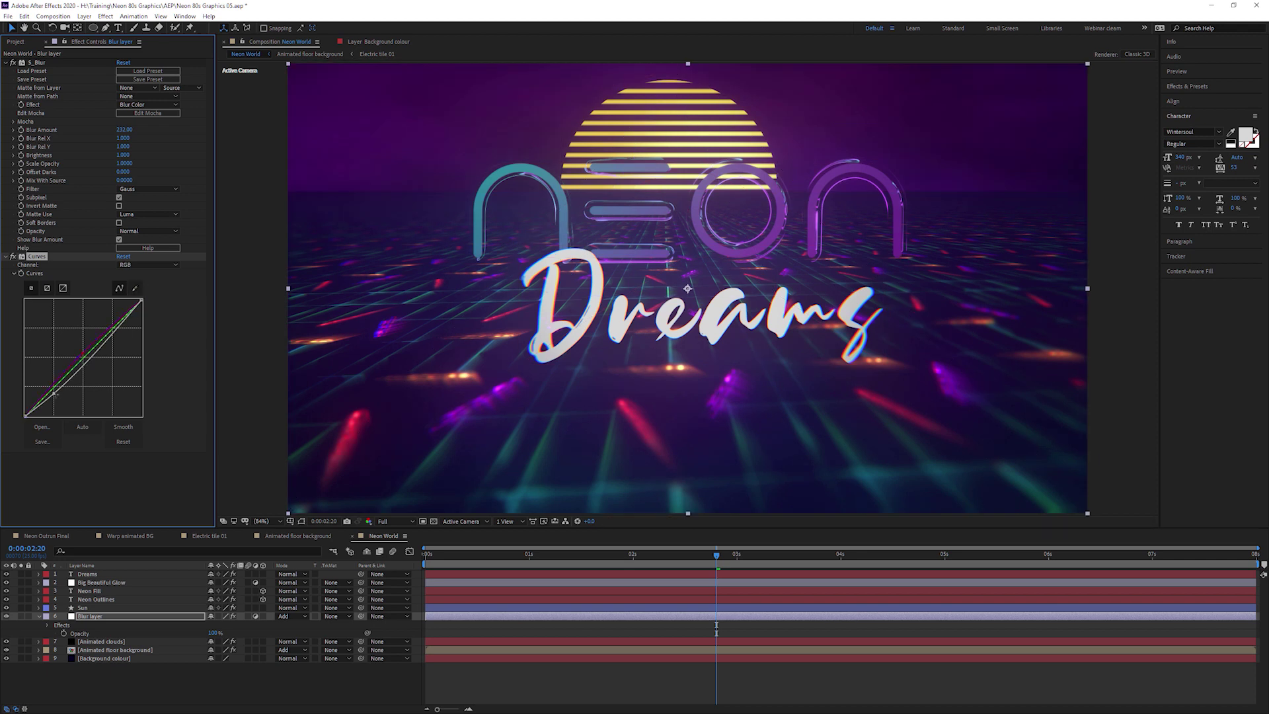
left_click_drag(58, 392, 60, 397)
left_click_drag(58, 396, 86, 372)
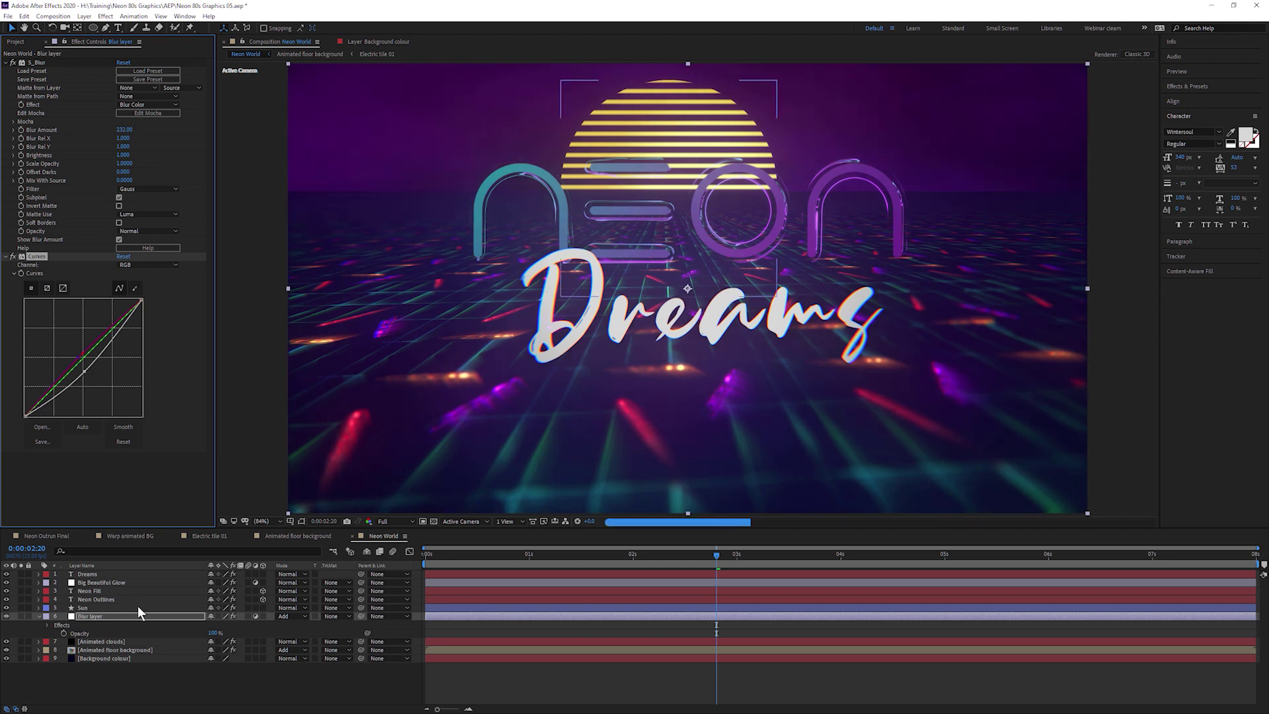
left_click(38, 616)
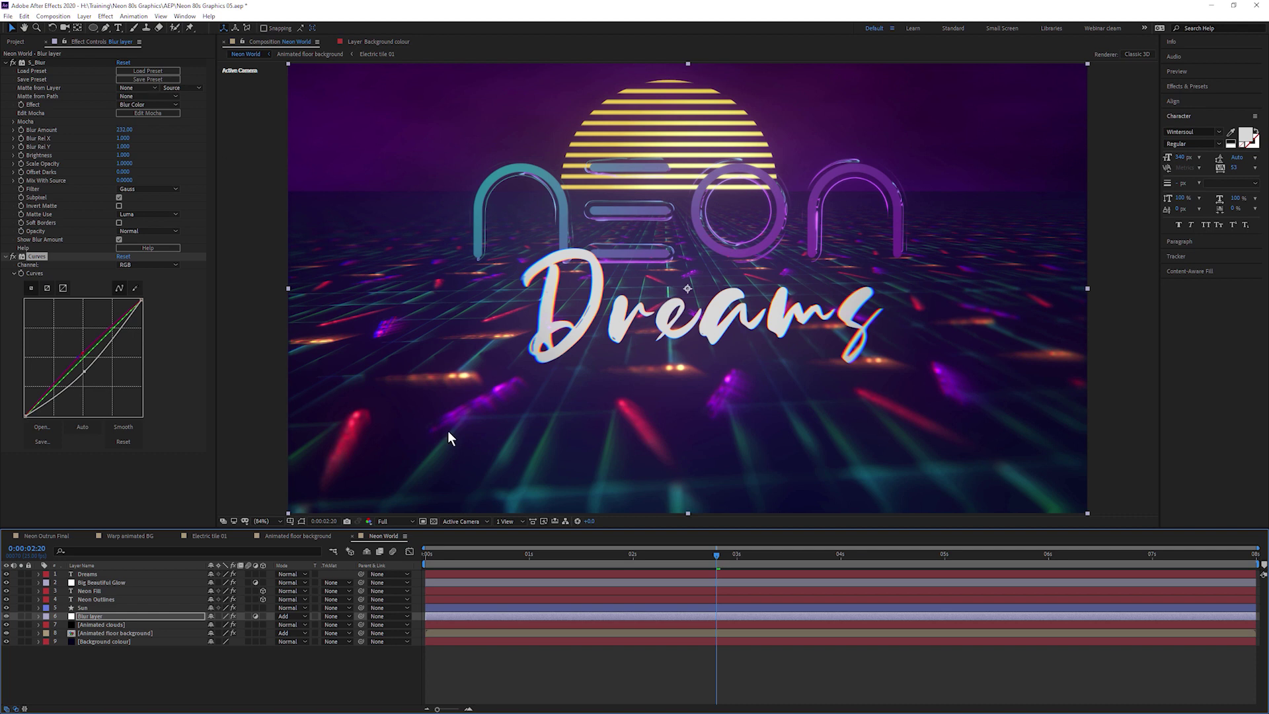
Step: Create an adjustment layer at the top of the stack named 'Film Effect'
left_click(105, 16)
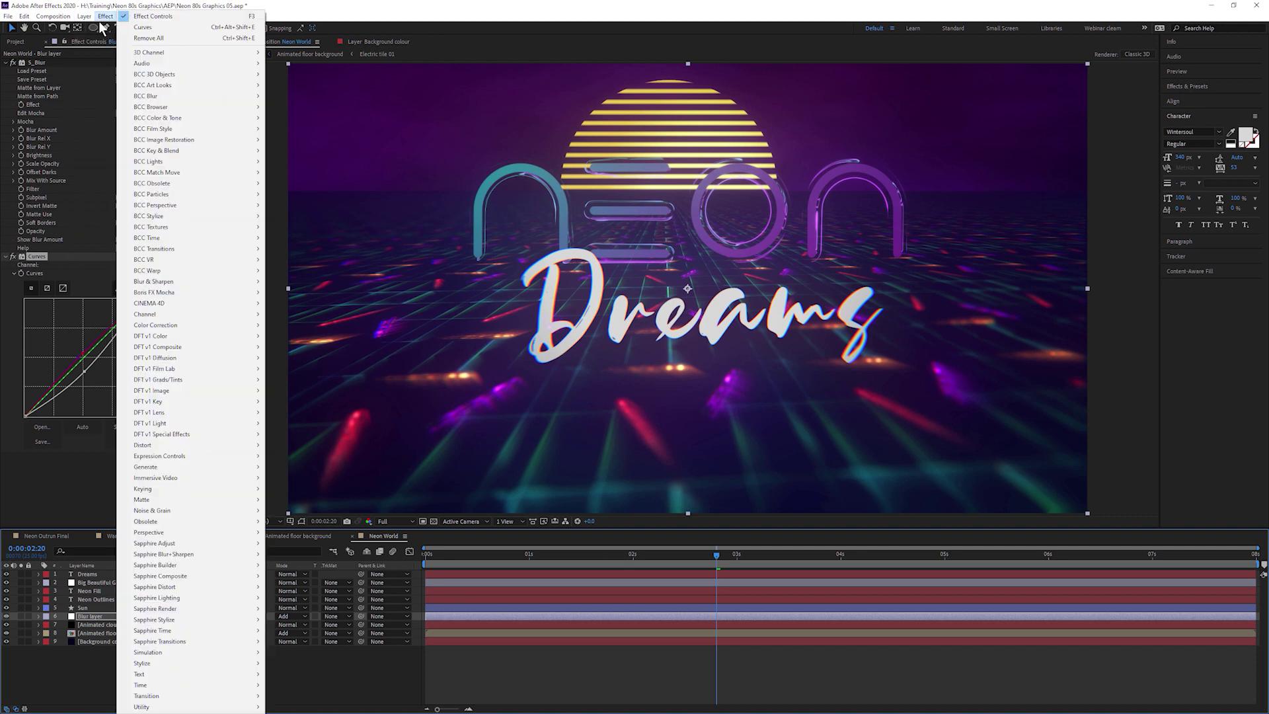
mouse_move(84, 16)
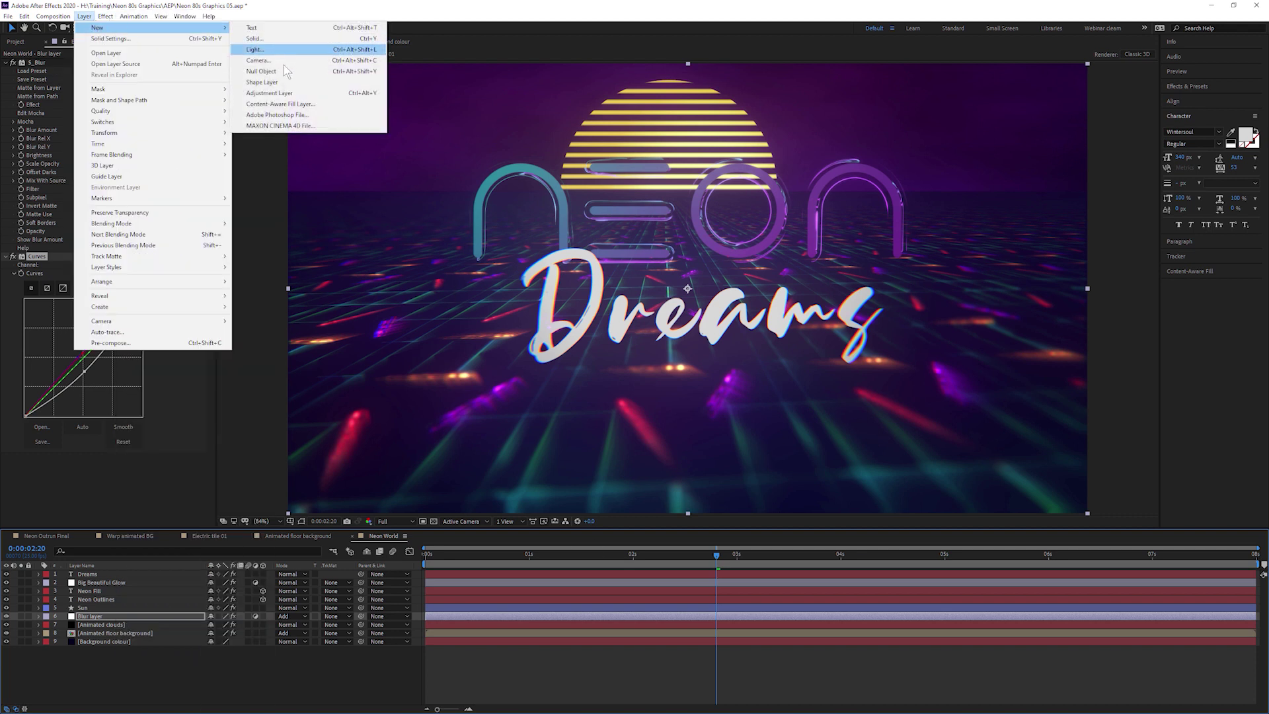
left_click(264, 93)
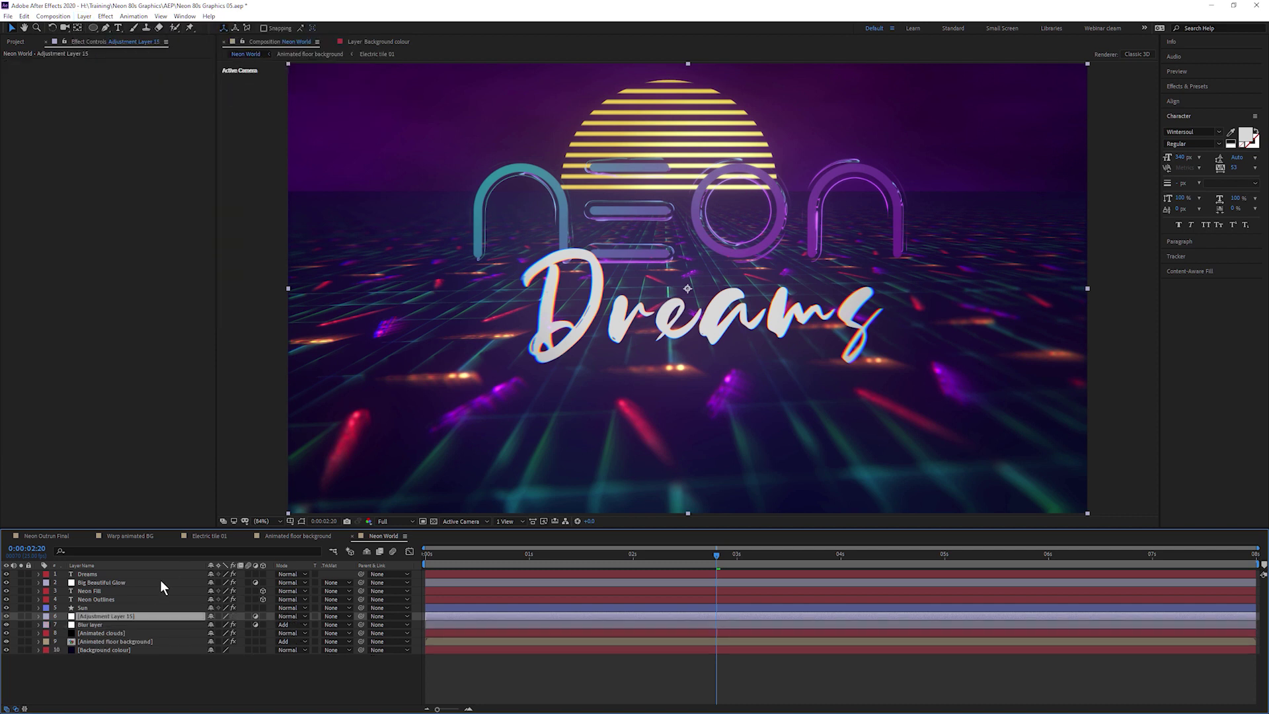
left_click_drag(121, 616, 142, 571)
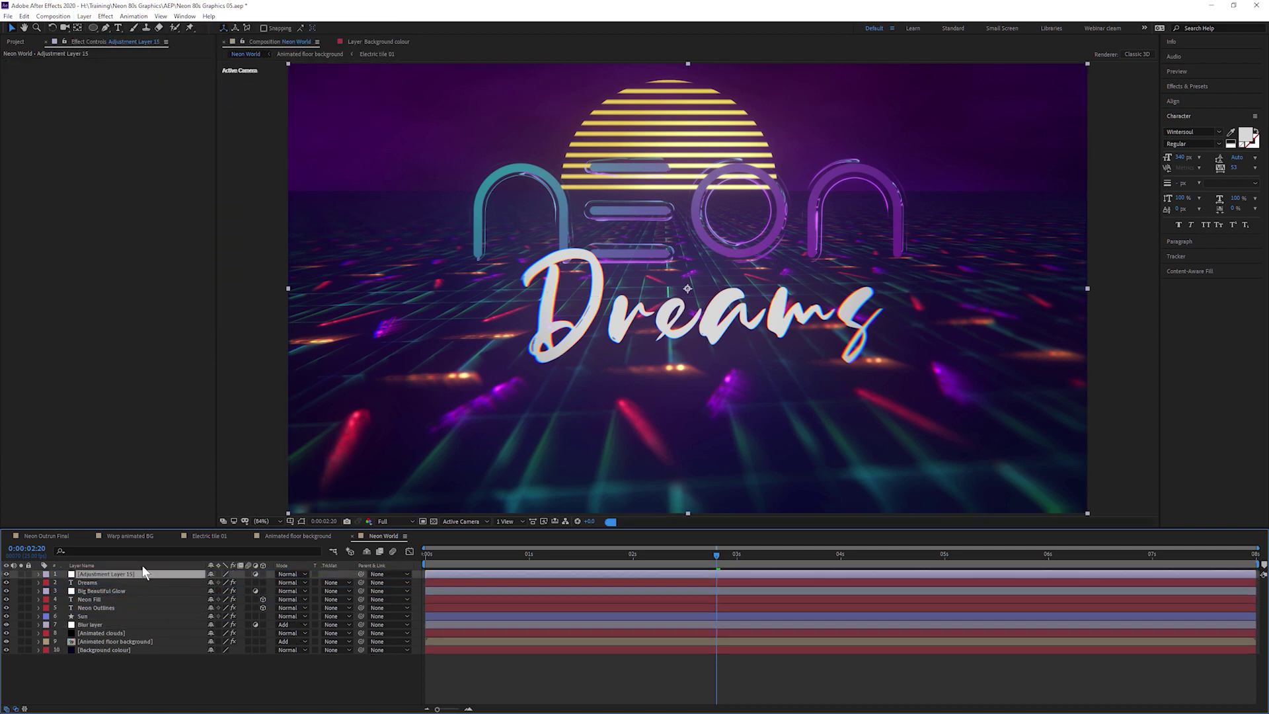
key("Return")
type("Film")
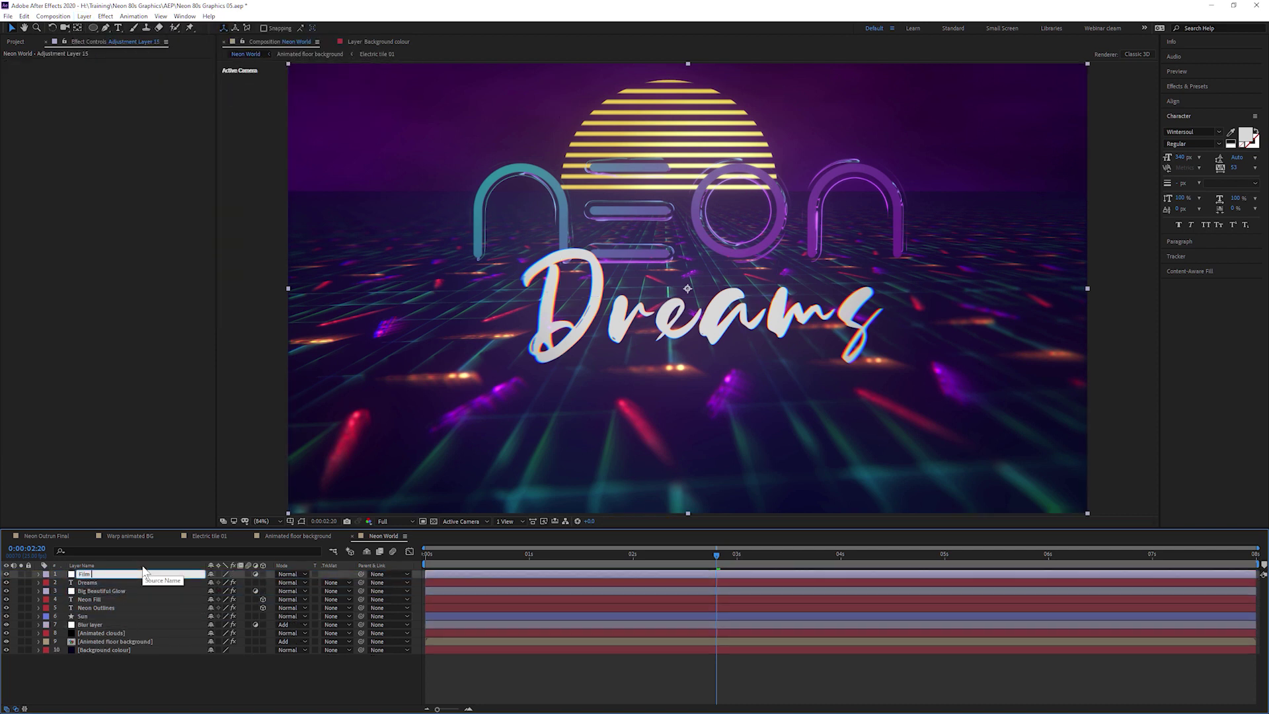
type(" Effect")
key("Return")
Step: Turn off the Title/Action Safe guides in the viewer
key("apostrophe")
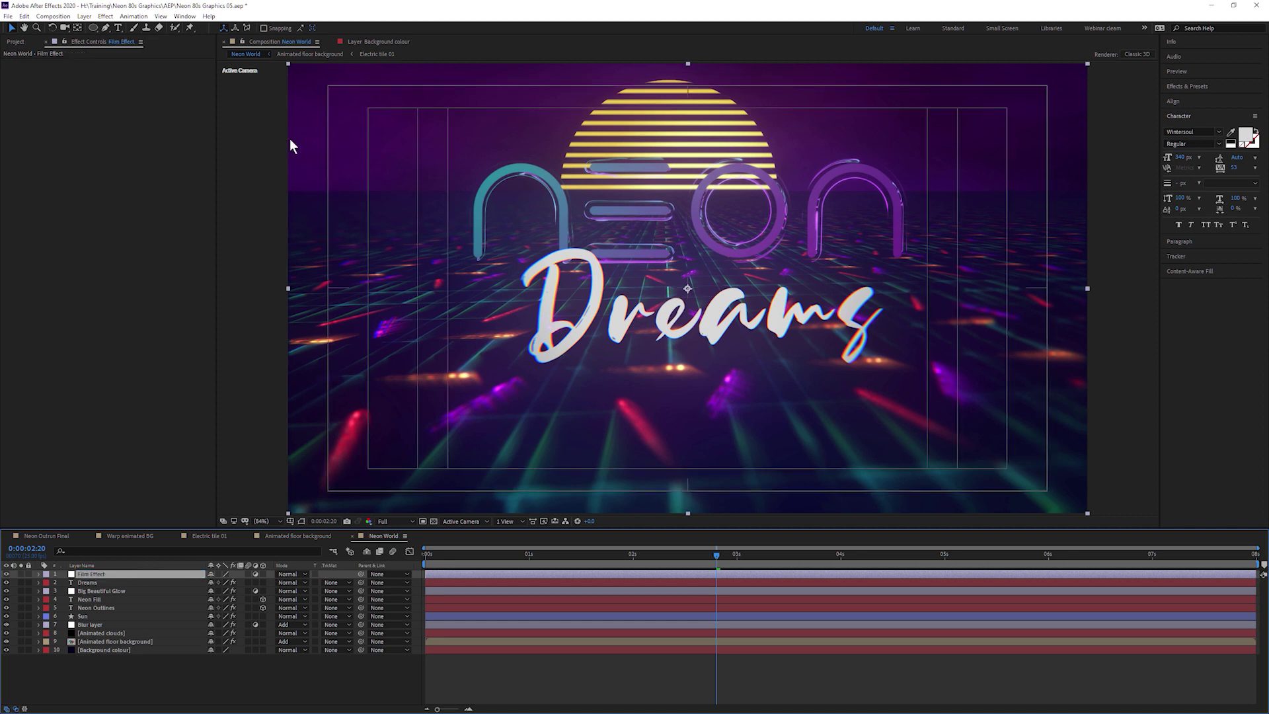
left_click(291, 520)
left_click(313, 528)
left_click(105, 16)
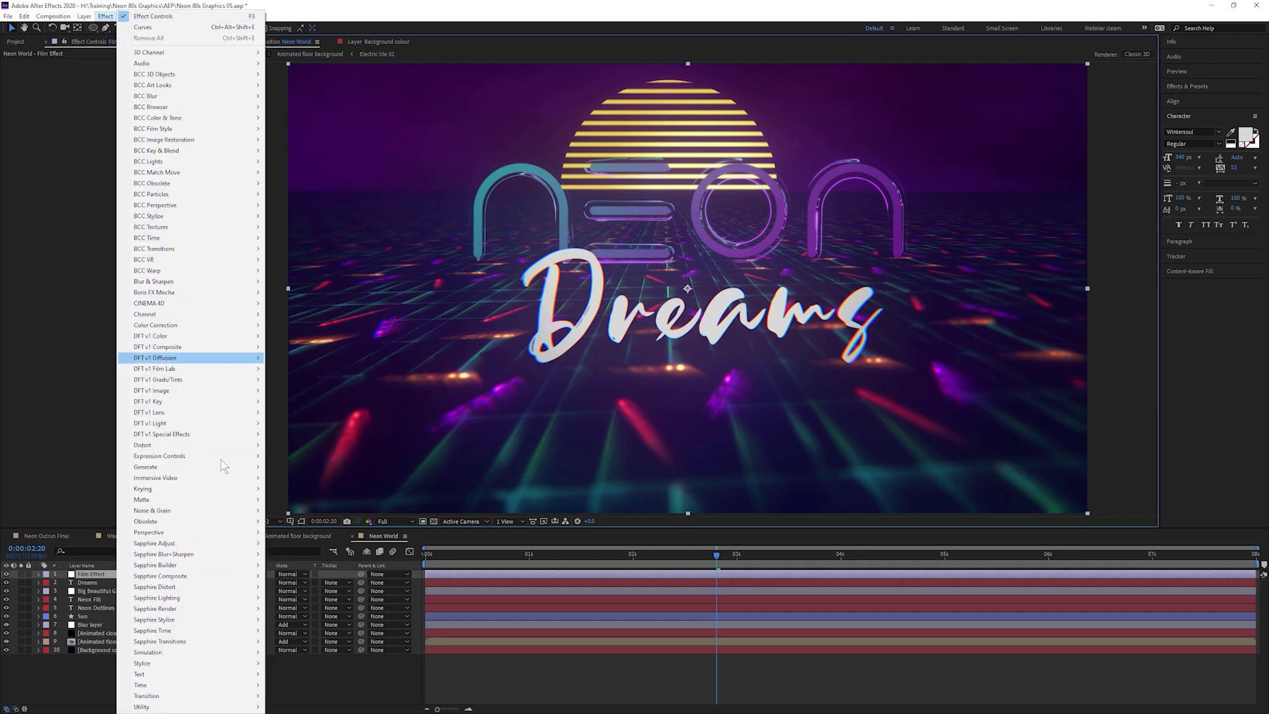
Step: Apply Sapphire S_FilmEffect to the Film Effect layer with Kodak 5284 negative and Kodak 5386 print stocks
mouse_move(224, 621)
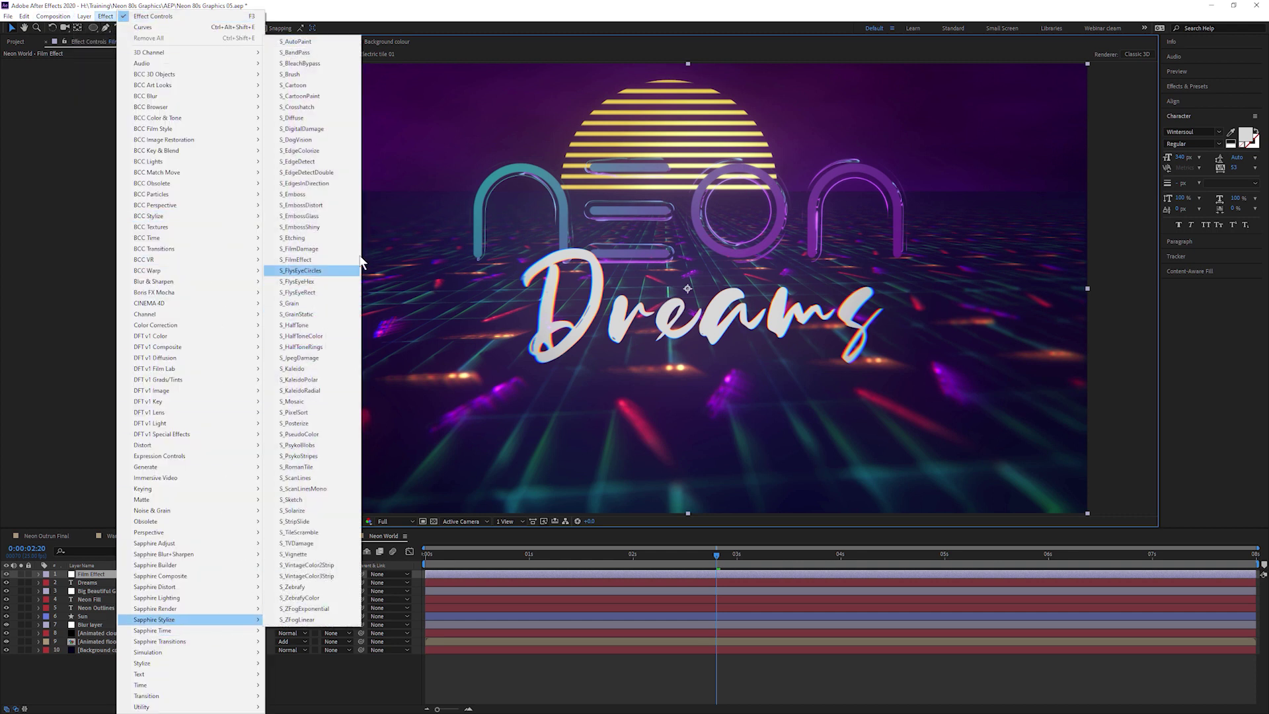
left_click(319, 259)
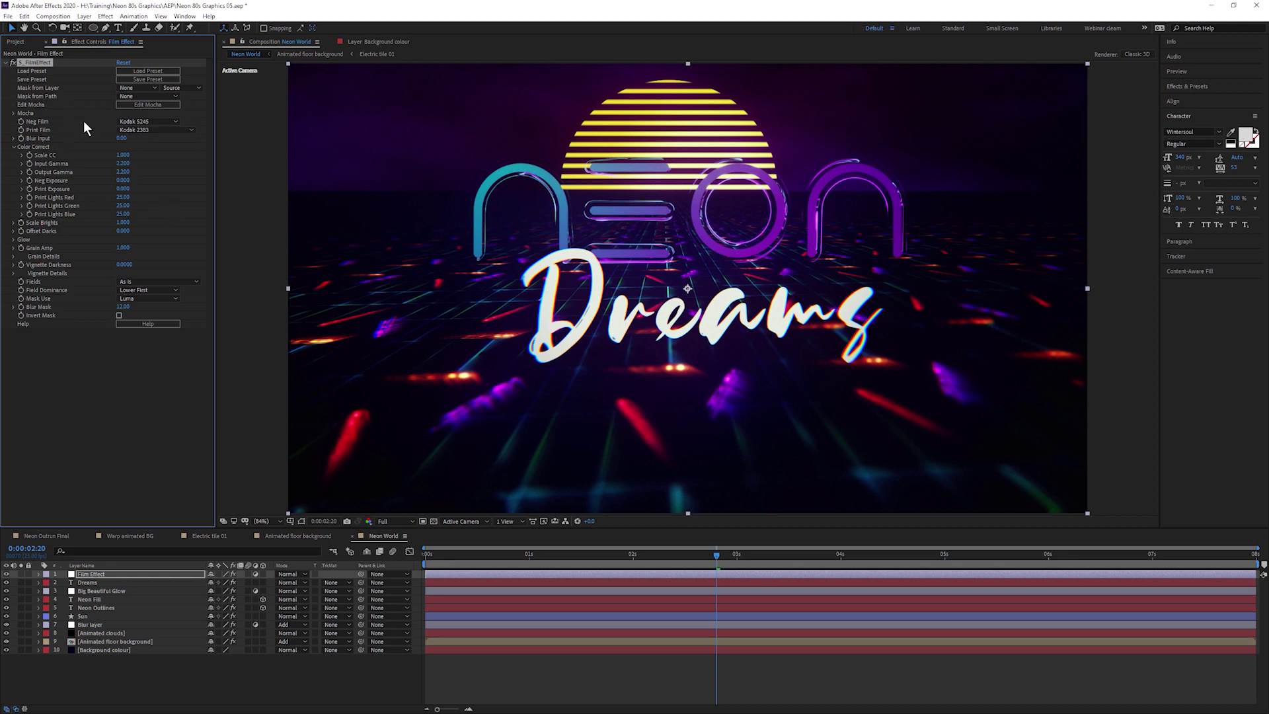
left_click(166, 123)
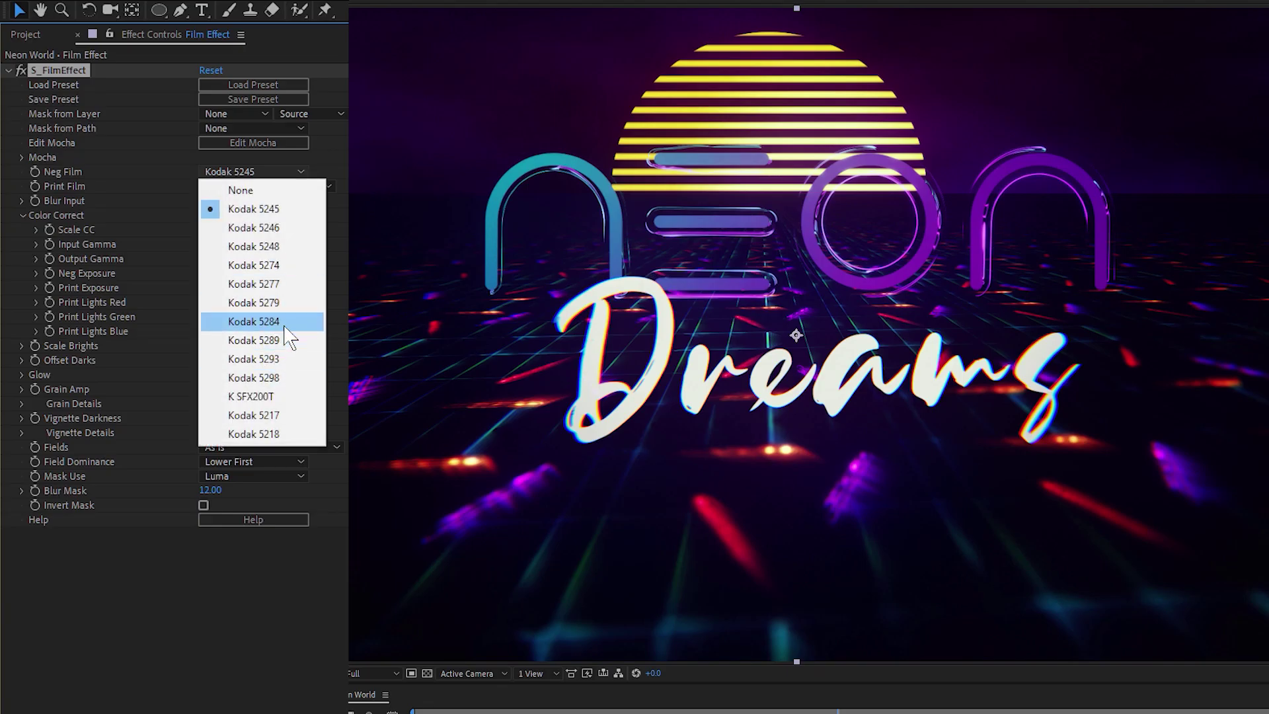
left_click(165, 213)
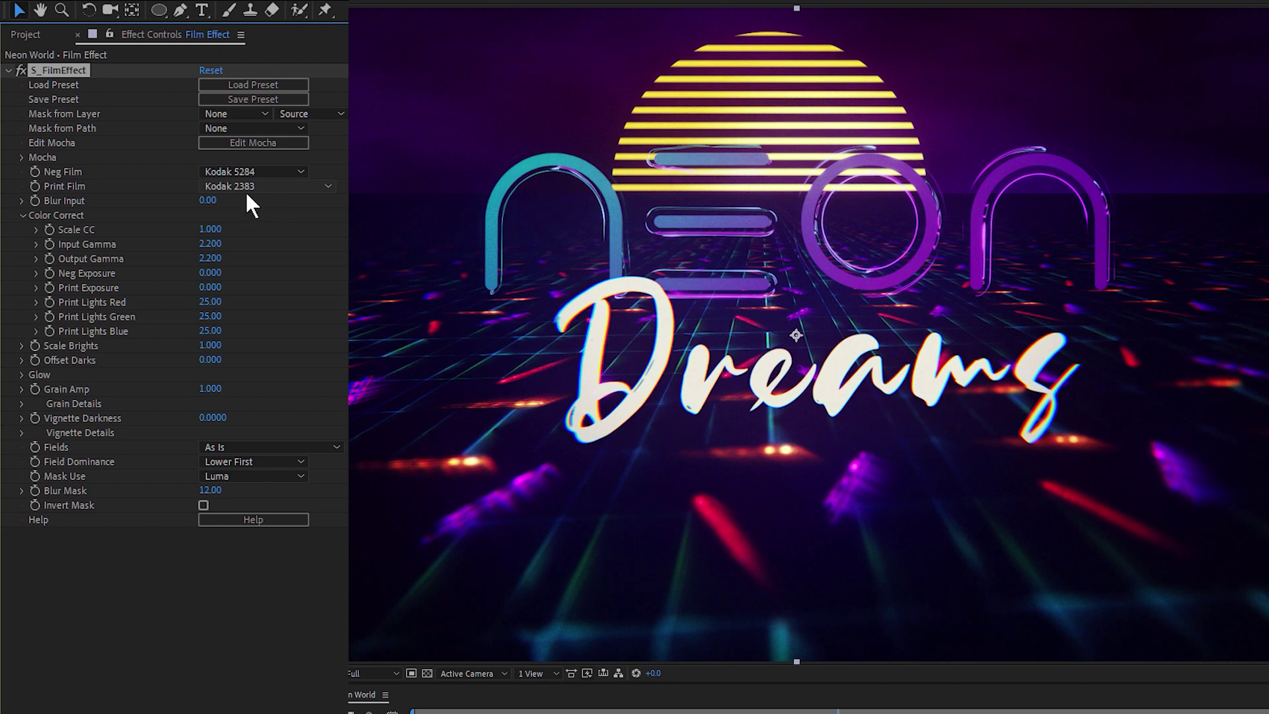
left_click(270, 189)
left_click(281, 281)
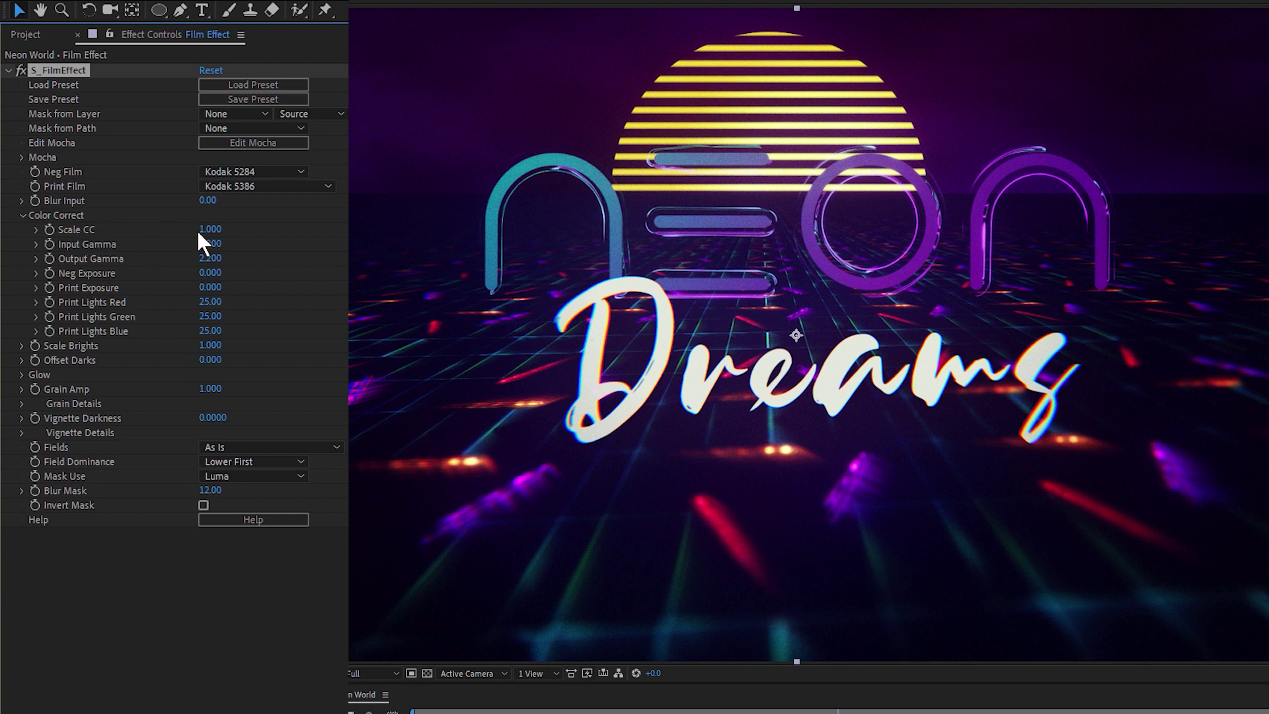
Step: Adjust the S_FilmEffect Scale CC value to 0.210
left_click(217, 230)
type("0")
key("Return")
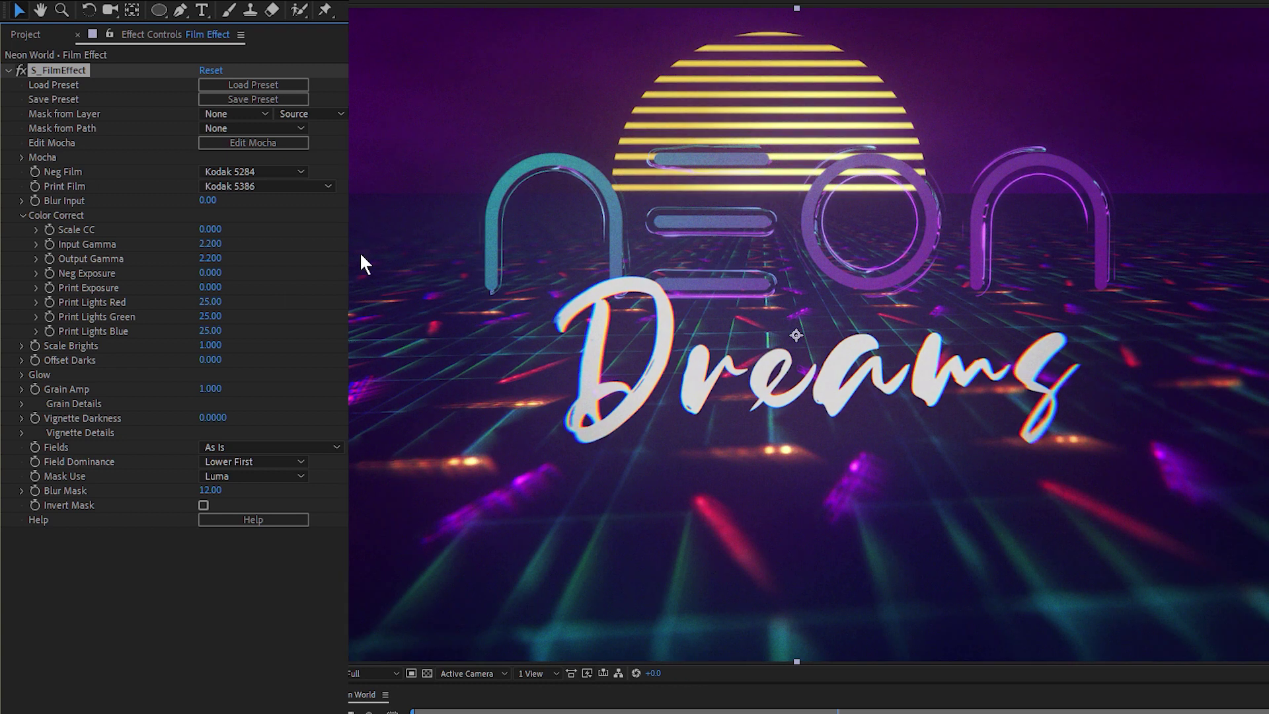
left_click(215, 229)
left_click_drag(213, 228, 227, 227)
left_click(210, 228)
type("5")
key("Return")
Step: Lower Offset Darks to -0.010, keep Grain Amp at 1.000, and set Vignette Darkness to 0.5300
left_click_drag(210, 360, 207, 359)
left_click_drag(210, 388, 216, 604)
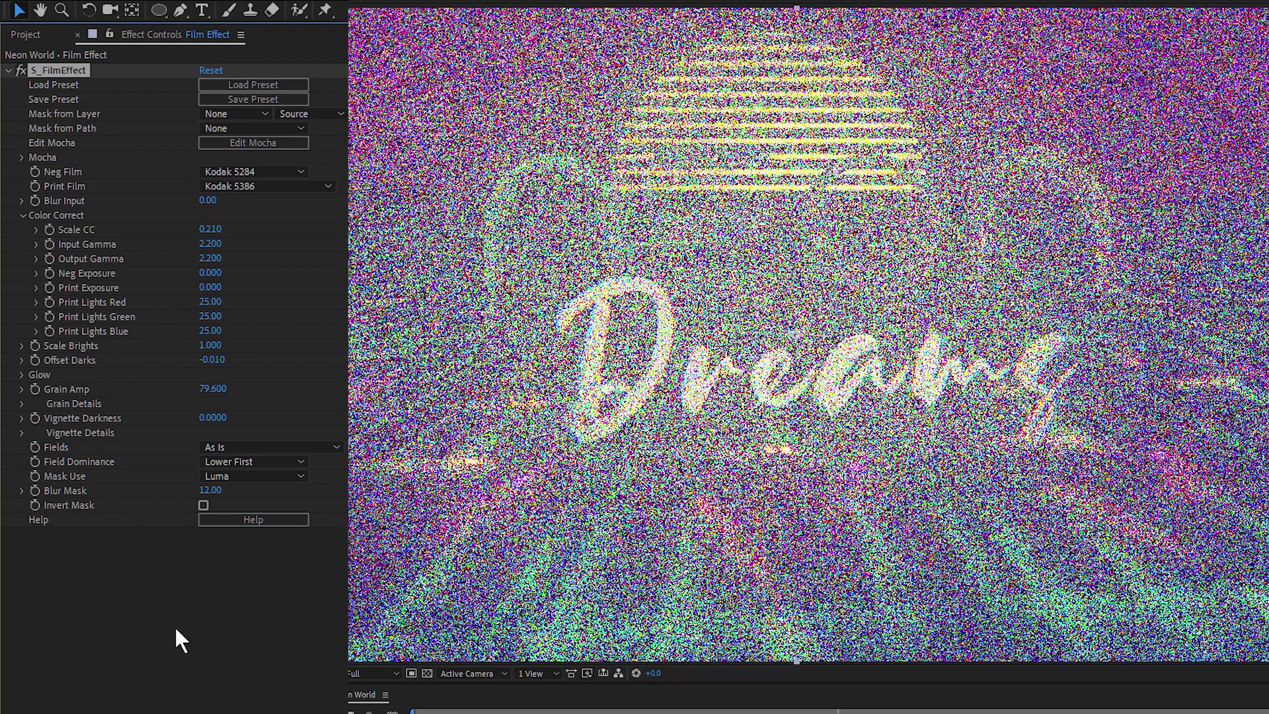
key("ctrl+z")
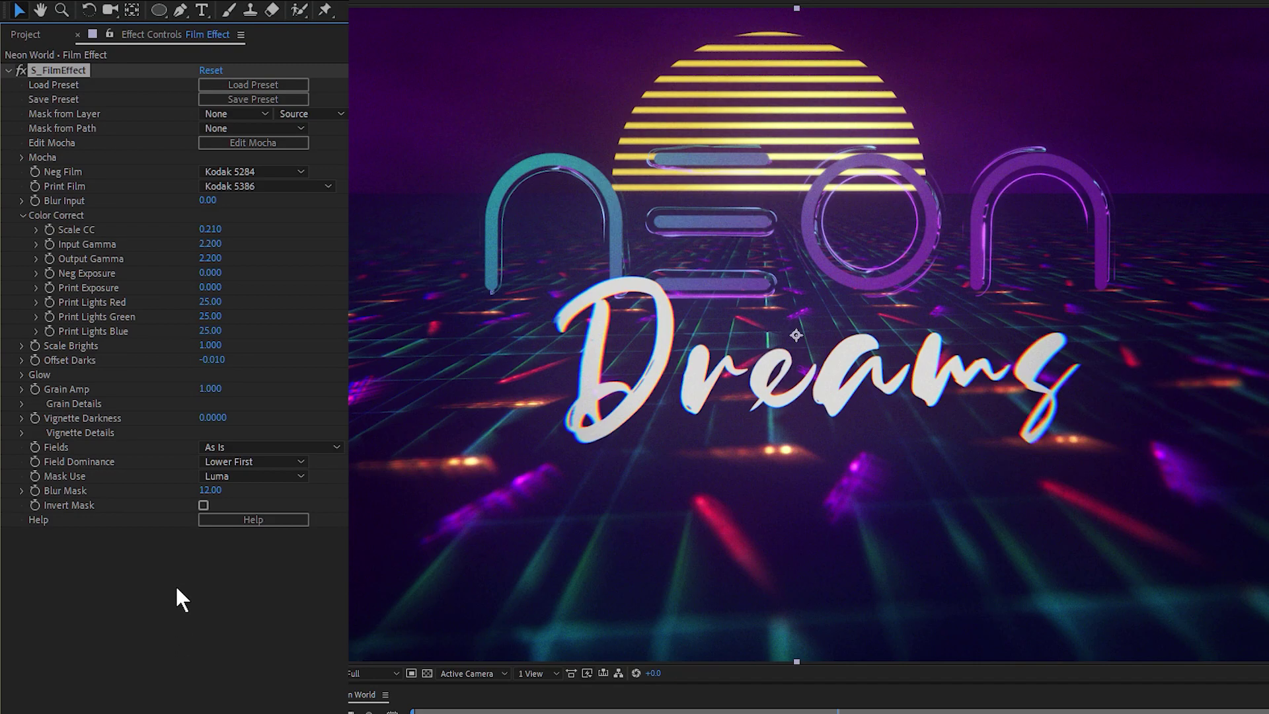
left_click_drag(212, 418, 236, 423)
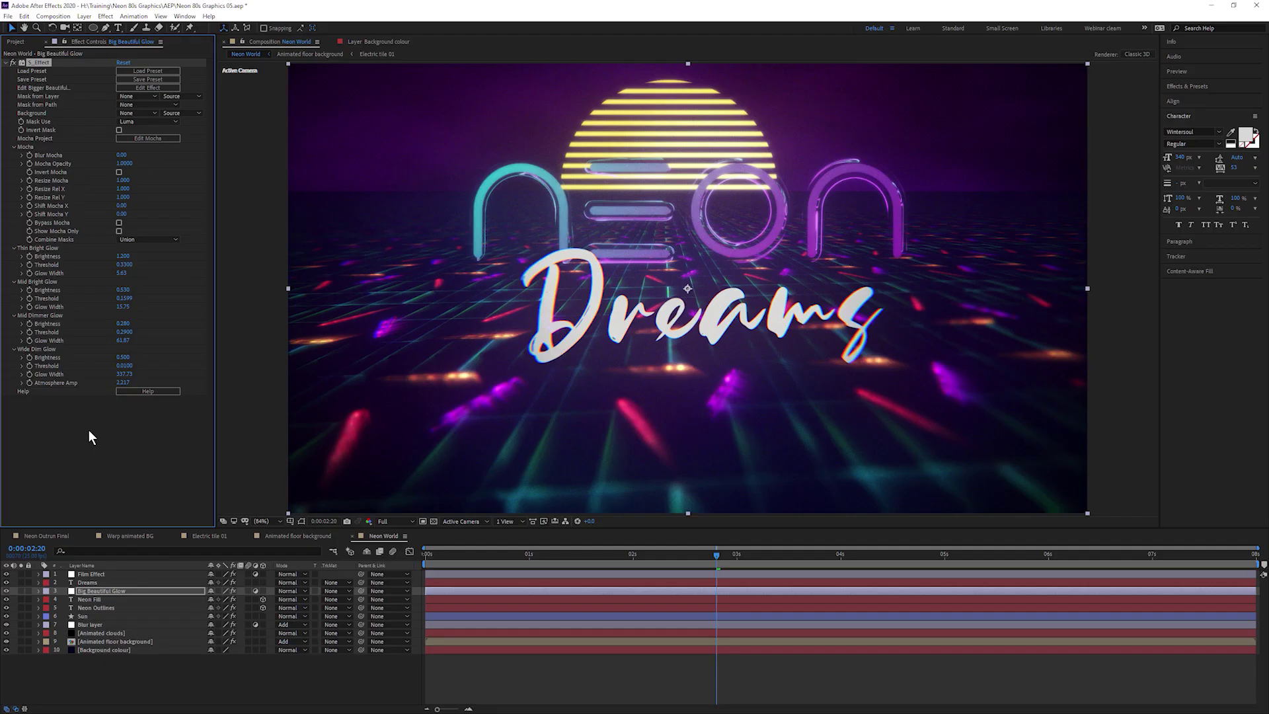
Step: Change the Sun layer's S_GradientRadial Inner Color to the muted yellow CAC656
left_click(84, 616)
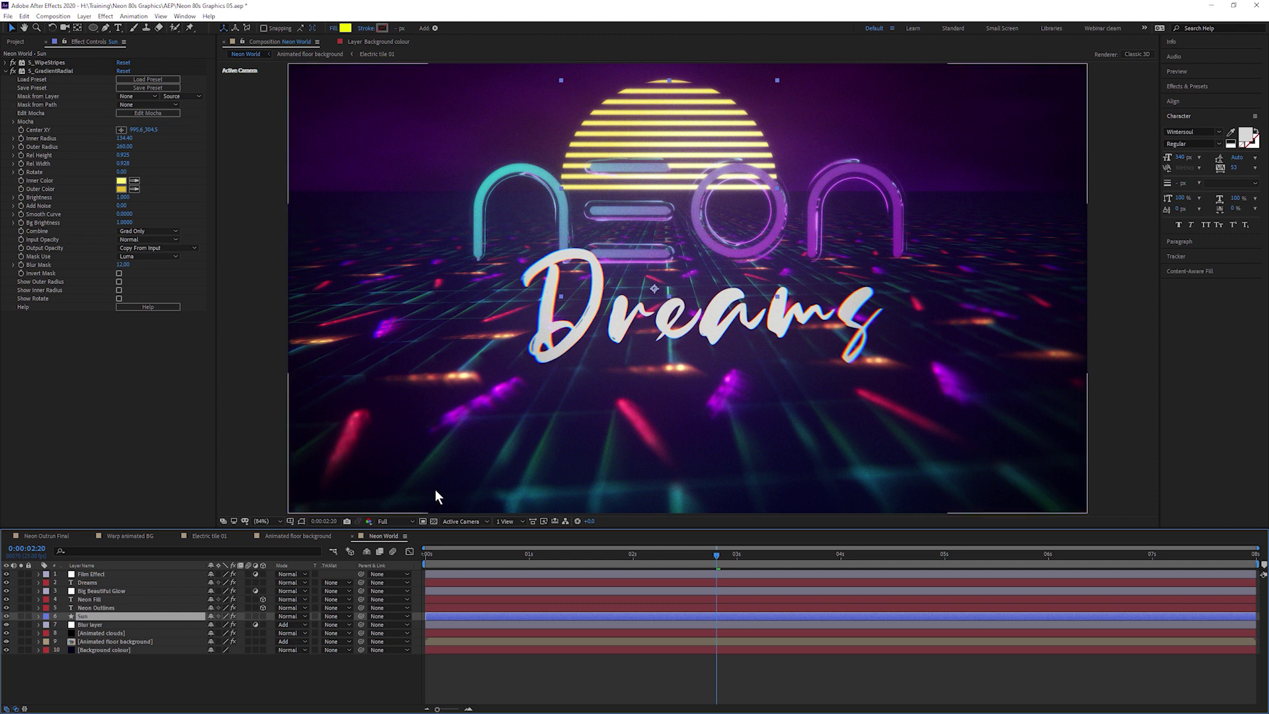
left_click(121, 181)
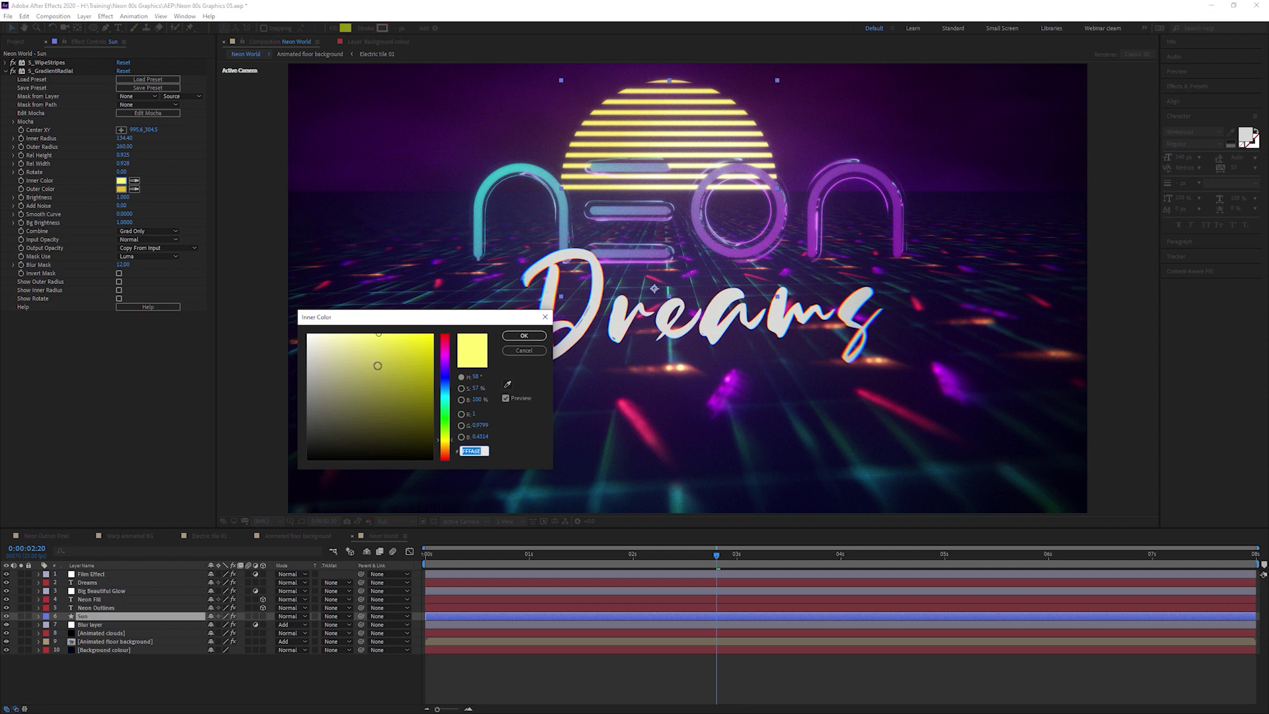
left_click(379, 370)
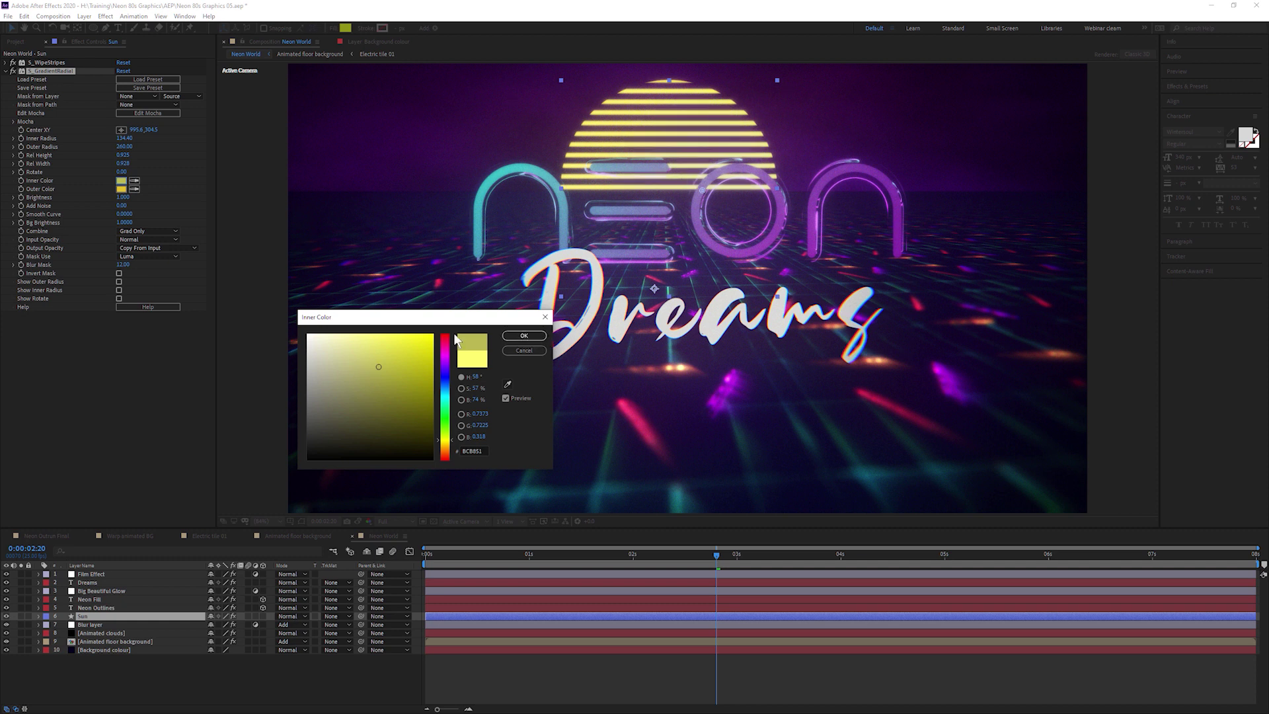
left_click(378, 360)
left_click_drag(378, 360, 379, 359)
left_click(522, 335)
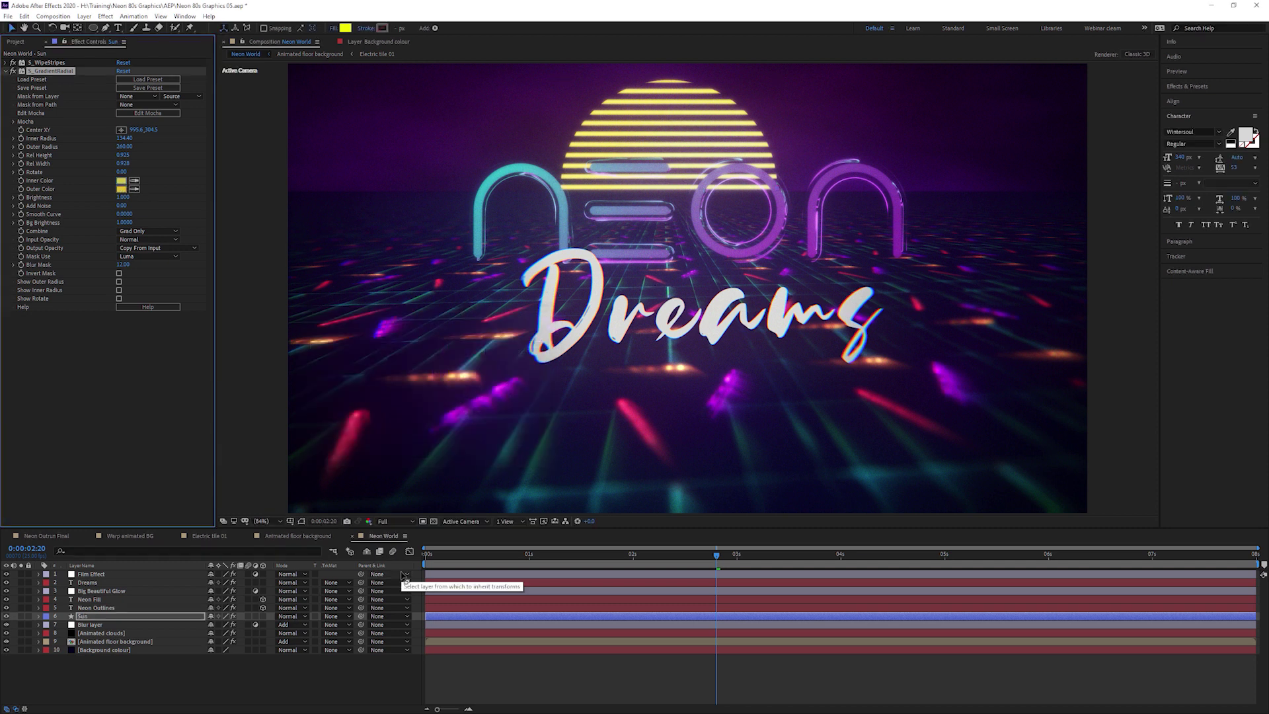
key("space")
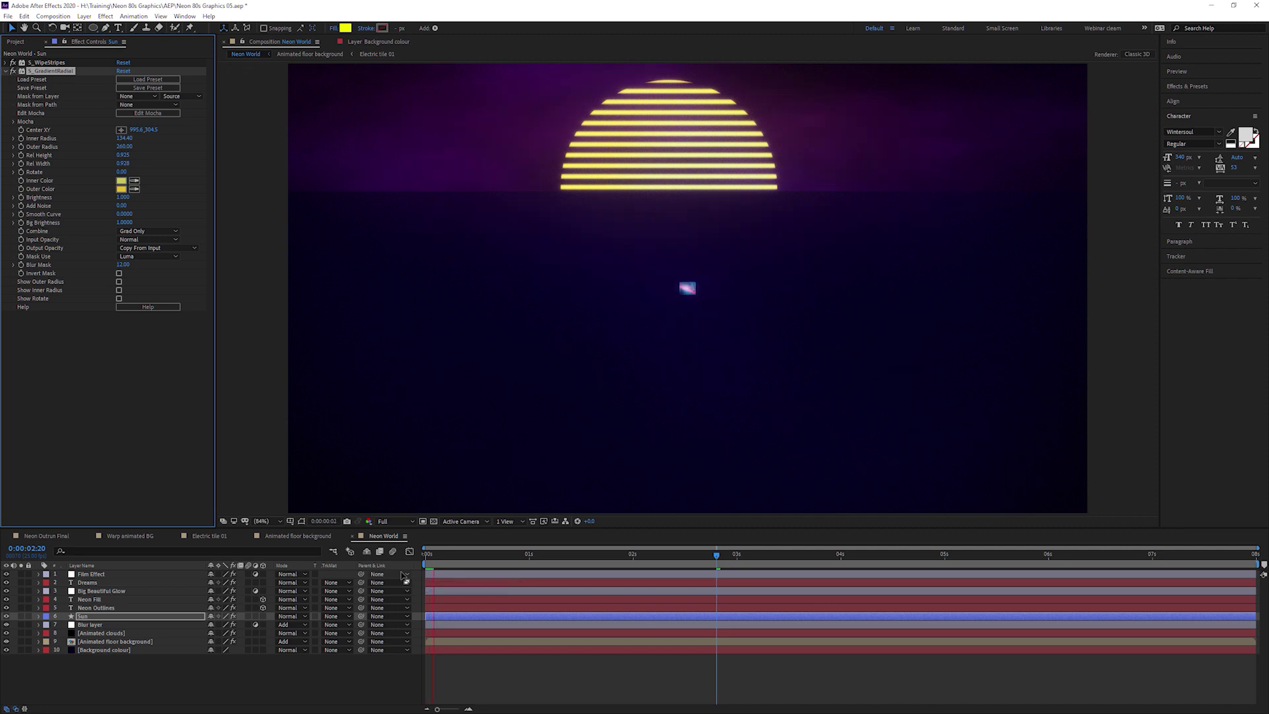